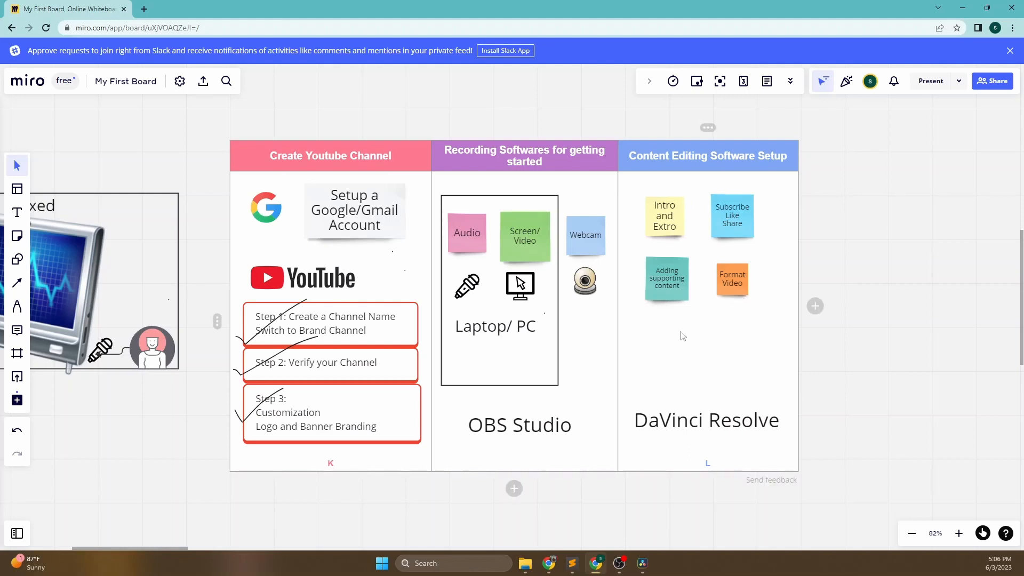
# - Switch to the browser and view the free DaVinci Resolve download options on the Blackmagic Design product page
pyautogui.click(710, 363)
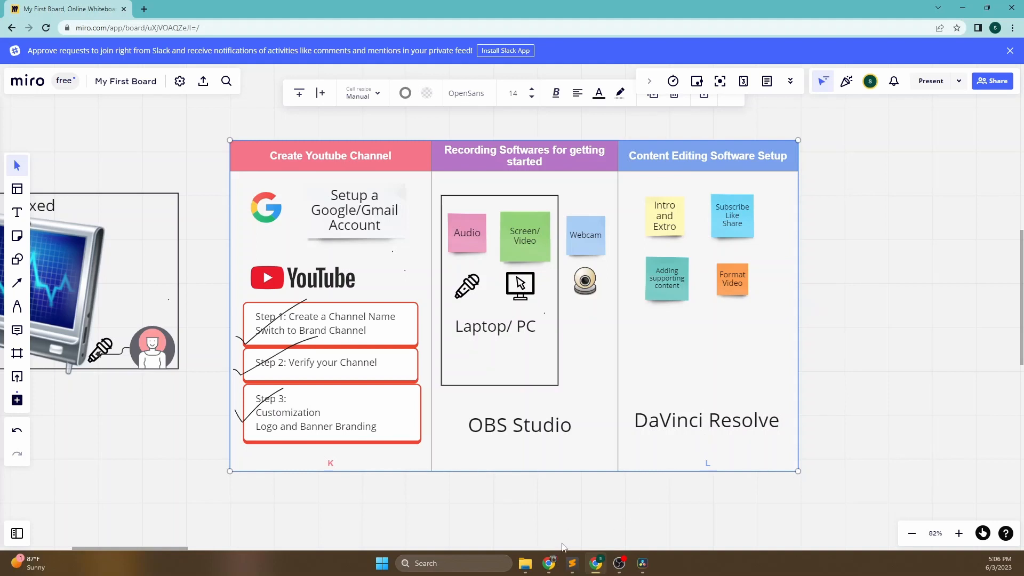
pyautogui.click(549, 562)
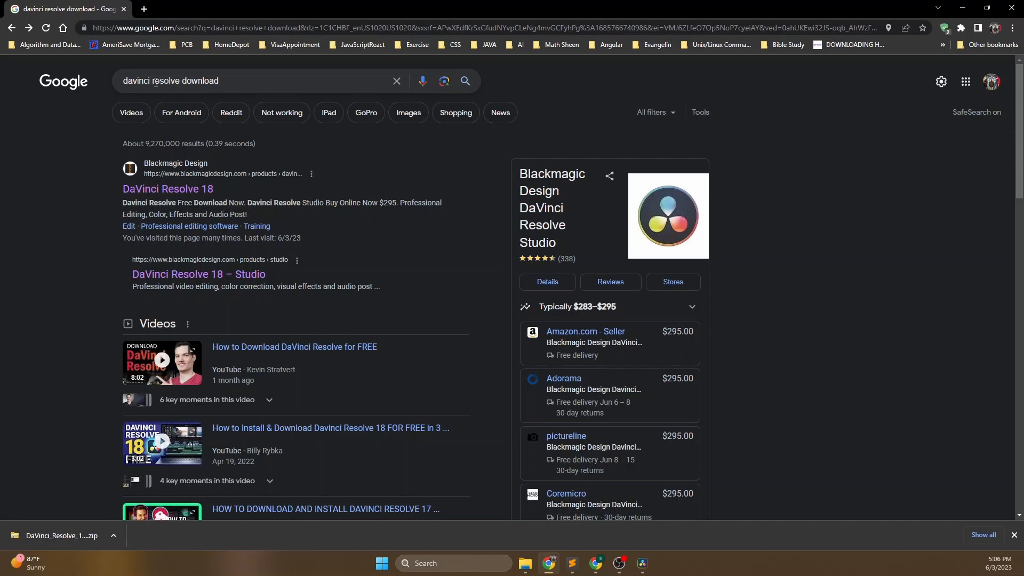
pyautogui.click(184, 190)
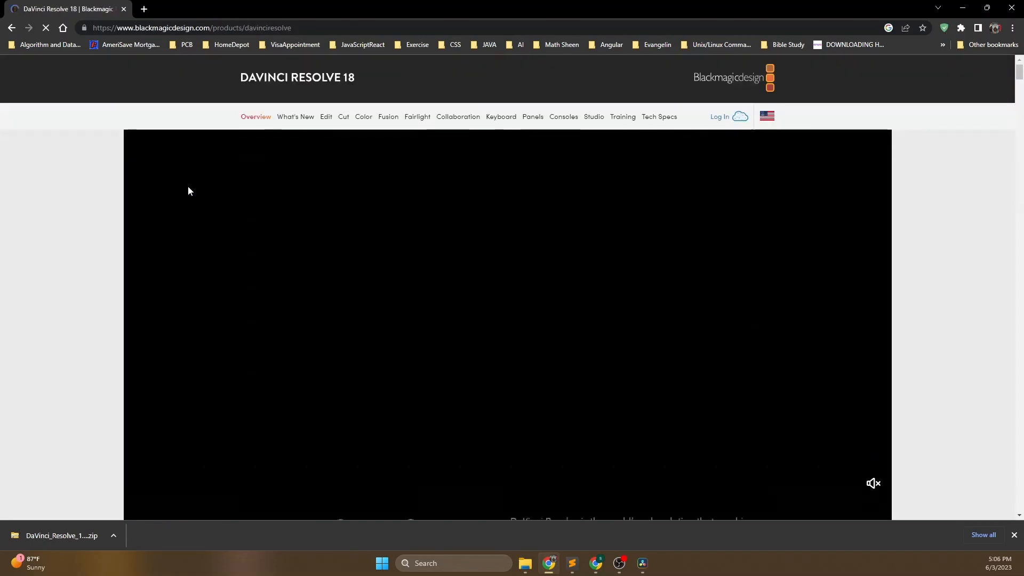
pyautogui.scroll(1, 188, 187)
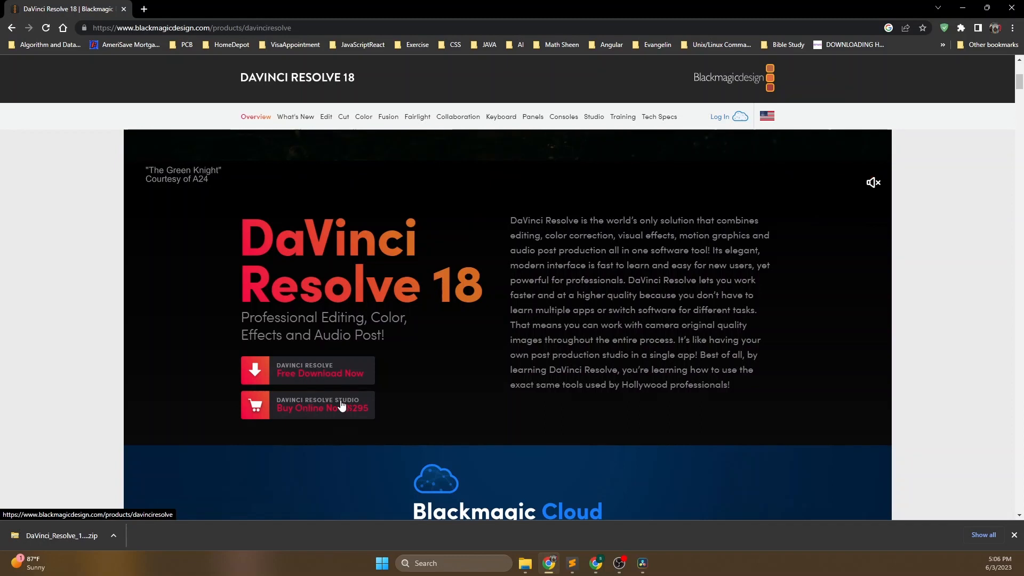
pyautogui.click(325, 373)
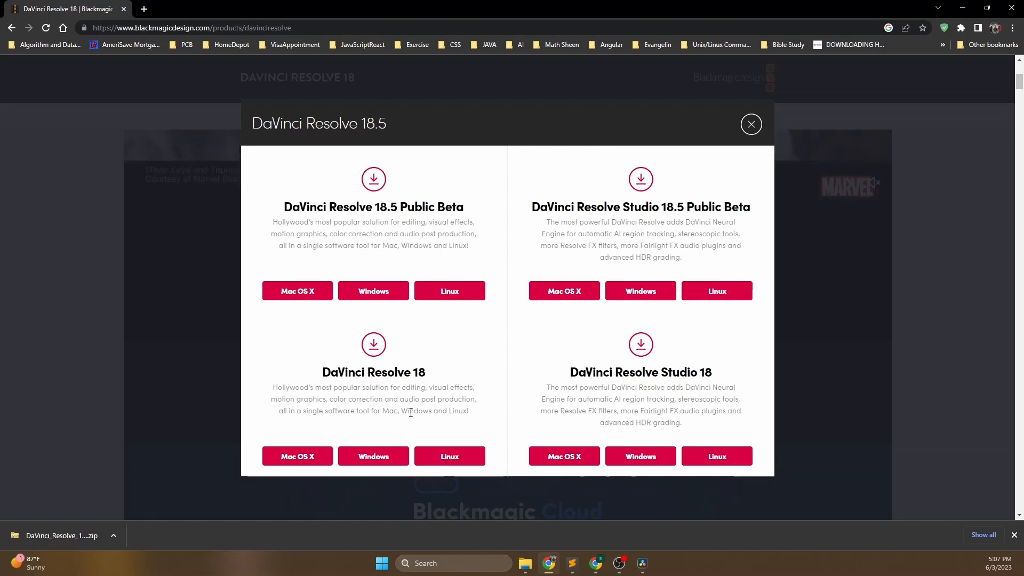
pyautogui.click(750, 124)
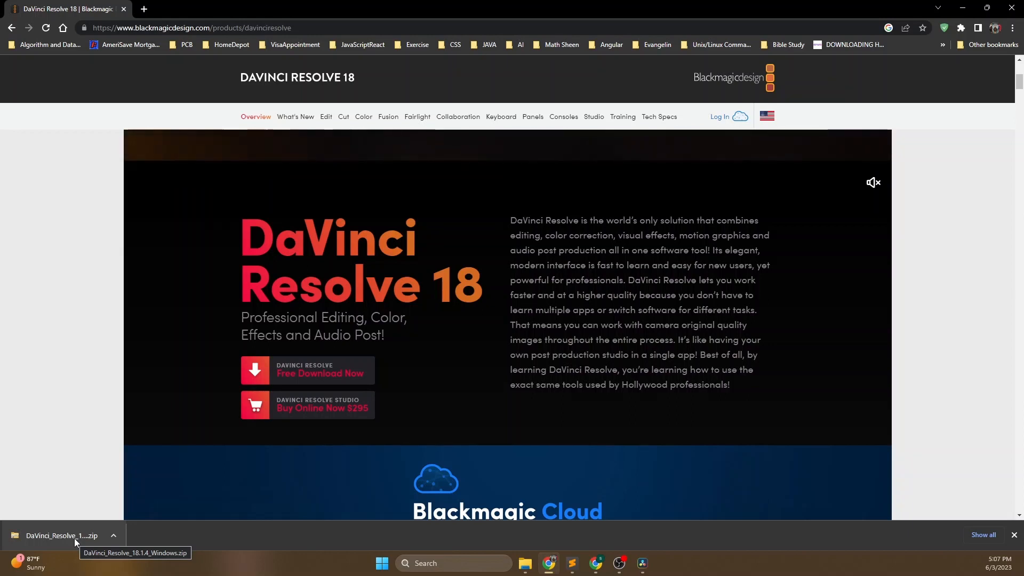
# - Find DaVinci Resolve through Windows search and run it as administrator
pyautogui.click(470, 568)
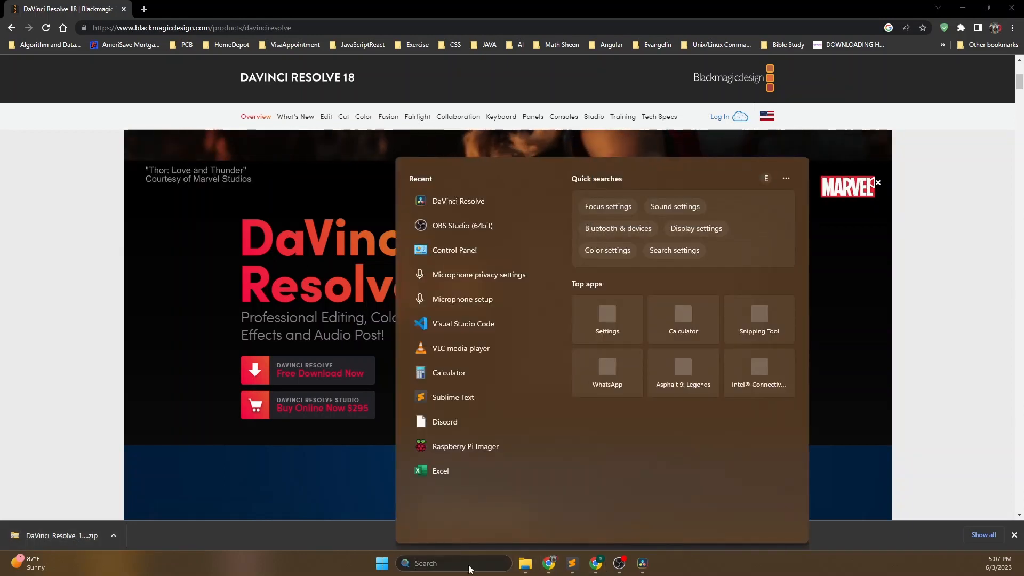
pyautogui.write('dsa')
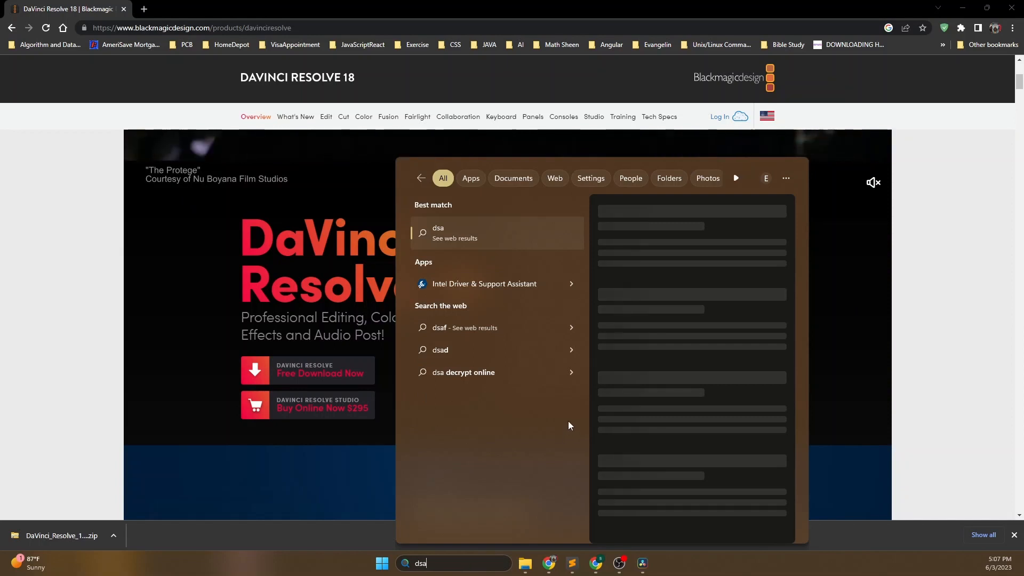
pyautogui.press('BackSpace')
pyautogui.press('BackSpace')
pyautogui.write('av')
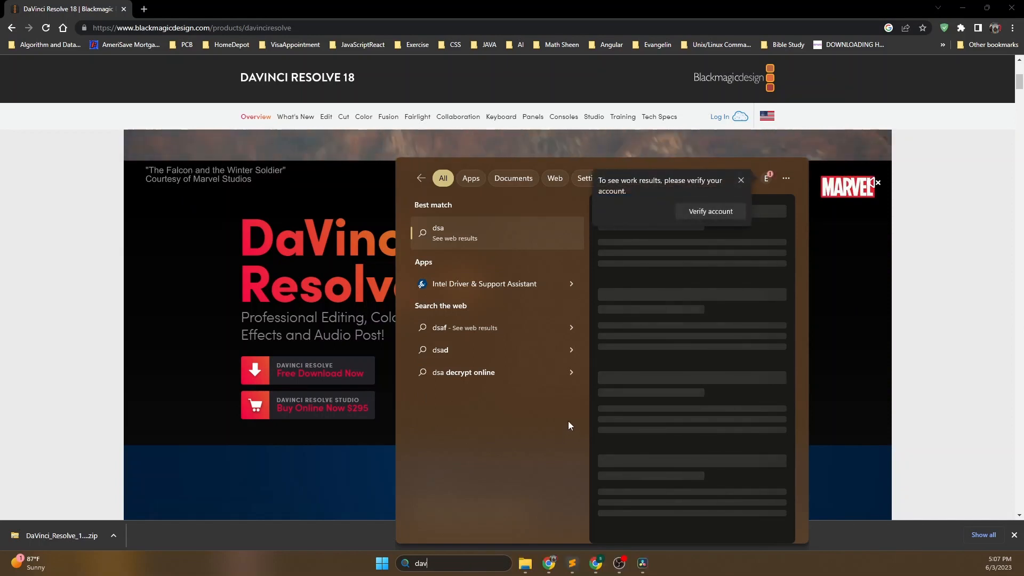
pyautogui.write('inci Resolve')
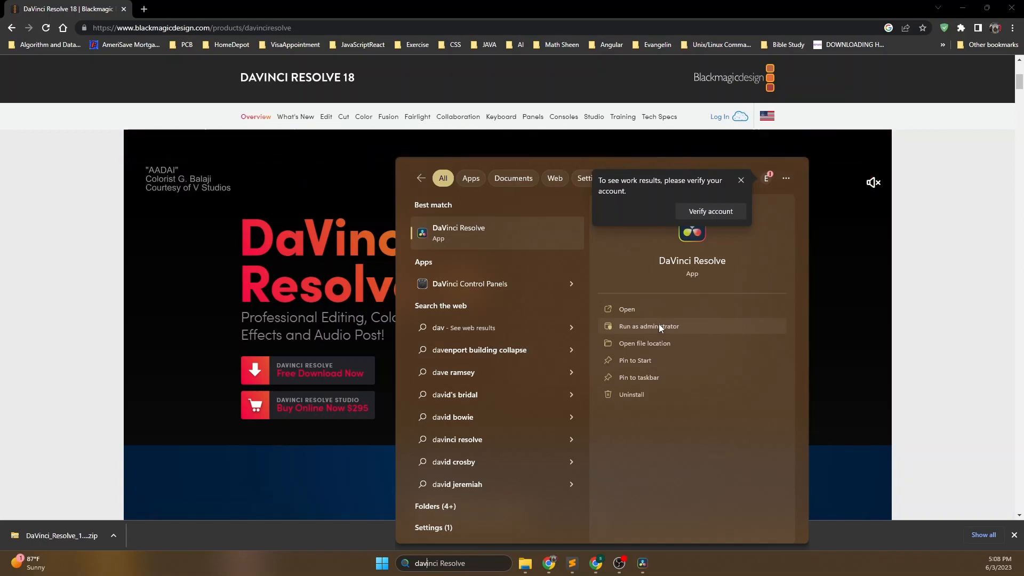
pyautogui.click(658, 324)
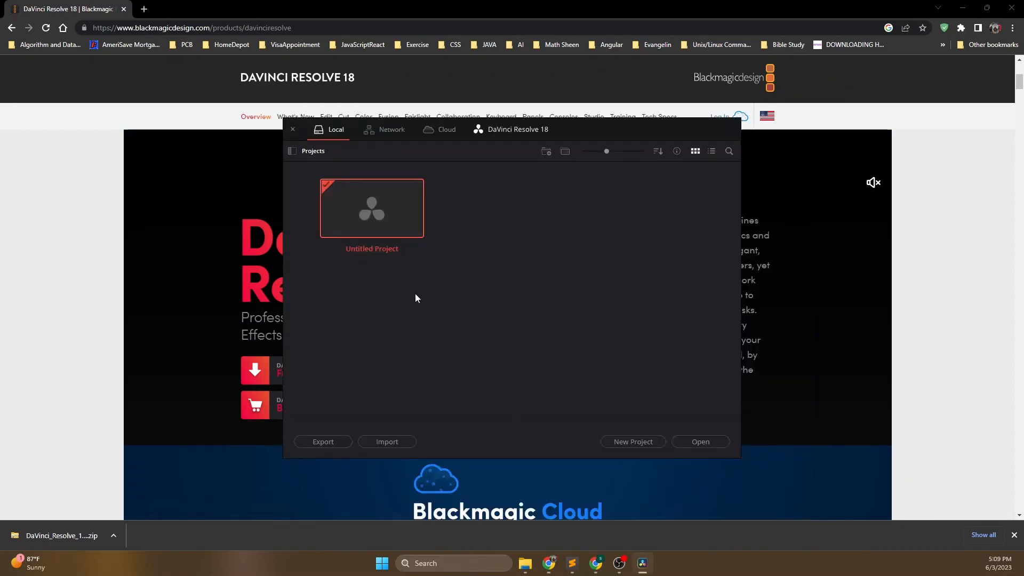
# - Open the Untitled Project and save it under the name SmartLiving
pyautogui.doubleClick(374, 206)
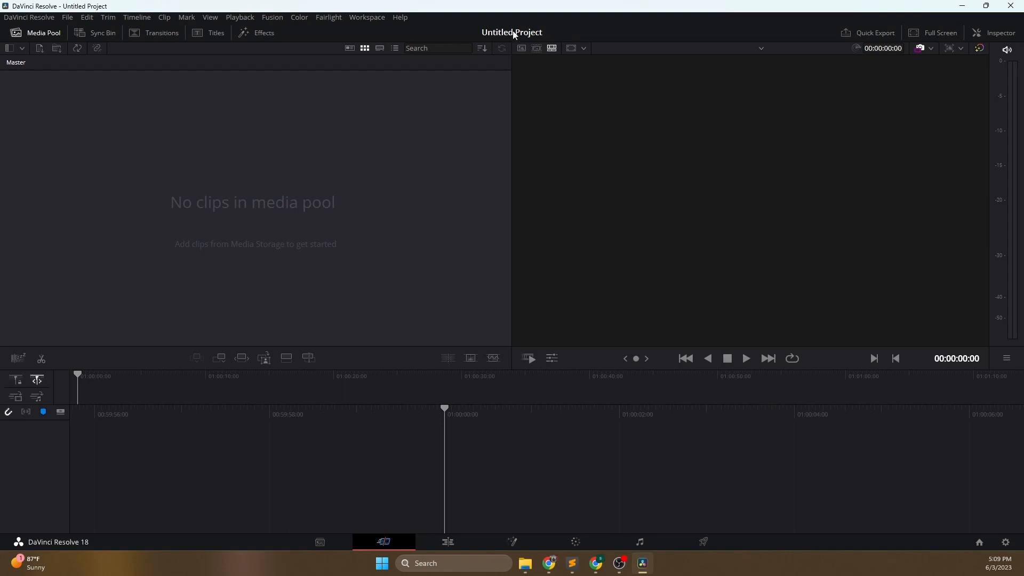
pyautogui.click(66, 19)
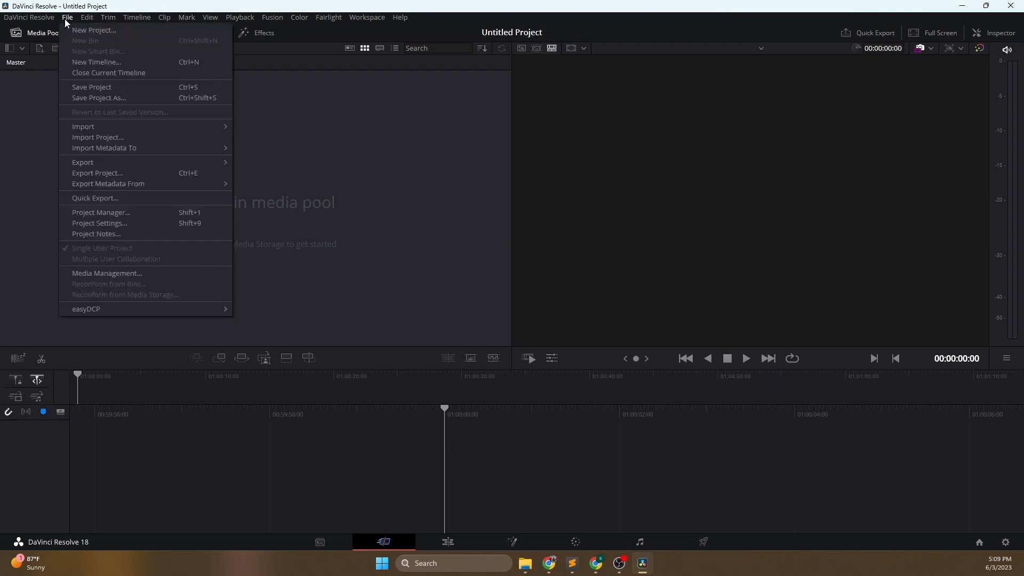
pyautogui.click(85, 88)
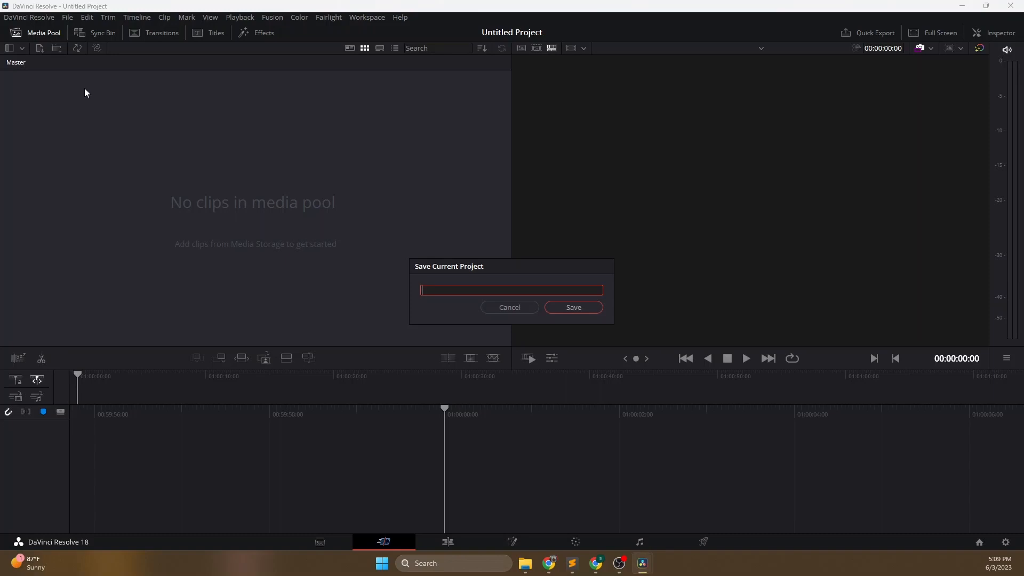
pyautogui.write('SmartLivingBucketList')
pyautogui.click(566, 309)
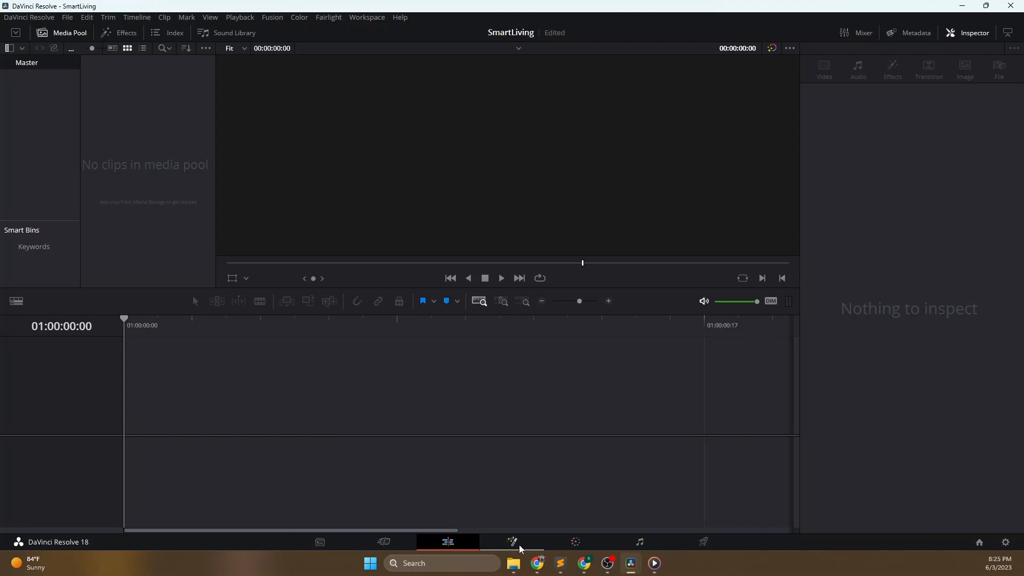
# - Look through the Media, Cut, Edit, Fusion, Color and Fairlight pages, including the Master bin's options on the Media page
pyautogui.click(319, 542)
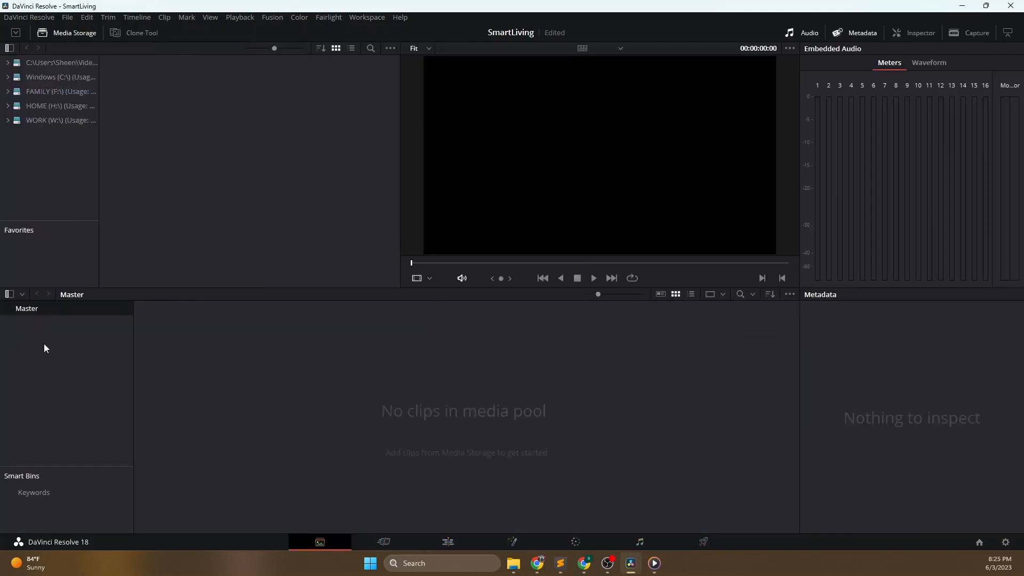
pyautogui.rightClick(27, 313)
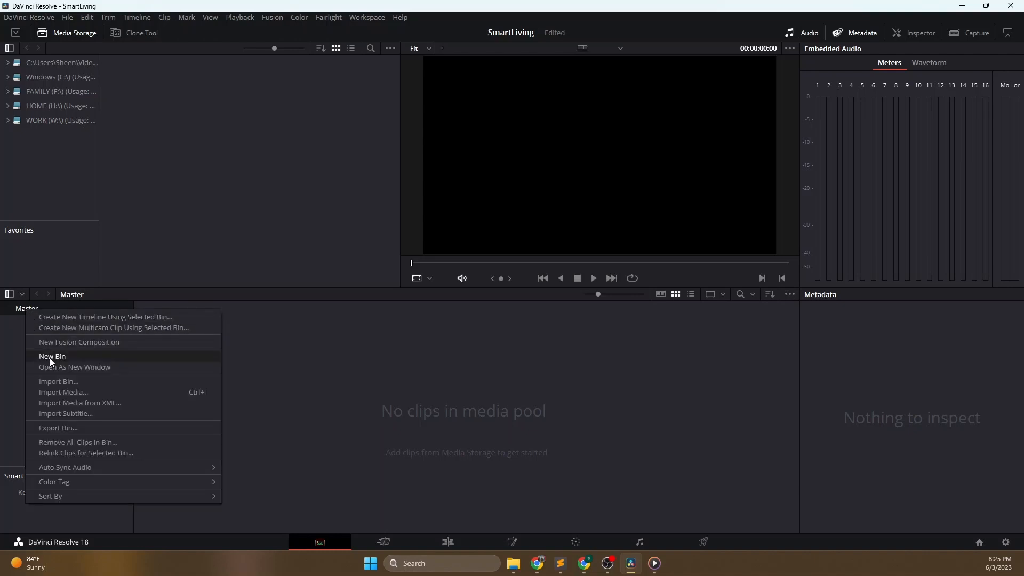
pyautogui.click(10, 355)
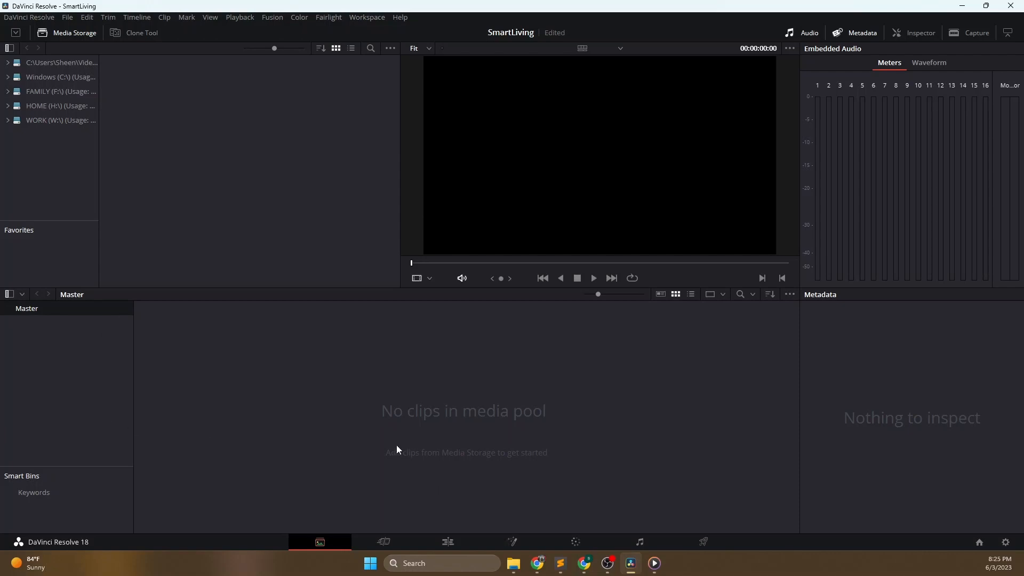
pyautogui.click(384, 542)
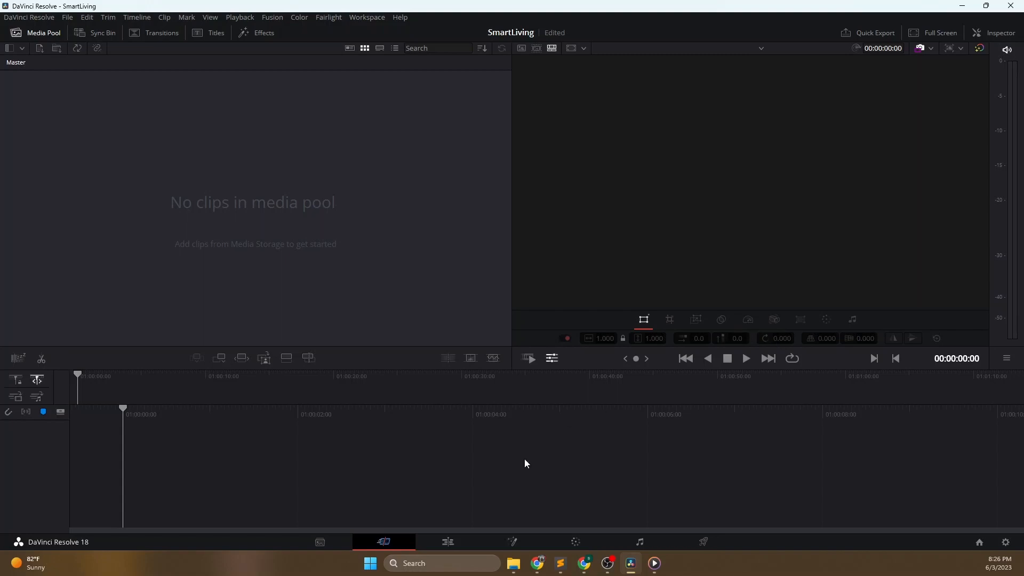
pyautogui.click(448, 542)
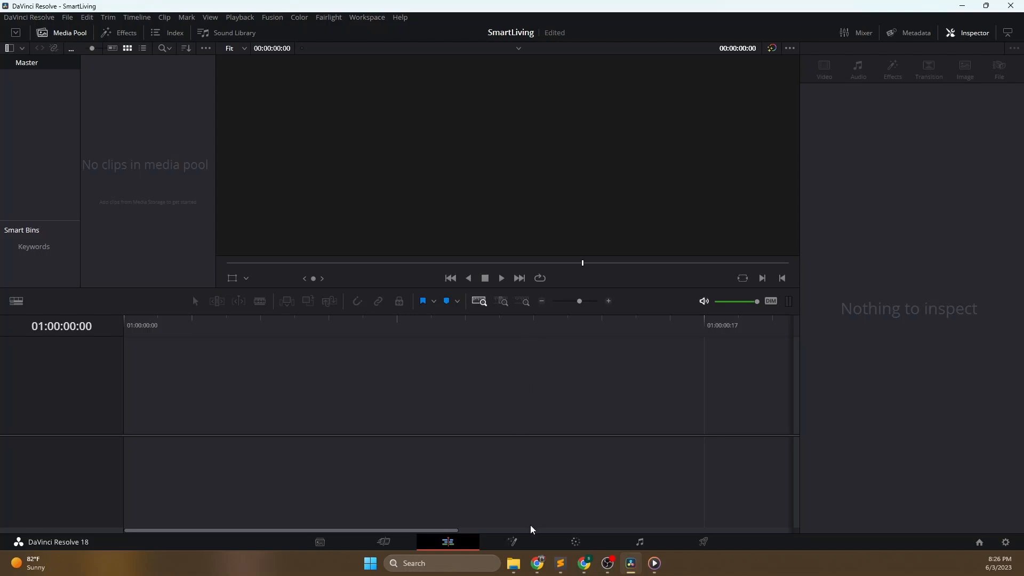
pyautogui.click(513, 542)
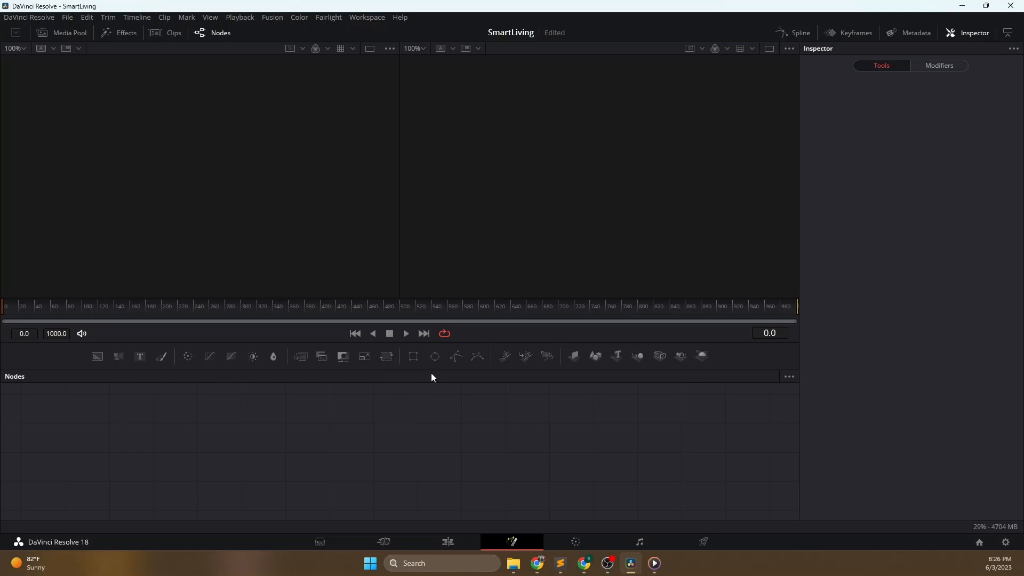
pyautogui.click(577, 543)
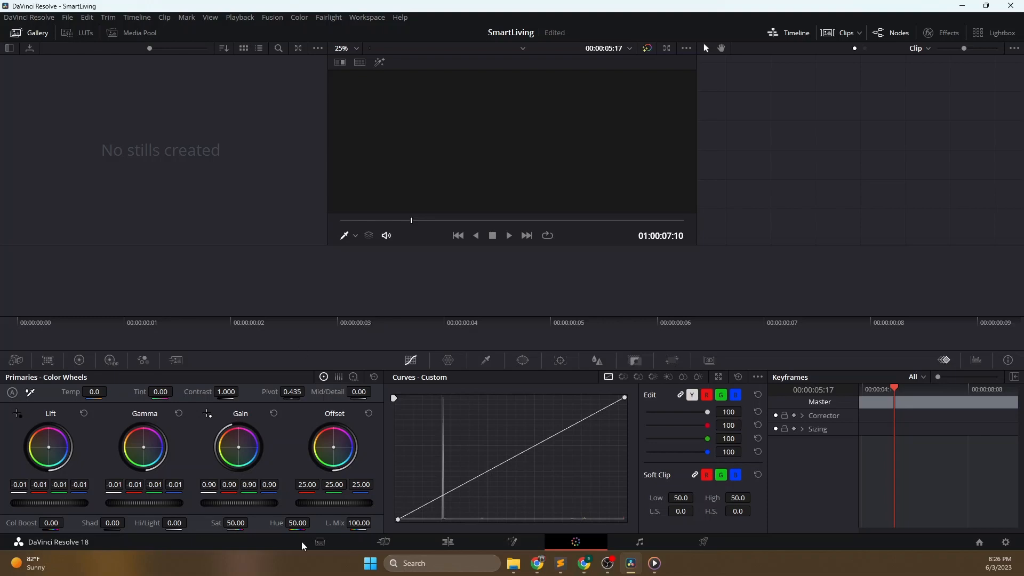
pyautogui.click(641, 542)
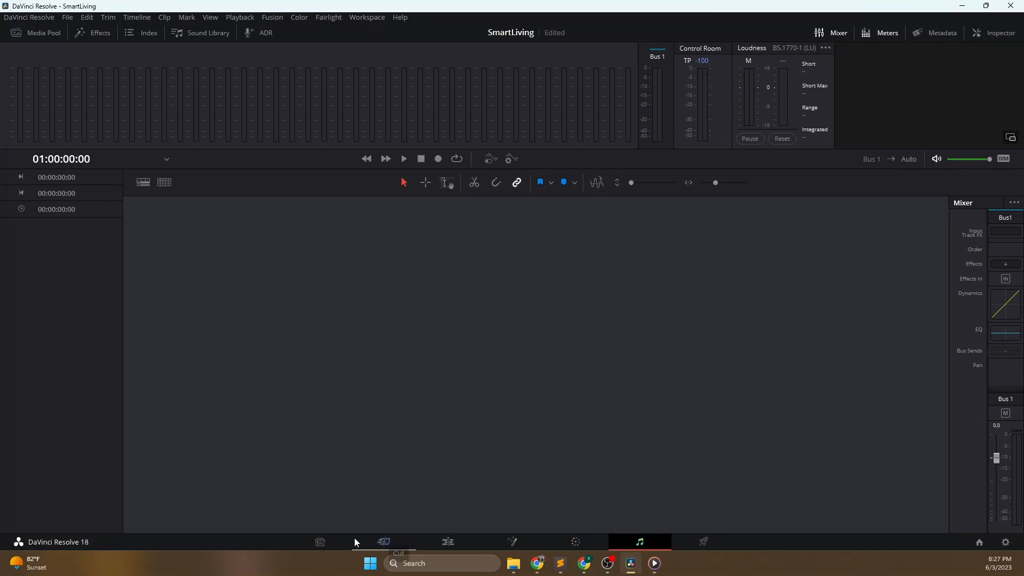
# - Go through the workspace pages from Media to Deliver and choose the YouTube 1080p render preset
pyautogui.click(334, 538)
pyautogui.click(398, 542)
pyautogui.click(469, 547)
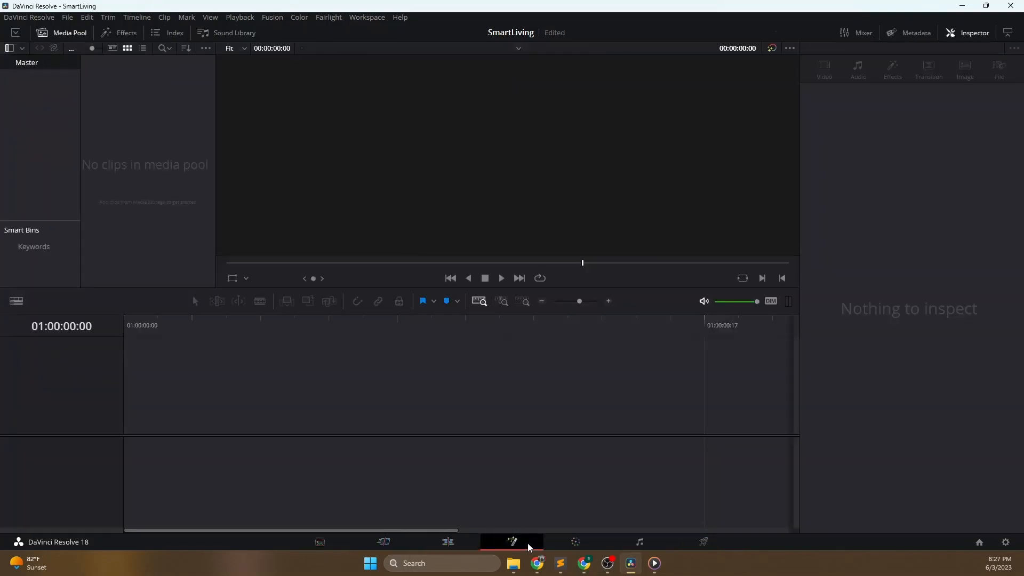
pyautogui.click(527, 543)
pyautogui.click(590, 542)
pyautogui.click(640, 542)
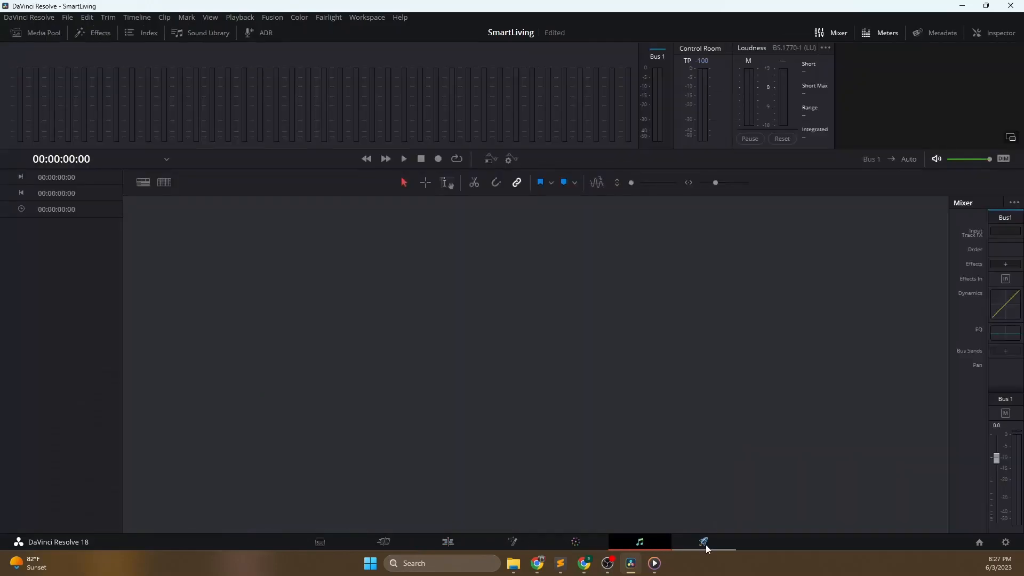
pyautogui.click(704, 542)
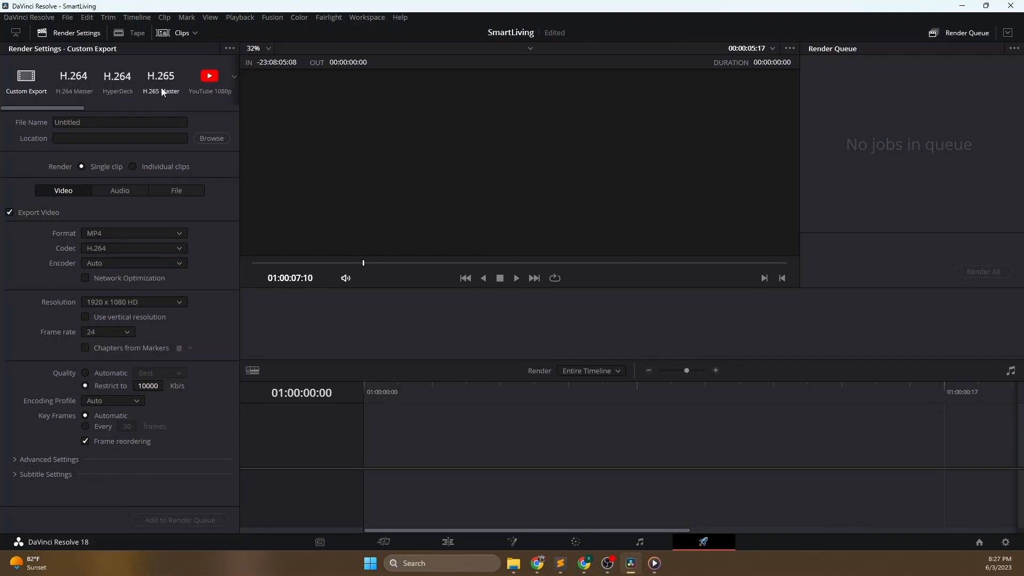
pyautogui.click(206, 93)
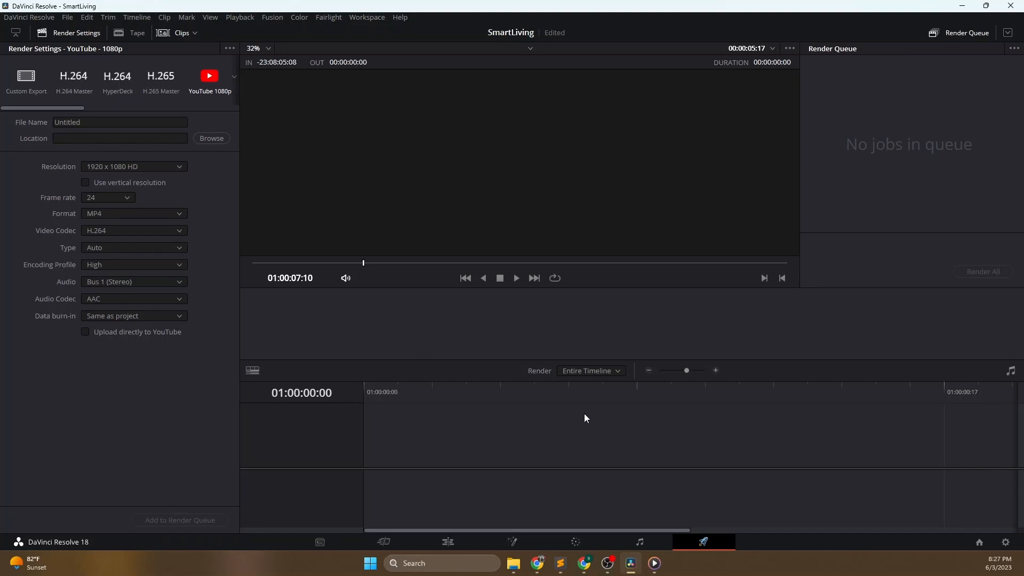
# - Create a bin named Videos under Master in the Edit page's media pool
pyautogui.click(445, 544)
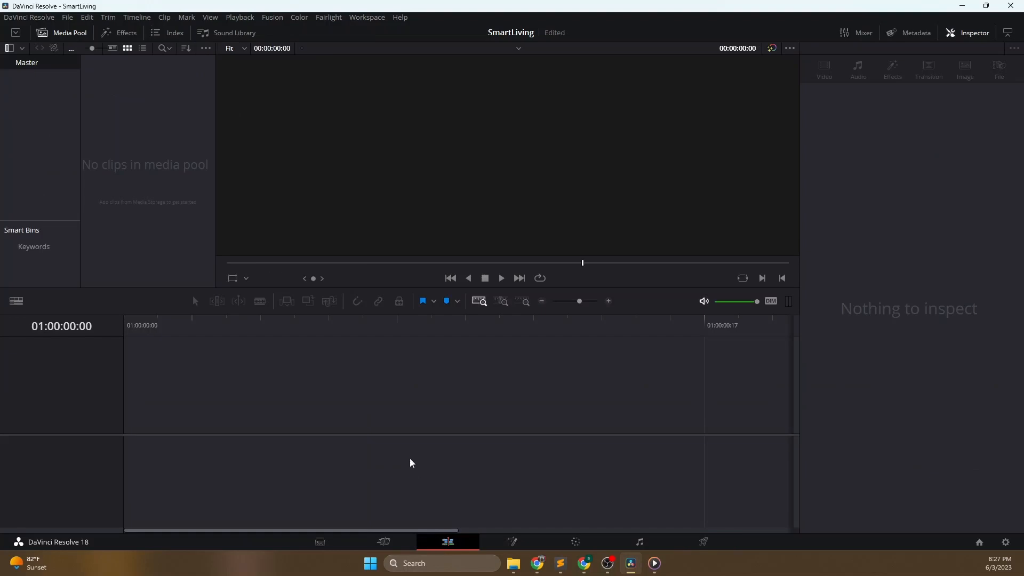
pyautogui.click(323, 543)
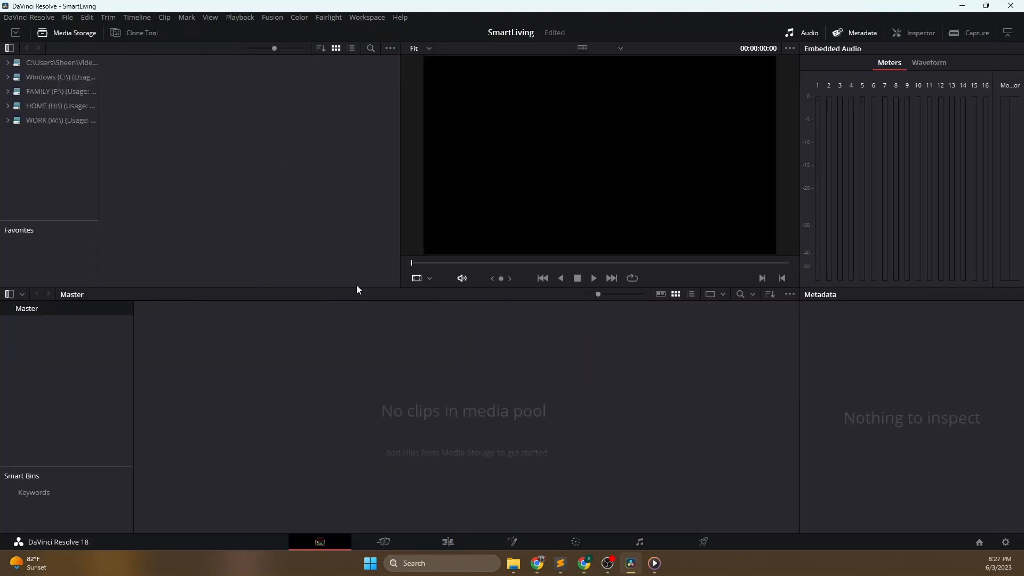
pyautogui.click(445, 544)
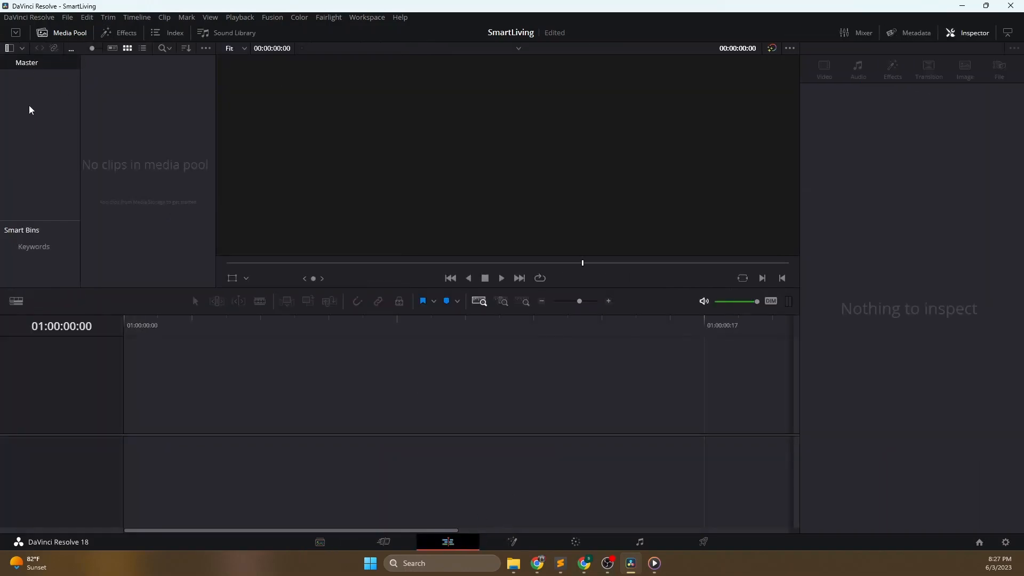
pyautogui.rightClick(35, 65)
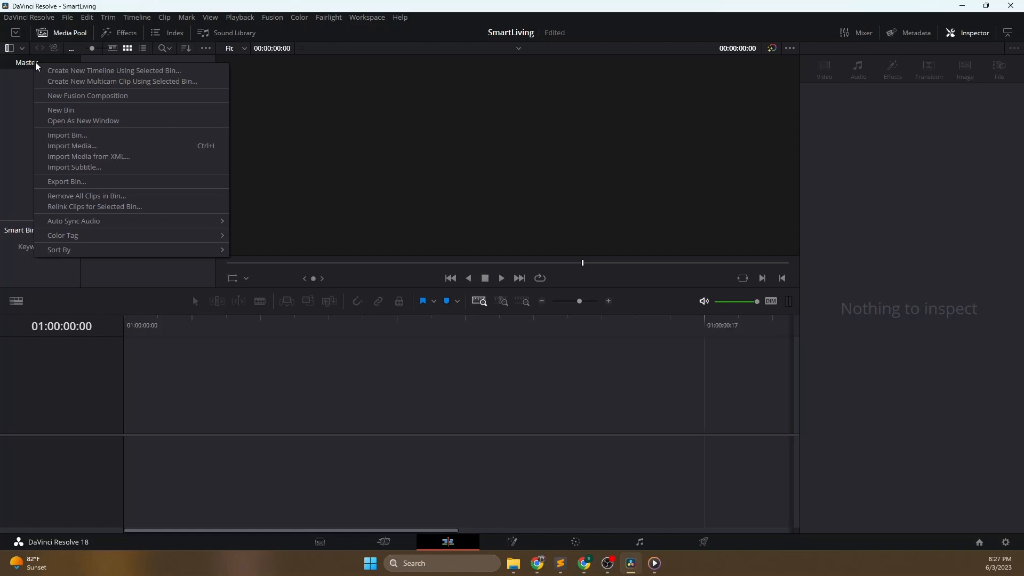
pyautogui.click(68, 110)
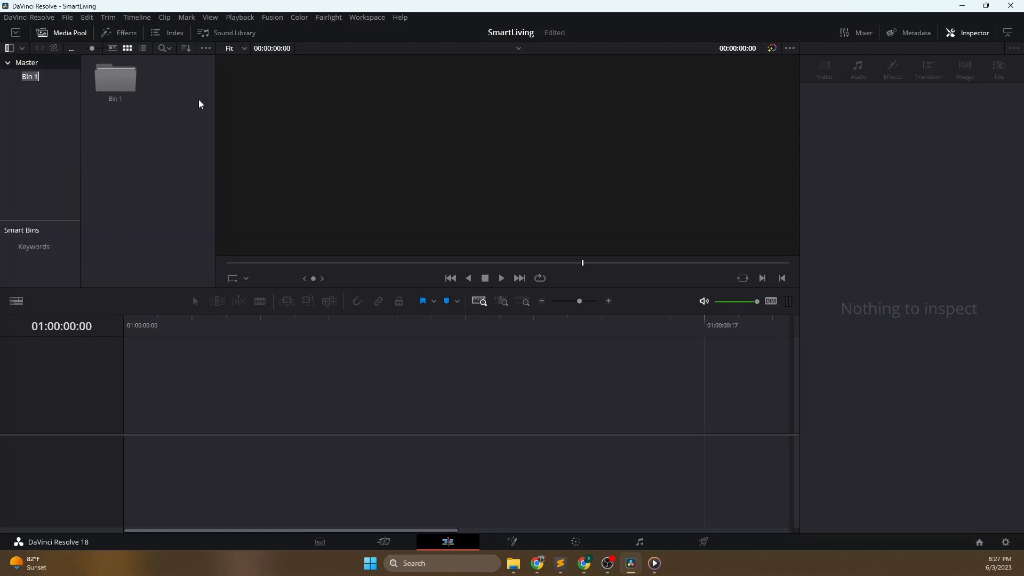
pyautogui.write('Videos')
pyautogui.press('Return')
# - Add a second bin named Images under Master
pyautogui.rightClick(43, 100)
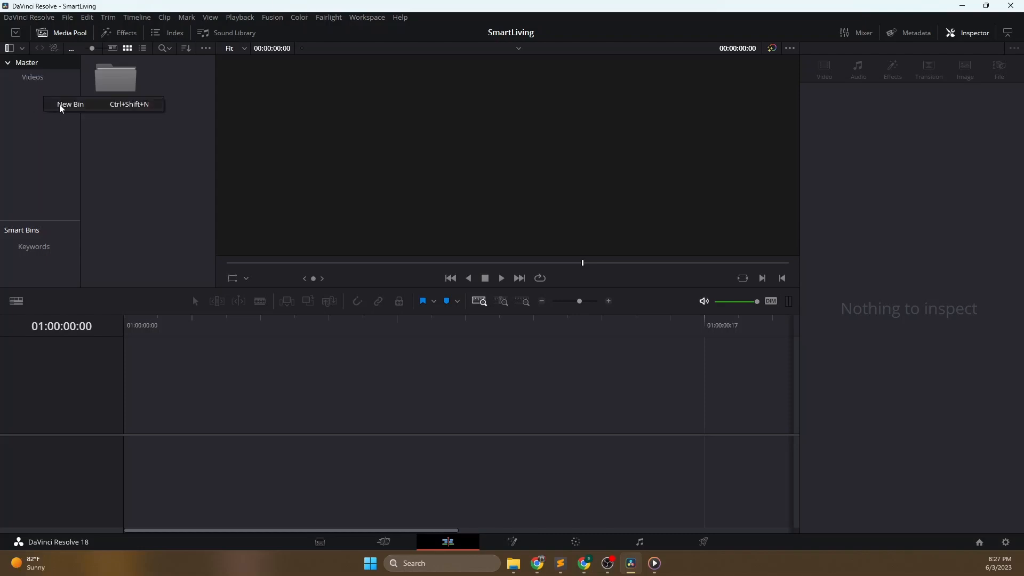
pyautogui.click(60, 105)
pyautogui.write('Images')
pyautogui.press('Return')
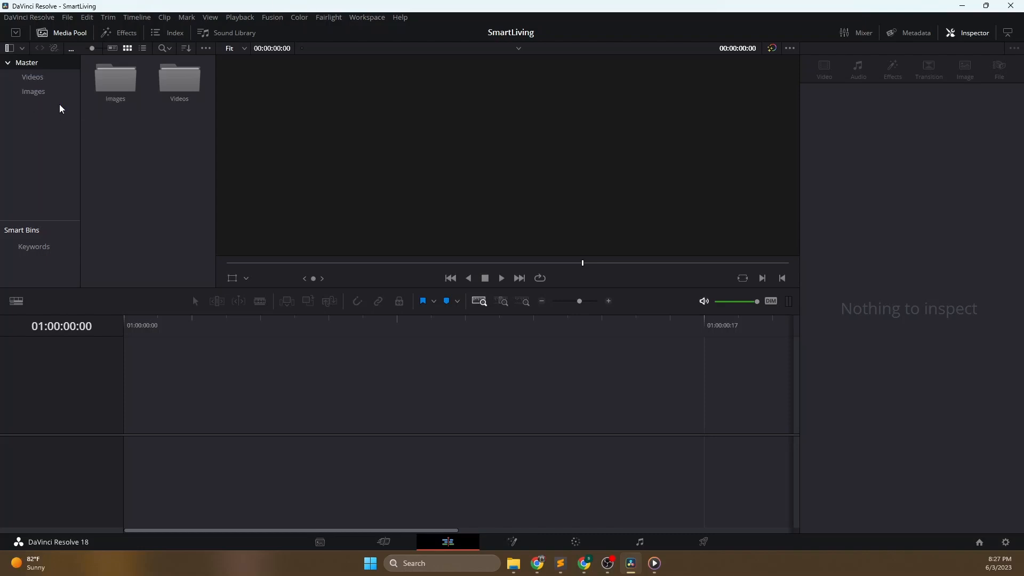
pyautogui.doubleClick(181, 80)
pyautogui.rightClick(152, 135)
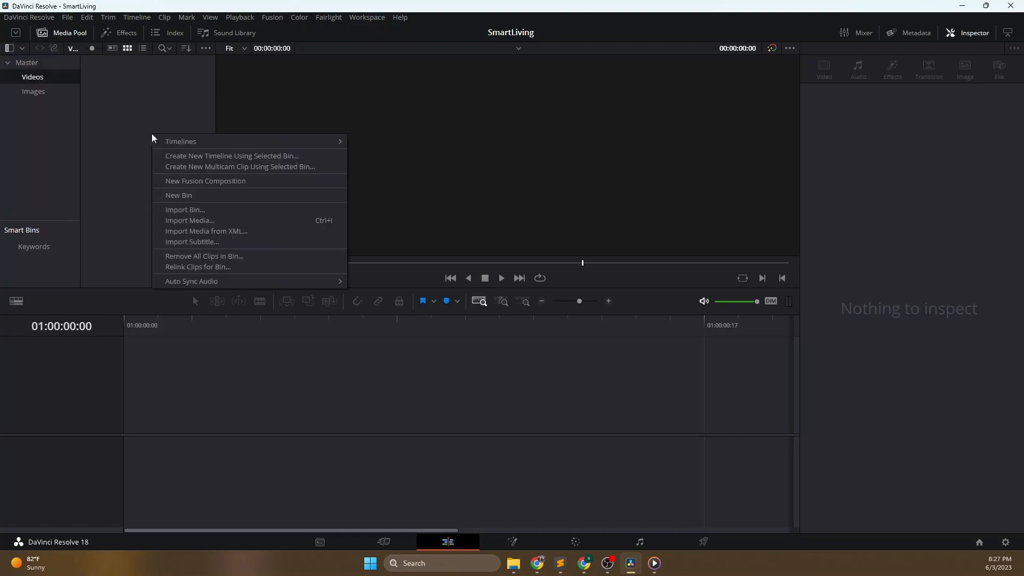
pyautogui.click(177, 211)
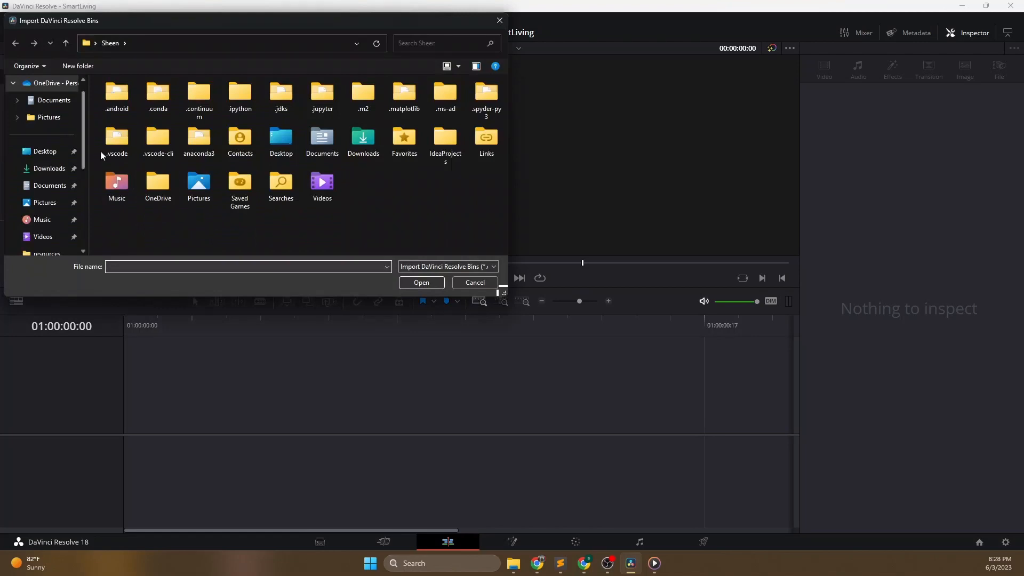
pyautogui.scroll(-2, 54, 210)
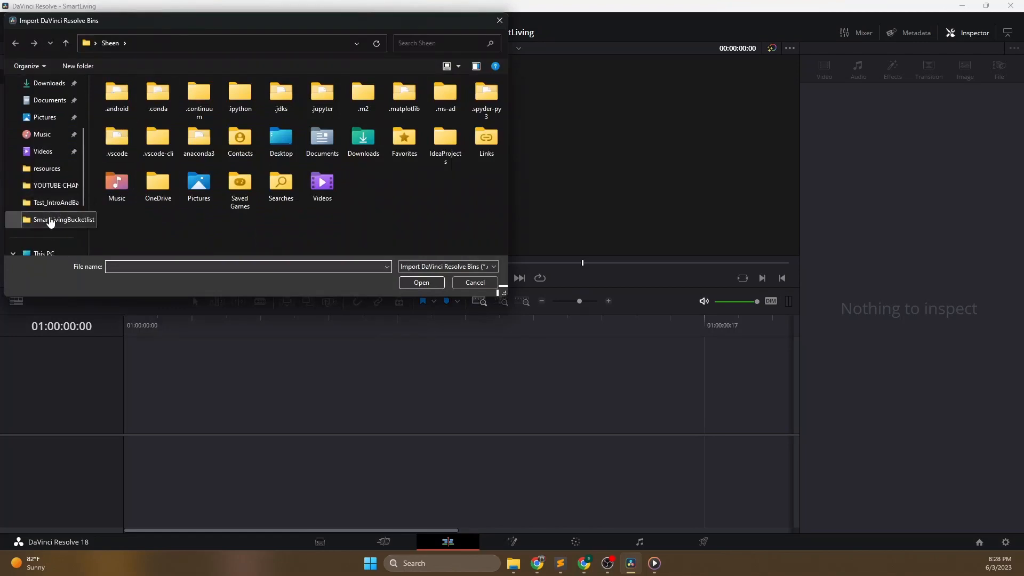
pyautogui.click(50, 220)
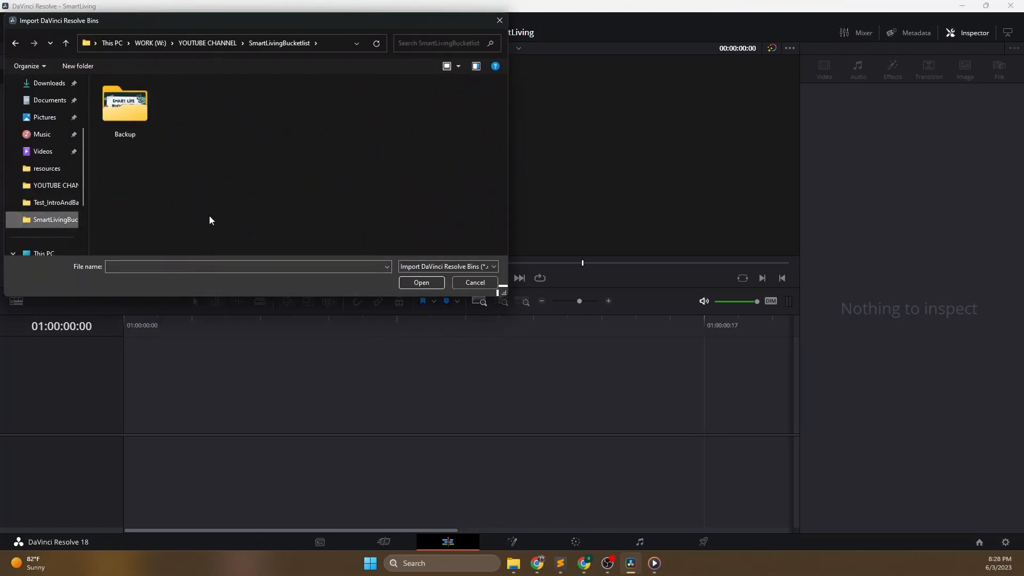
pyautogui.moveTo(319, 21); pyautogui.dragTo(513, 138)
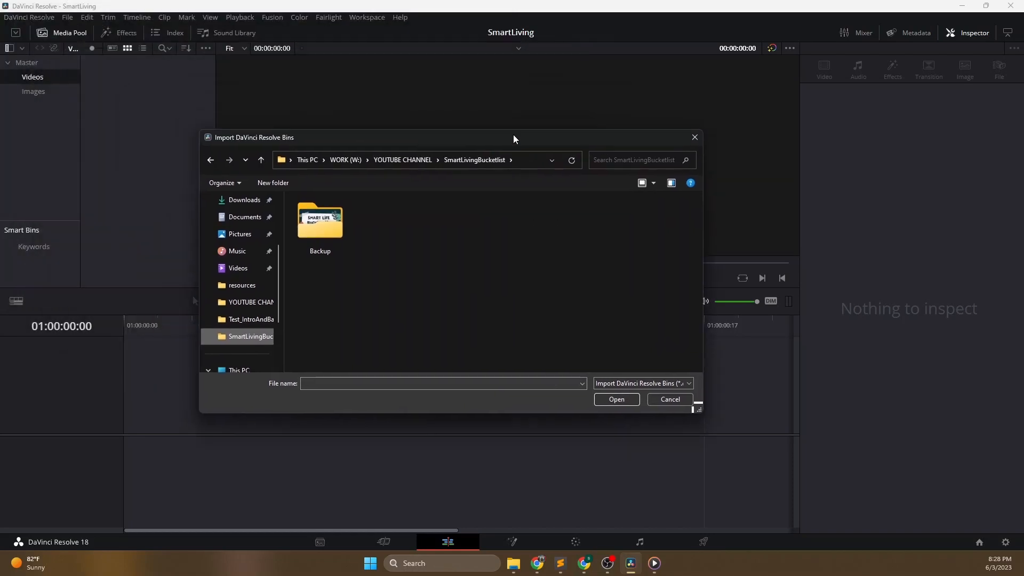
pyautogui.click(667, 401)
# - Import intro-maker-for-a-logo-reveal-with-liquid-animations-418.mp4 from the SmartLivingBucketlist folder into the Videos bin
pyautogui.rightClick(44, 81)
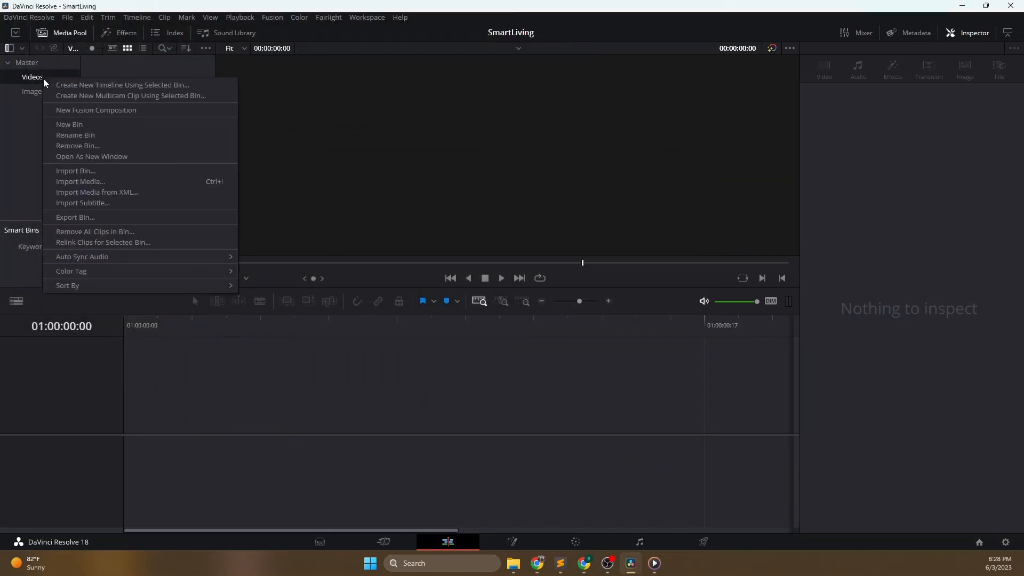
pyautogui.click(93, 184)
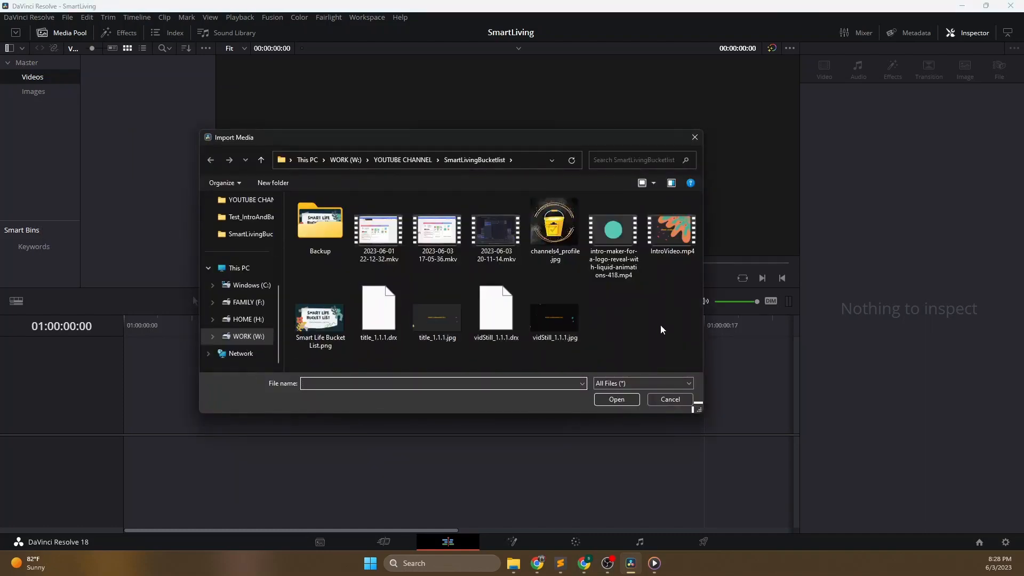
pyautogui.click(609, 238)
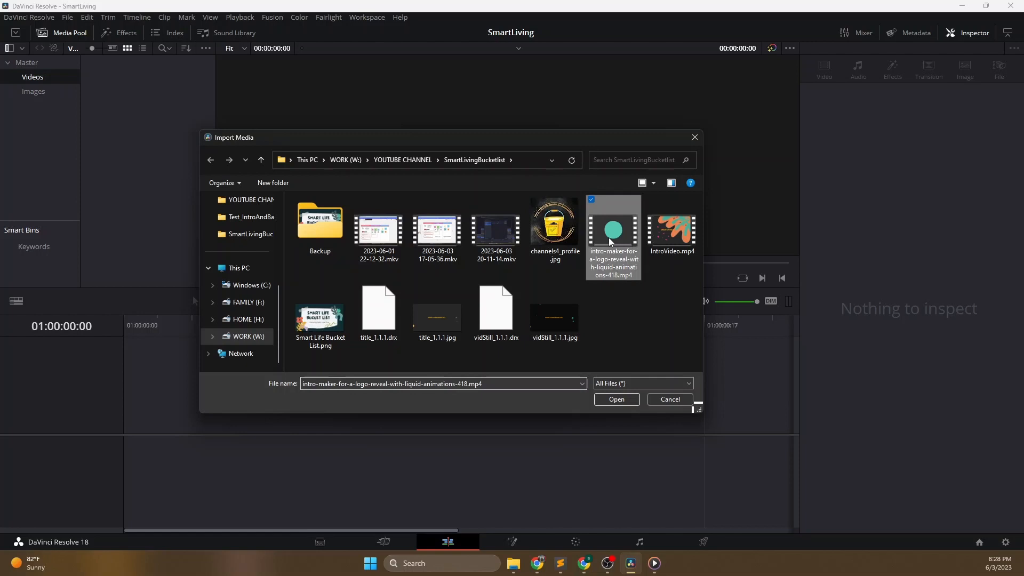
pyautogui.click(620, 400)
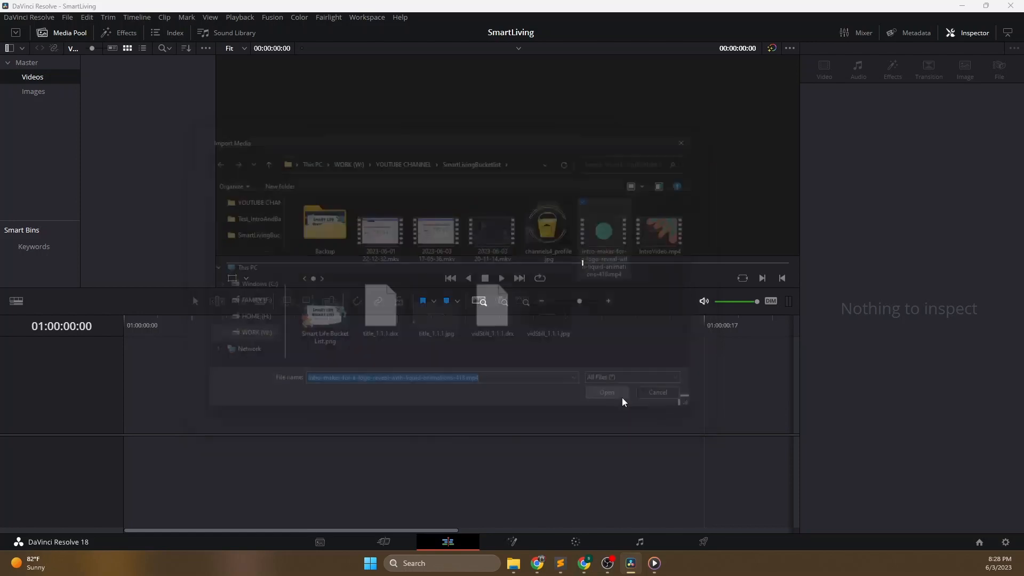
# - Import channels4_profile.jpg, title_1.1.1.jpg and vidStill_1.1.1.jpg from the SmartLivingBucketlist folder into the Images bin
pyautogui.click(43, 91)
pyautogui.rightClick(43, 91)
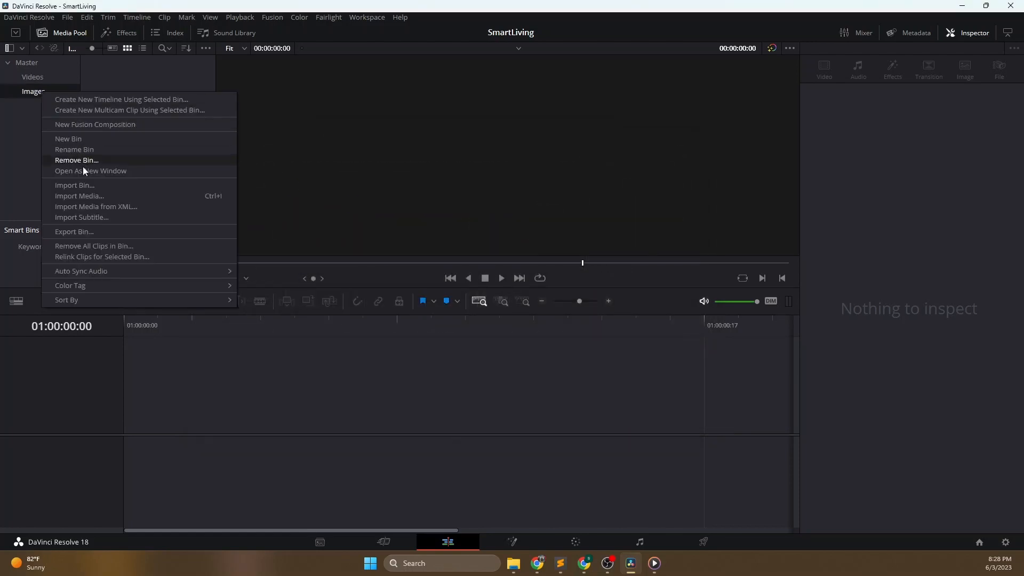
pyautogui.click(86, 199)
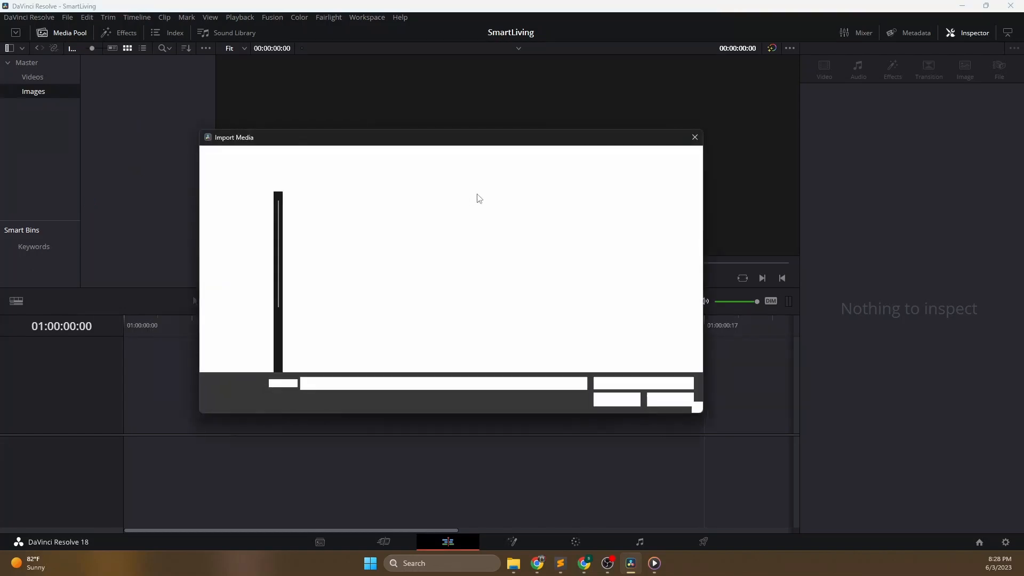
pyautogui.click(555, 227)
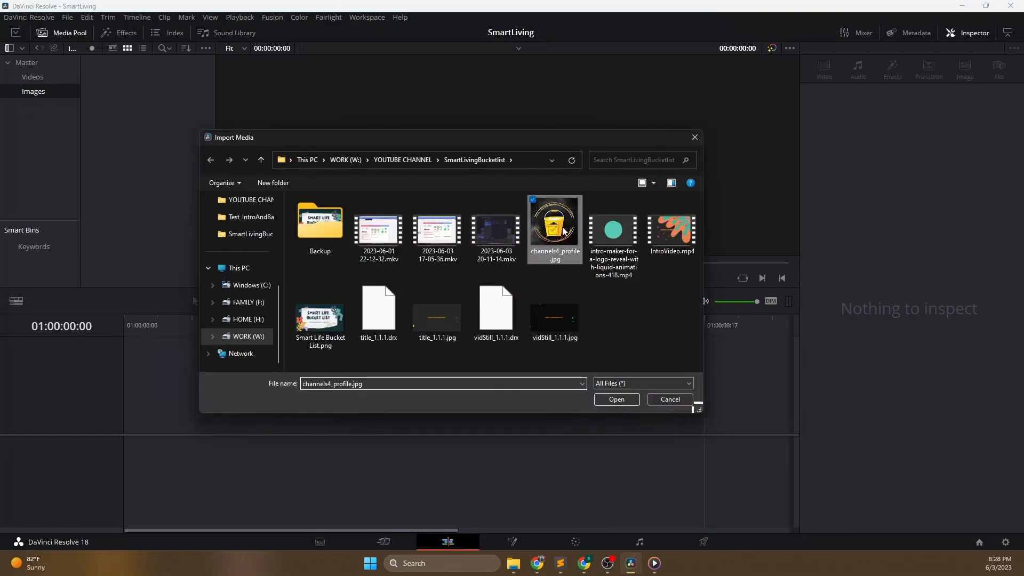
pyautogui.keyDown('ctrl'); pyautogui.click(539, 317); pyautogui.keyUp('ctrl')
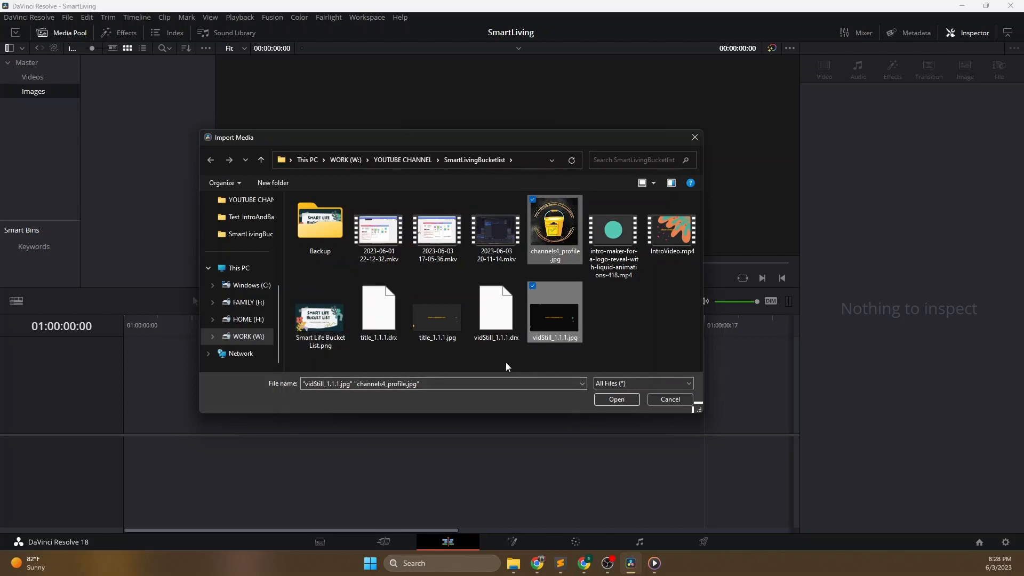
pyautogui.keyDown('ctrl'); pyautogui.click(443, 321); pyautogui.keyUp('ctrl')
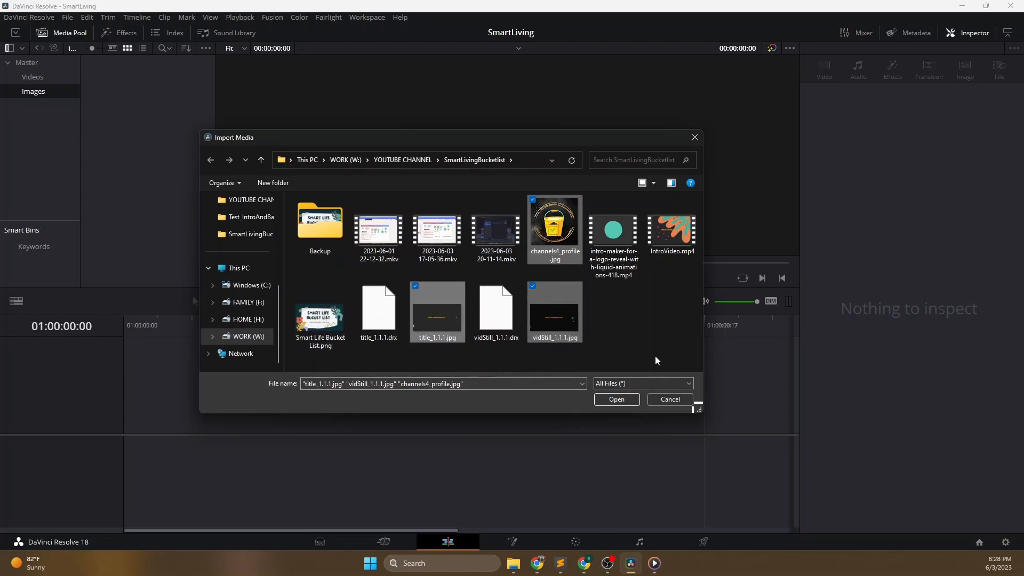
pyautogui.click(623, 399)
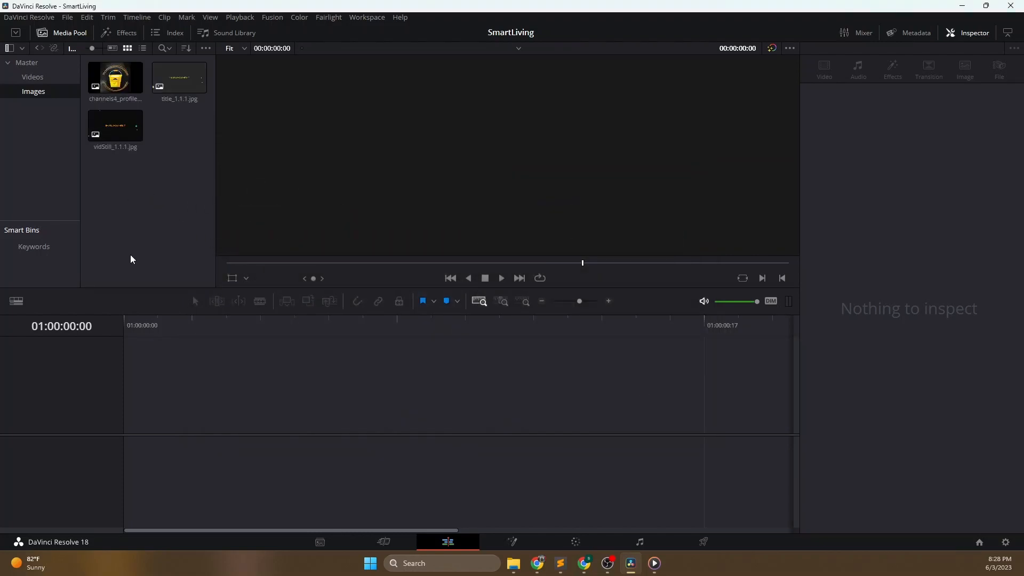
# - Compare the contents of the Videos and Images bins, finishing on the Videos bin
pyautogui.click(45, 78)
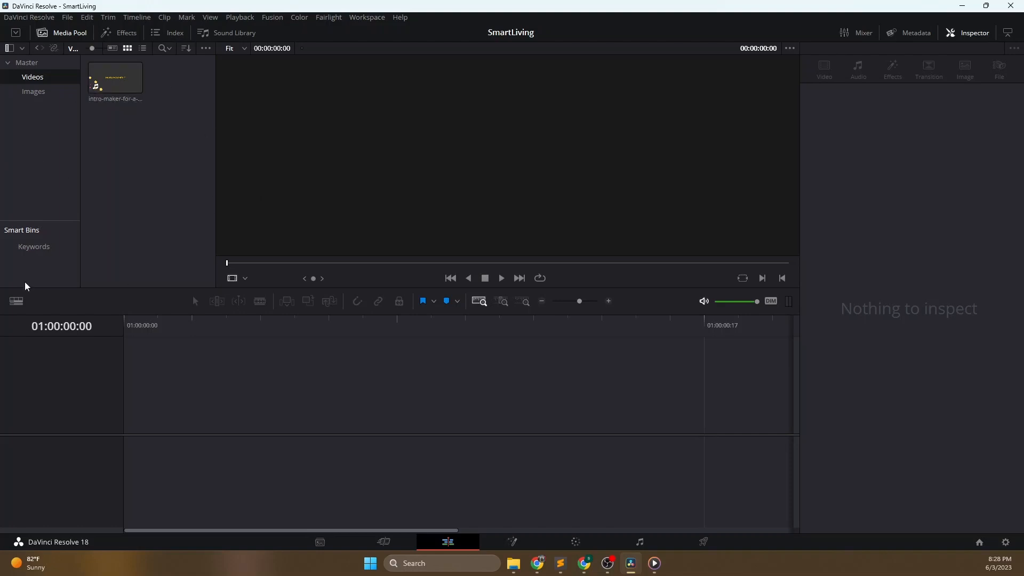
pyautogui.click(34, 91)
pyautogui.click(45, 80)
pyautogui.click(39, 94)
pyautogui.click(32, 76)
pyautogui.click(37, 93)
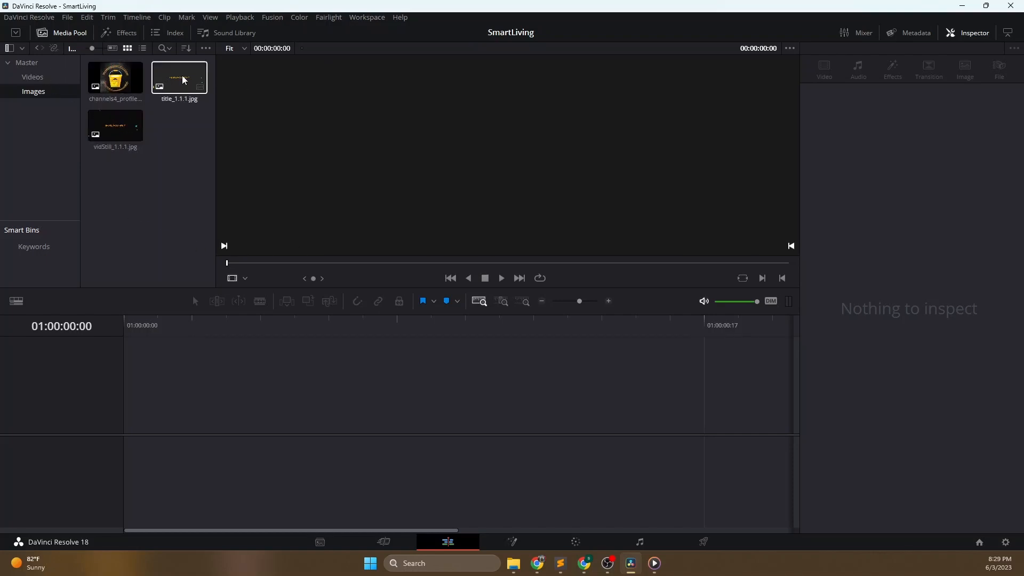
pyautogui.click(32, 77)
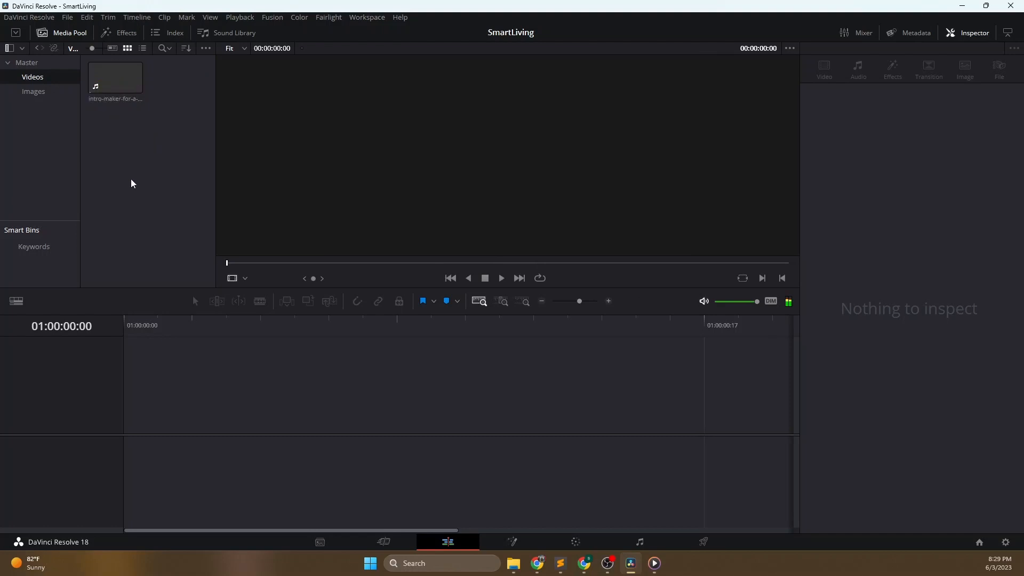
# - Create a timeline from the intro-maker clip in the Videos bin and align the clip with the timeline's start
pyautogui.click(122, 86)
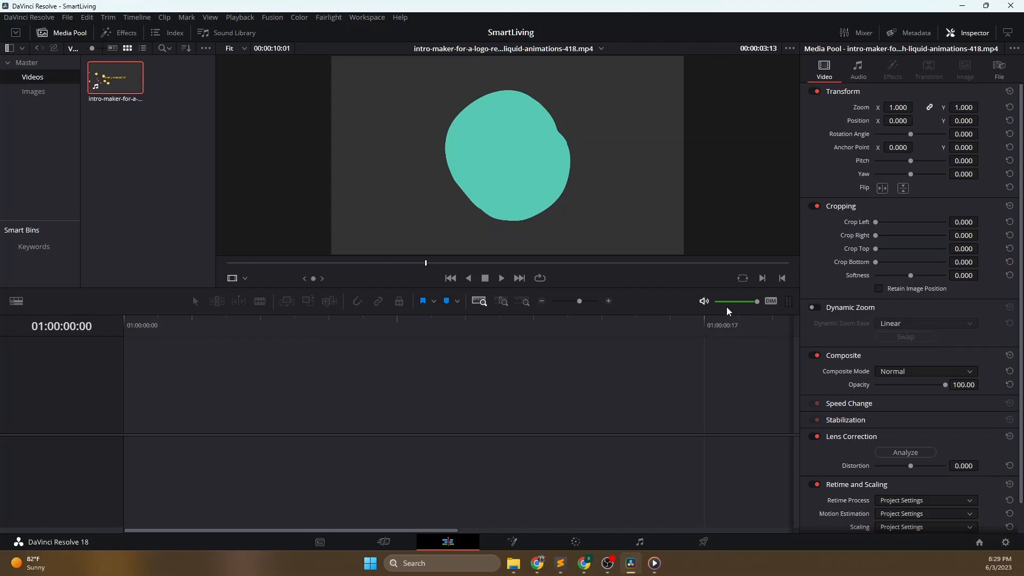
pyautogui.click(580, 301)
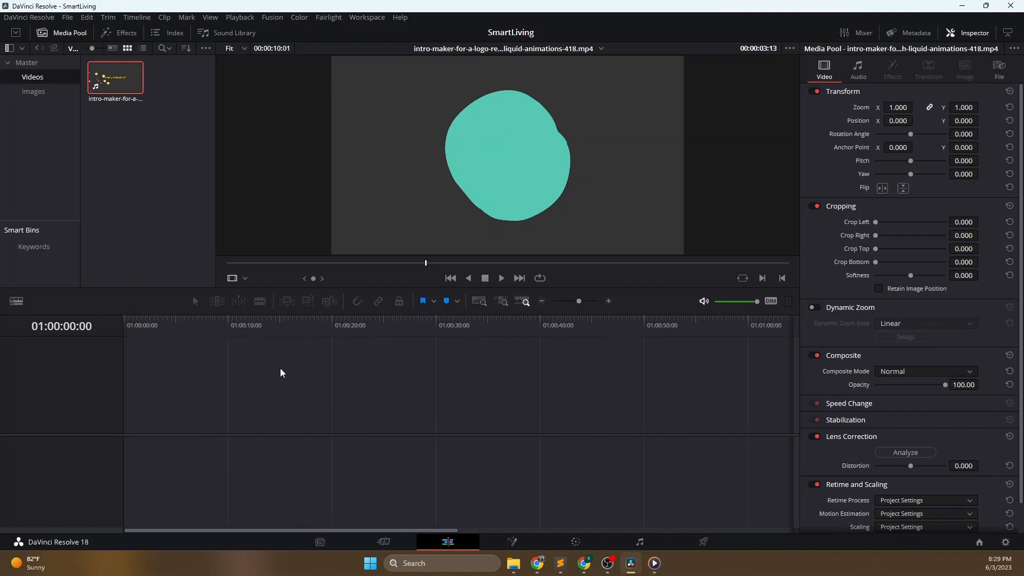
pyautogui.moveTo(104, 75); pyautogui.dragTo(217, 425)
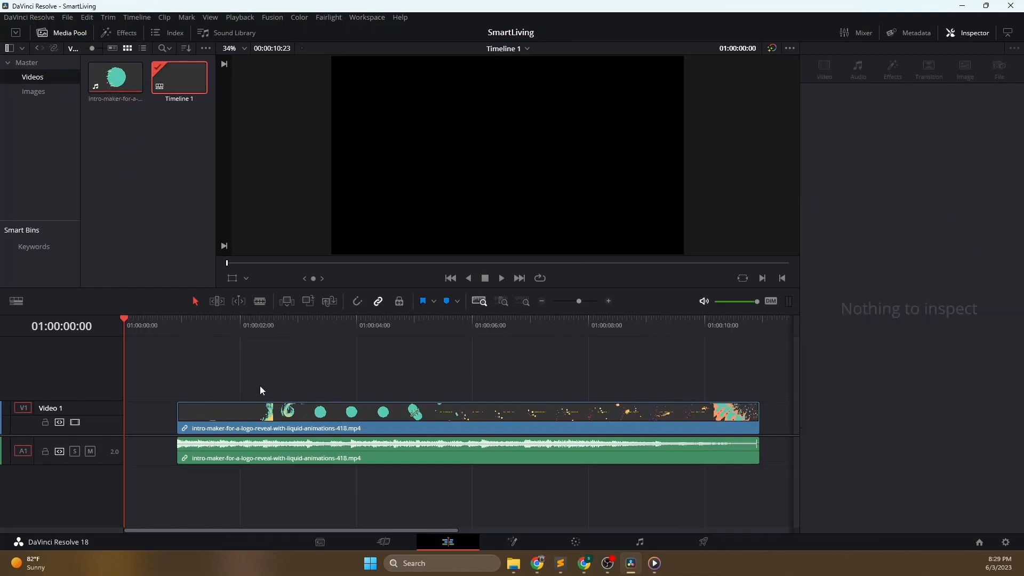
pyautogui.moveTo(233, 422); pyautogui.dragTo(176, 411)
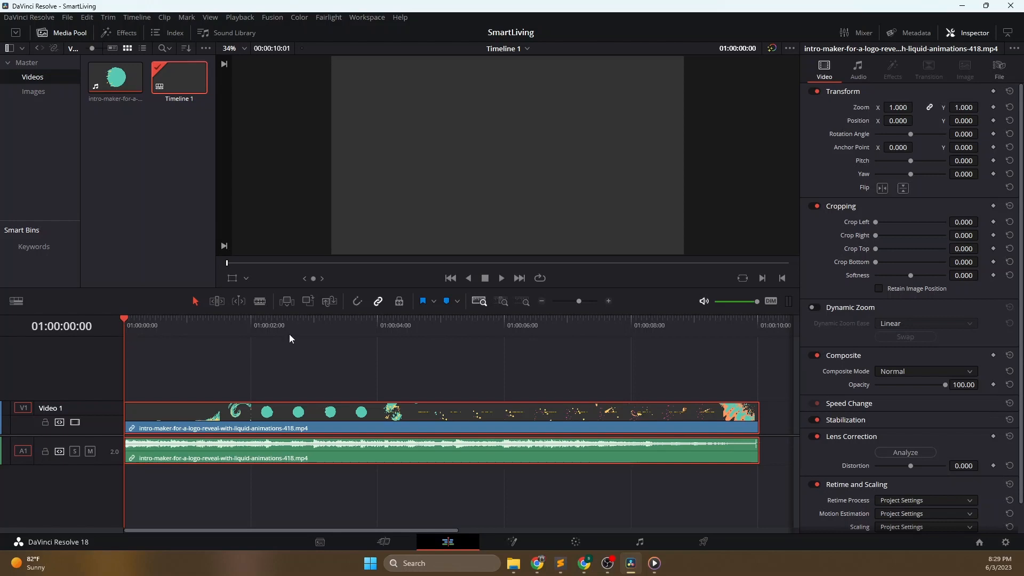
# - Play the opening seconds of the timeline and try its zoom levels, finishing with the full-extent view
pyautogui.press('space')
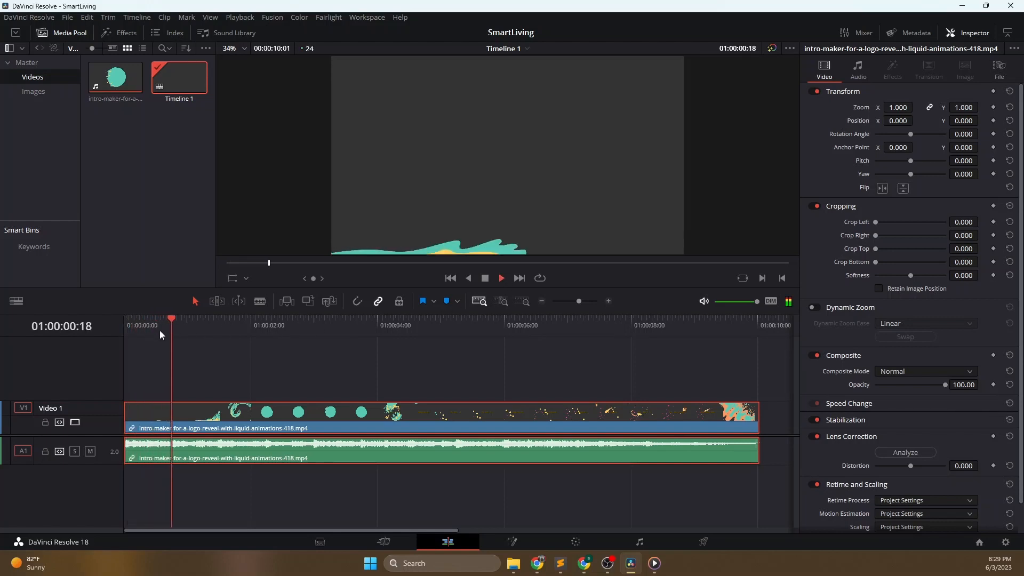
pyautogui.click(485, 279)
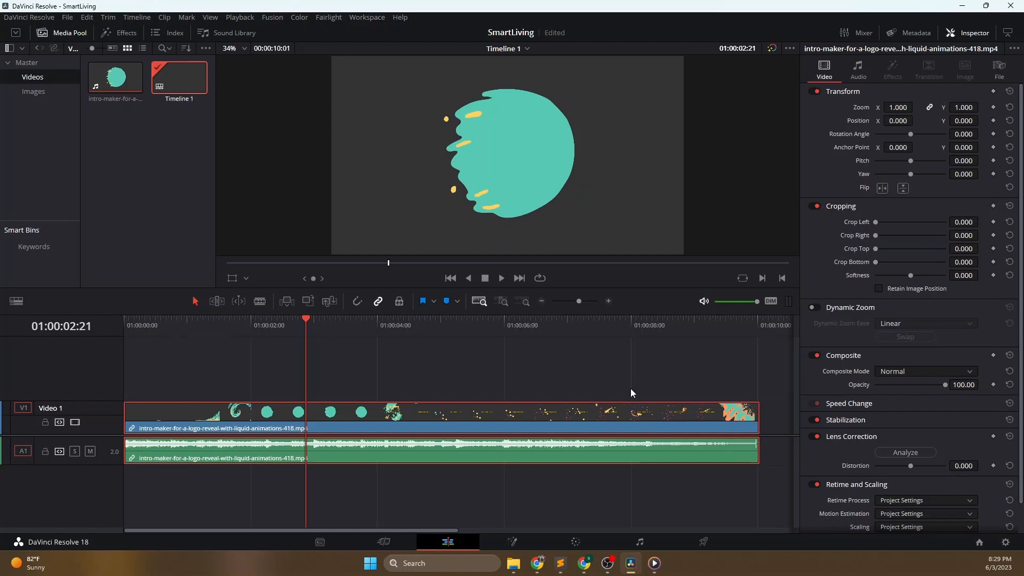
pyautogui.click(609, 302)
pyautogui.click(478, 301)
pyautogui.moveTo(582, 301); pyautogui.dragTo(597, 303)
pyautogui.moveTo(601, 306); pyautogui.dragTo(604, 305)
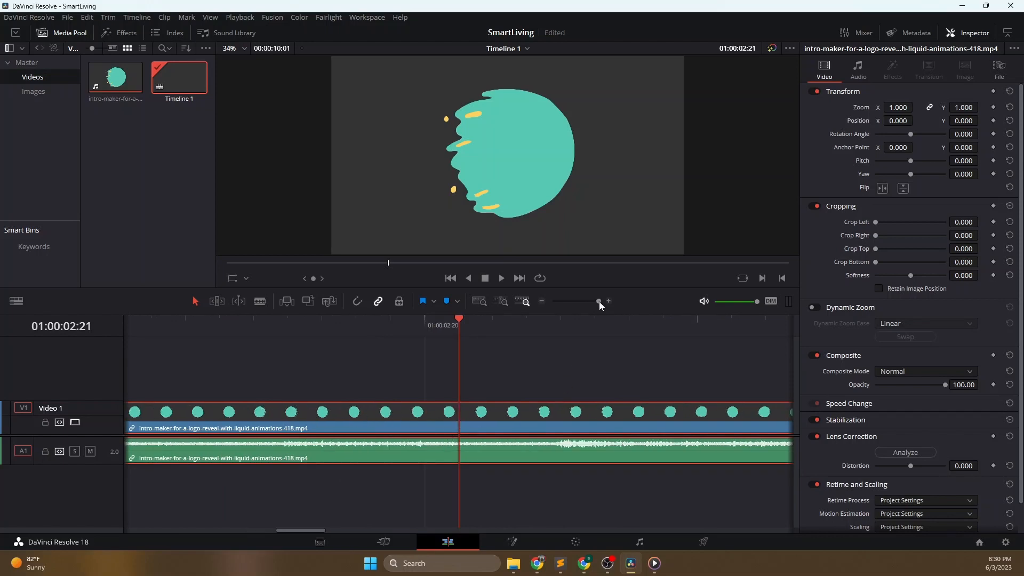
pyautogui.moveTo(599, 300); pyautogui.dragTo(571, 300)
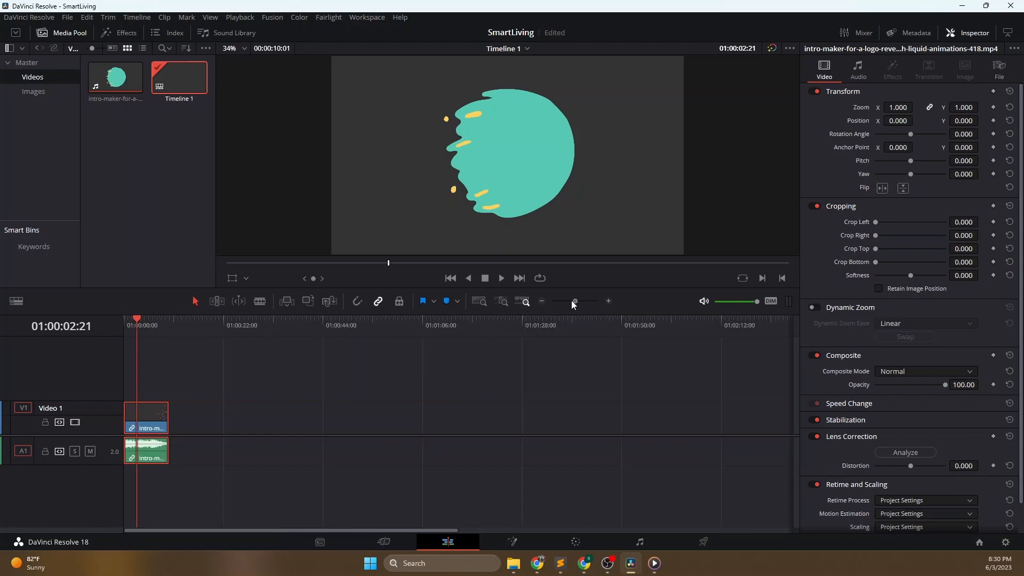
pyautogui.click(480, 301)
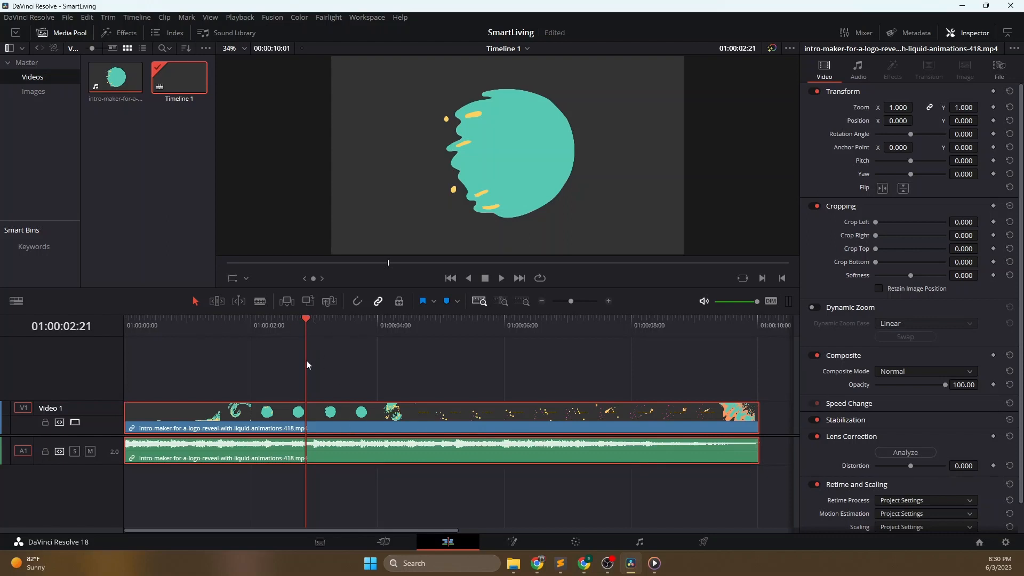
# - Move the playhead to several points along the intro clip and play the timeline through to its end
pyautogui.click(228, 320)
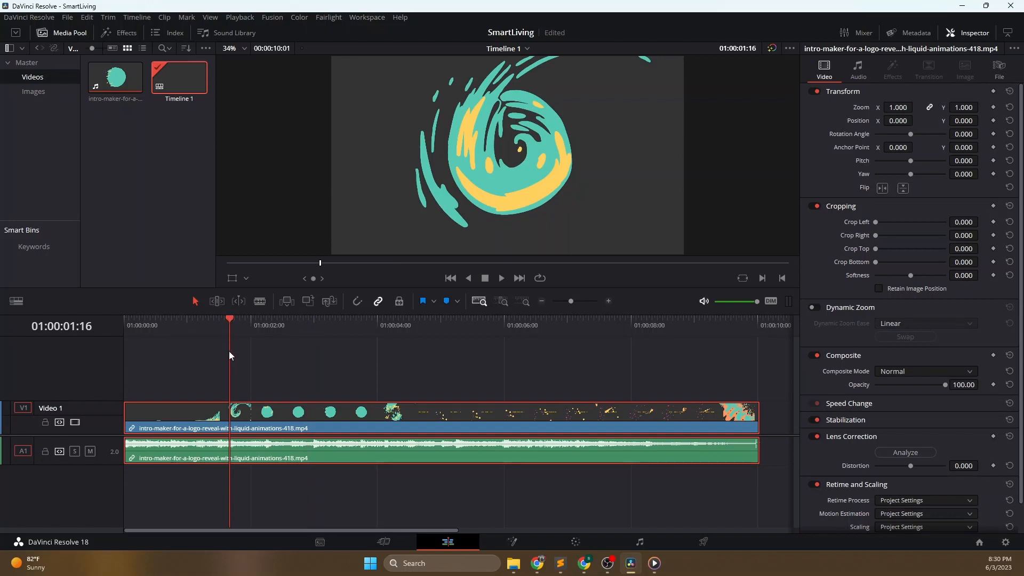
pyautogui.click(268, 371)
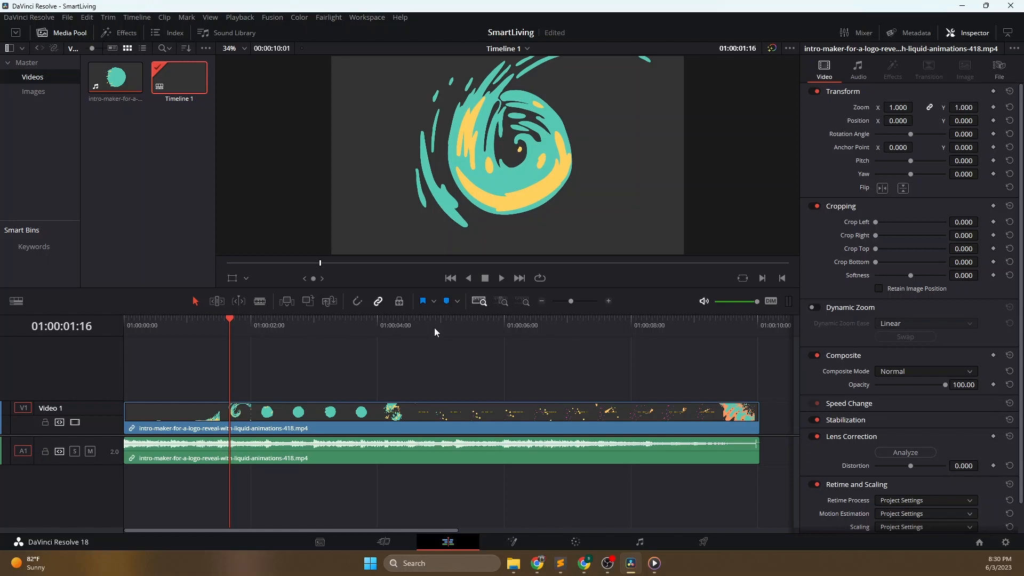
pyautogui.click(345, 324)
pyautogui.click(485, 324)
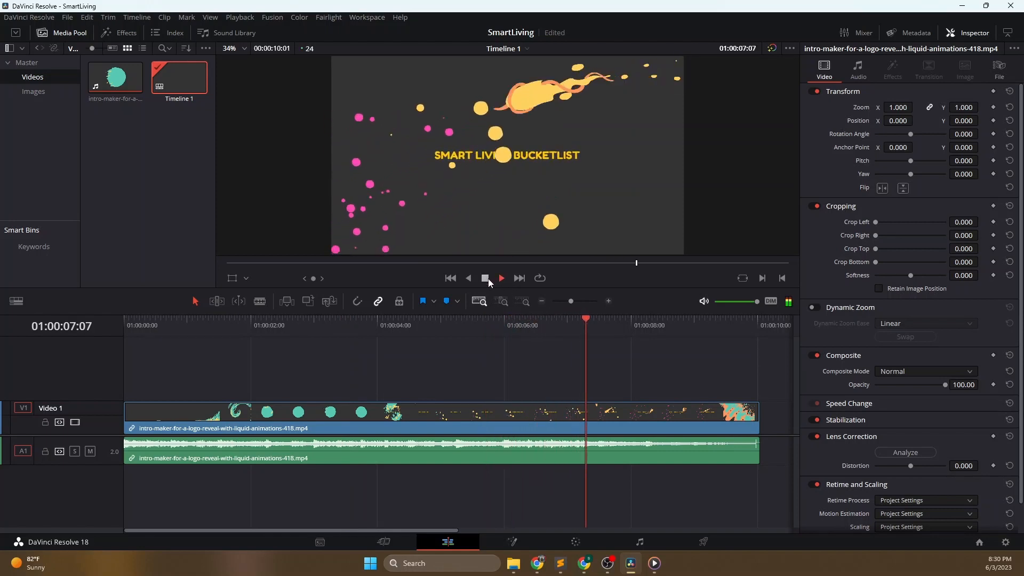
pyautogui.click(501, 279)
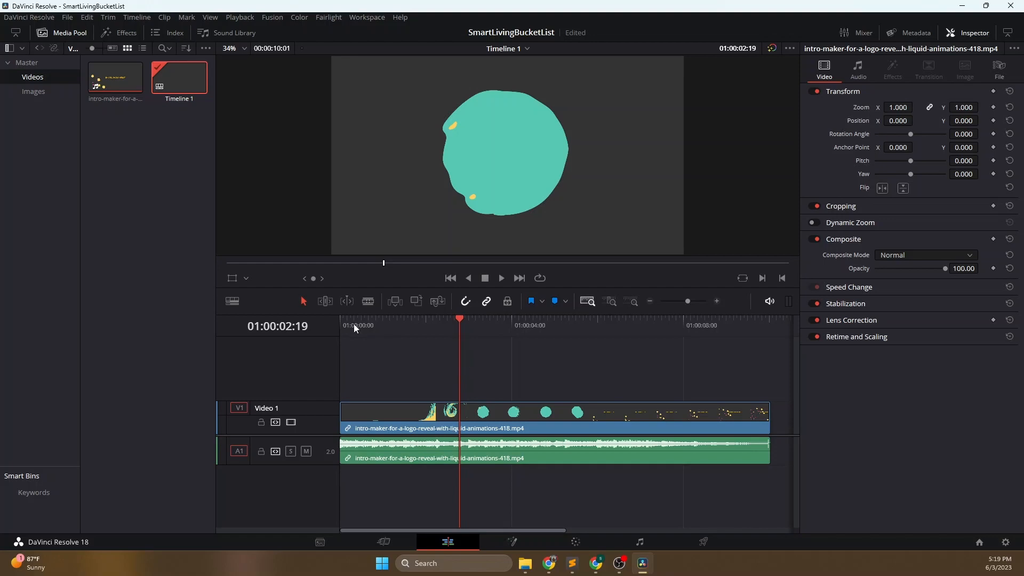
pyautogui.click(502, 278)
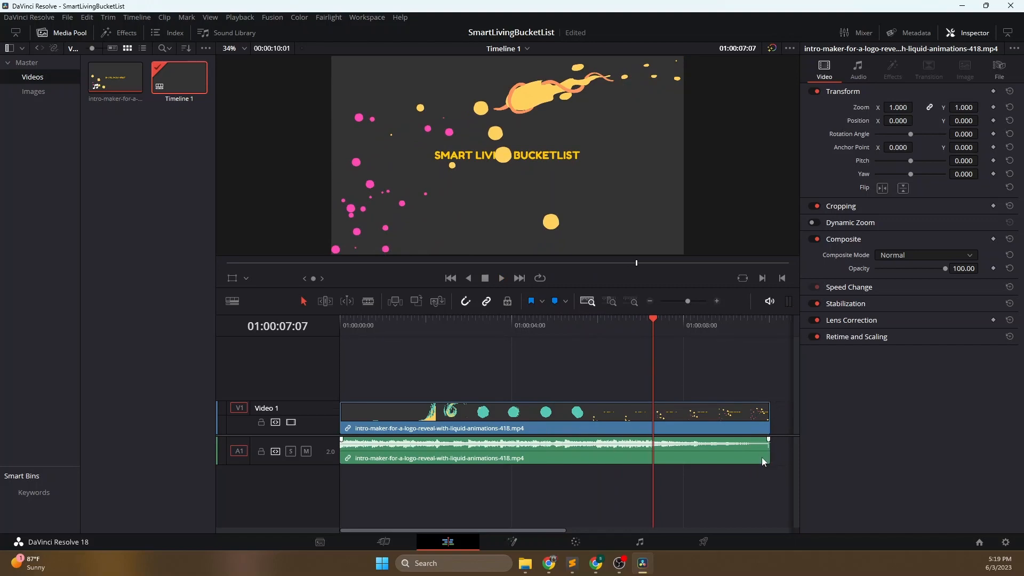
pyautogui.click(501, 276)
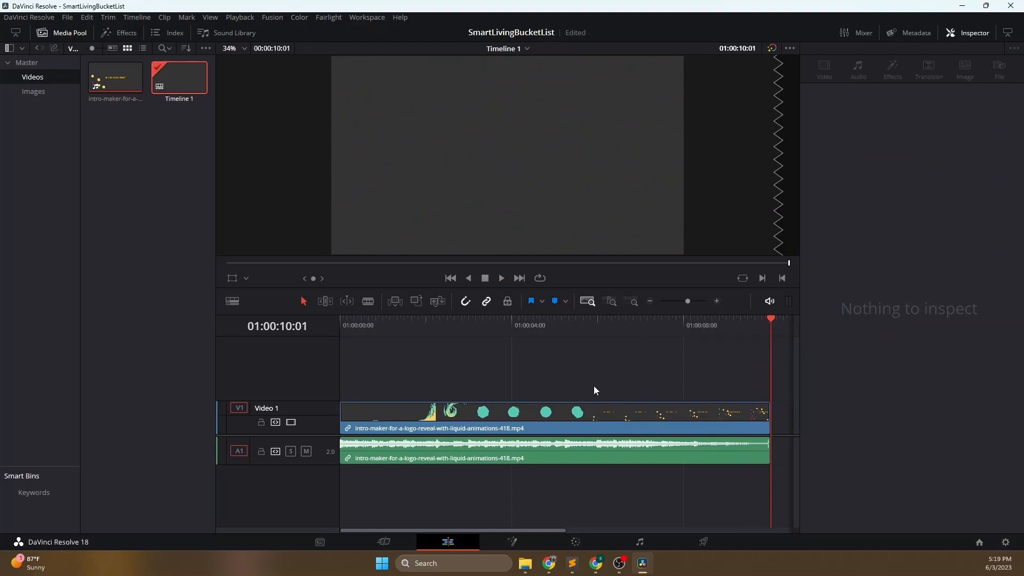
# - Select the intro clip on the timeline and scrub through it to its end
pyautogui.click(398, 446)
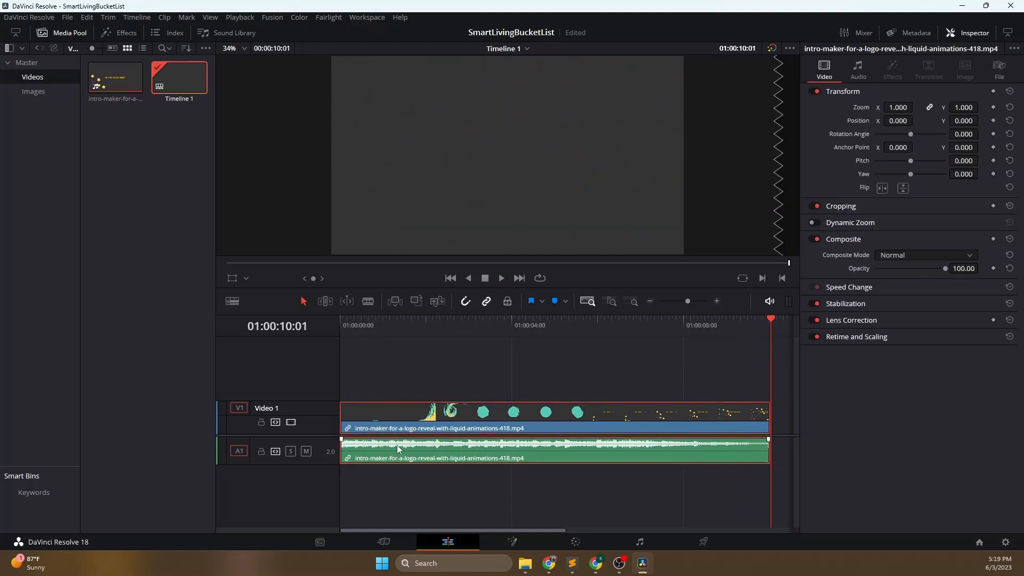
pyautogui.click(412, 321)
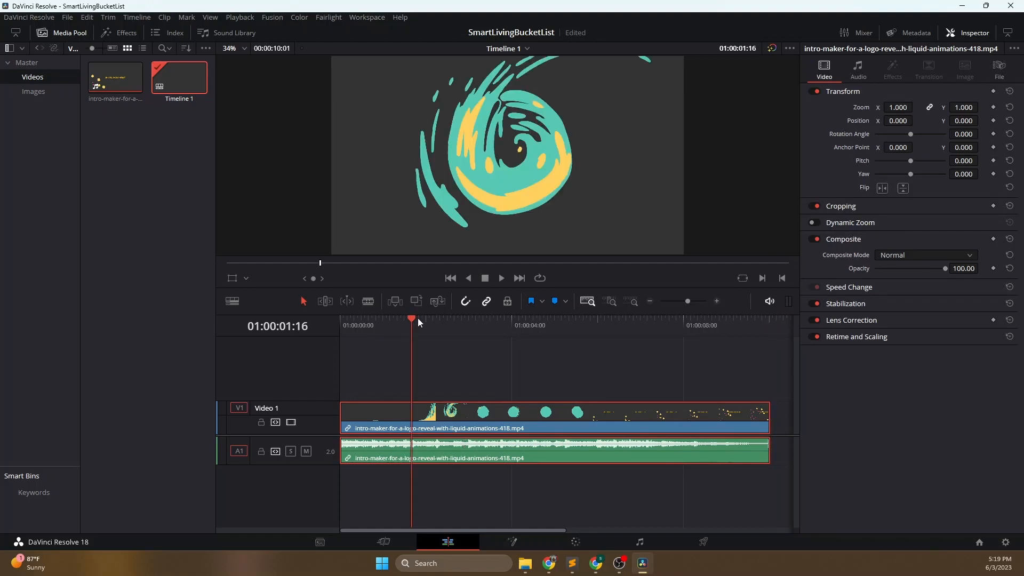
pyautogui.click(549, 322)
pyautogui.moveTo(653, 320); pyautogui.dragTo(762, 319)
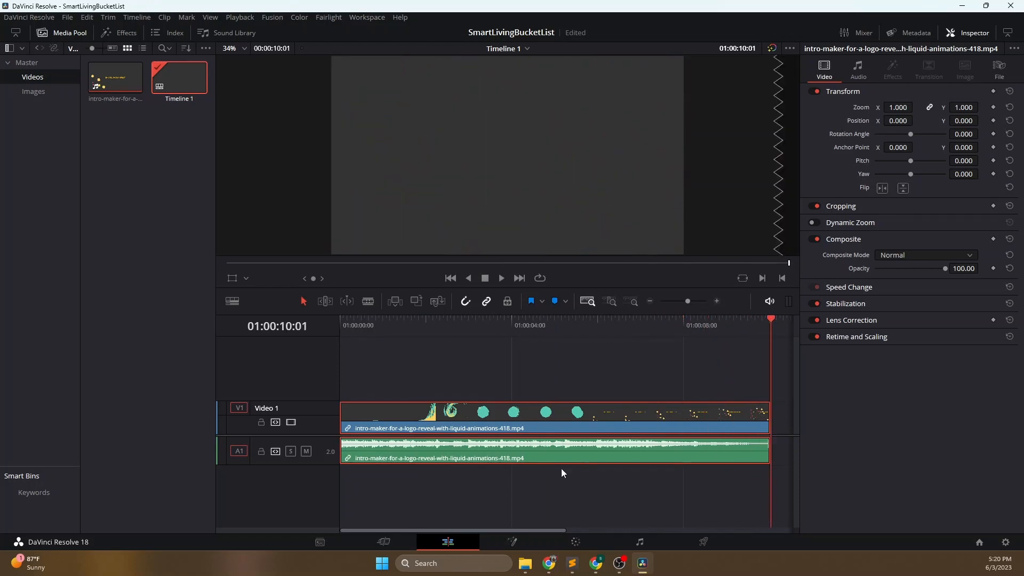
# - View the intro clip on the Fusion page, switch to the Color page and play the clip to 01:00:04:23
pyautogui.click(512, 545)
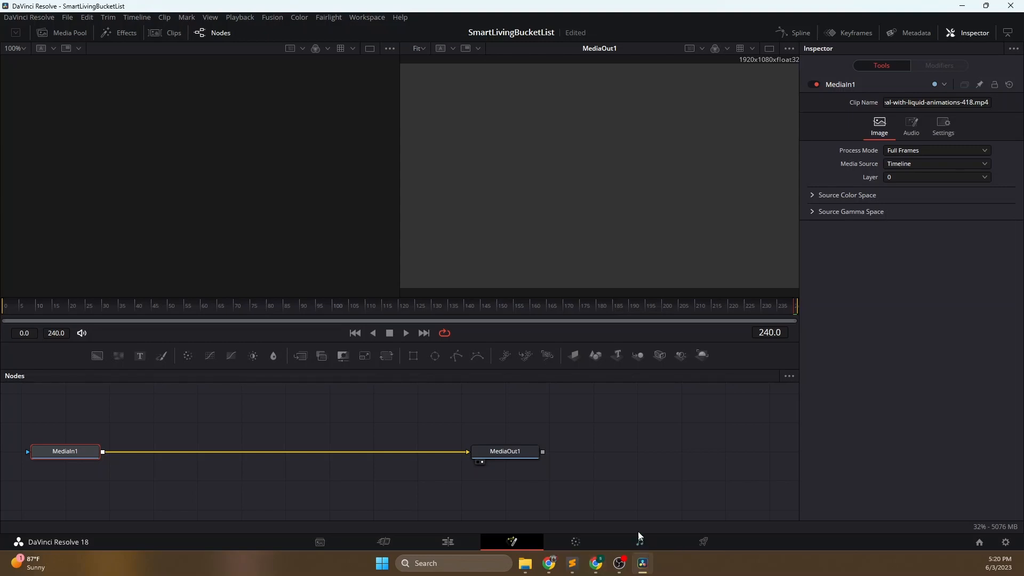
pyautogui.click(584, 541)
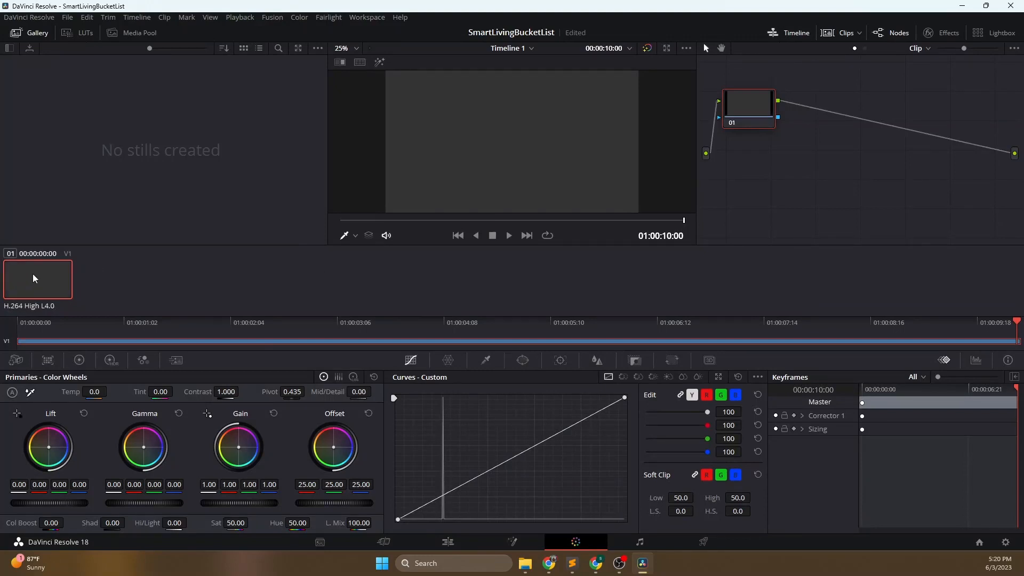
pyautogui.click(510, 236)
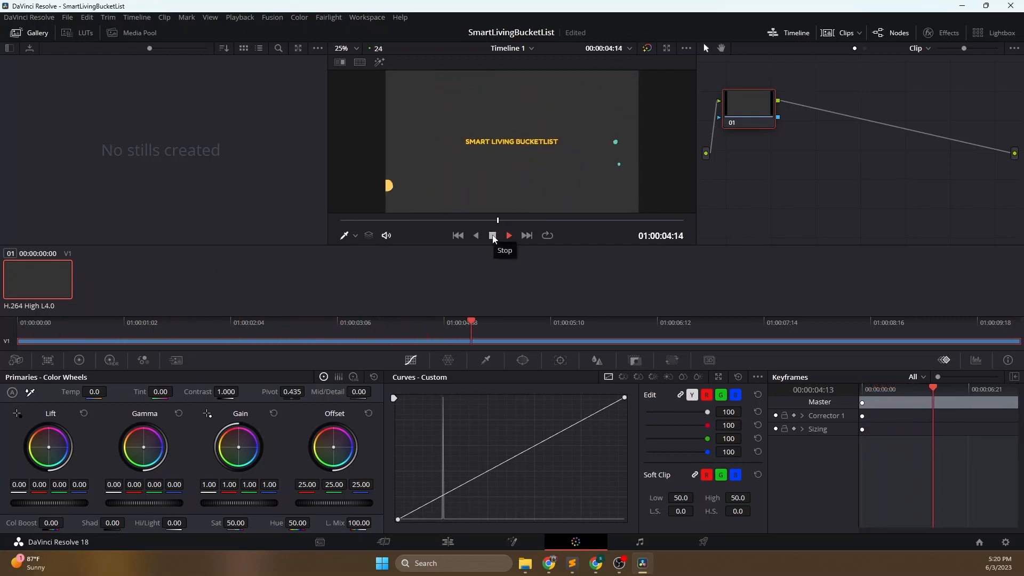
pyautogui.click(493, 237)
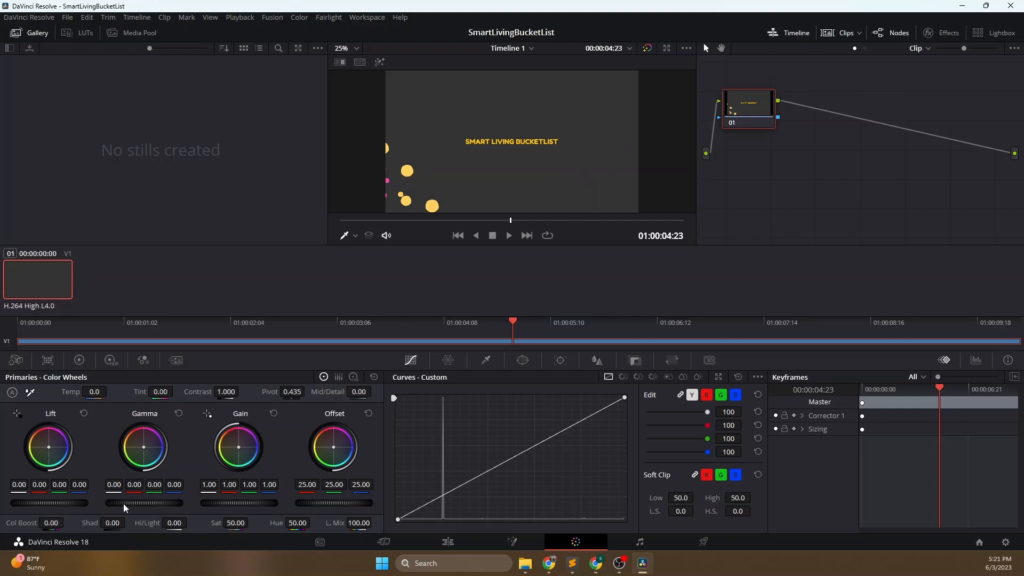
# - Lower the intro clip's master gamma to -0.03 and its master gain to 0.97 with the primary color wheels
pyautogui.moveTo(144, 503); pyautogui.dragTo(146, 503)
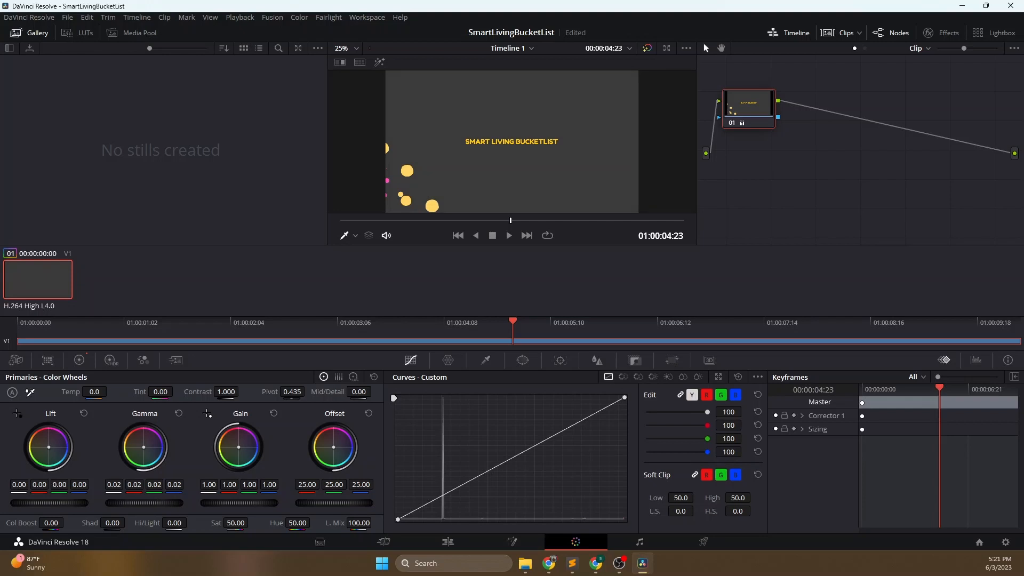
pyautogui.moveTo(146, 503); pyautogui.dragTo(136, 503)
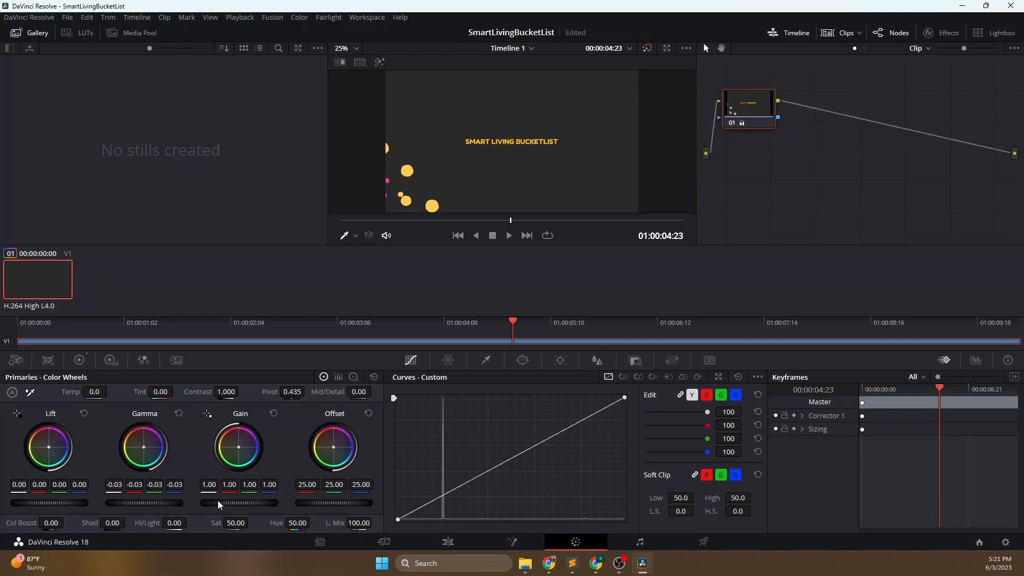
pyautogui.moveTo(235, 503); pyautogui.dragTo(238, 503)
pyautogui.moveTo(239, 503); pyautogui.dragTo(229, 503)
# - Review the color adjustment by playing the clip from near its start to 01:00:06:11
pyautogui.click(363, 220)
pyautogui.moveTo(363, 220); pyautogui.dragTo(479, 219)
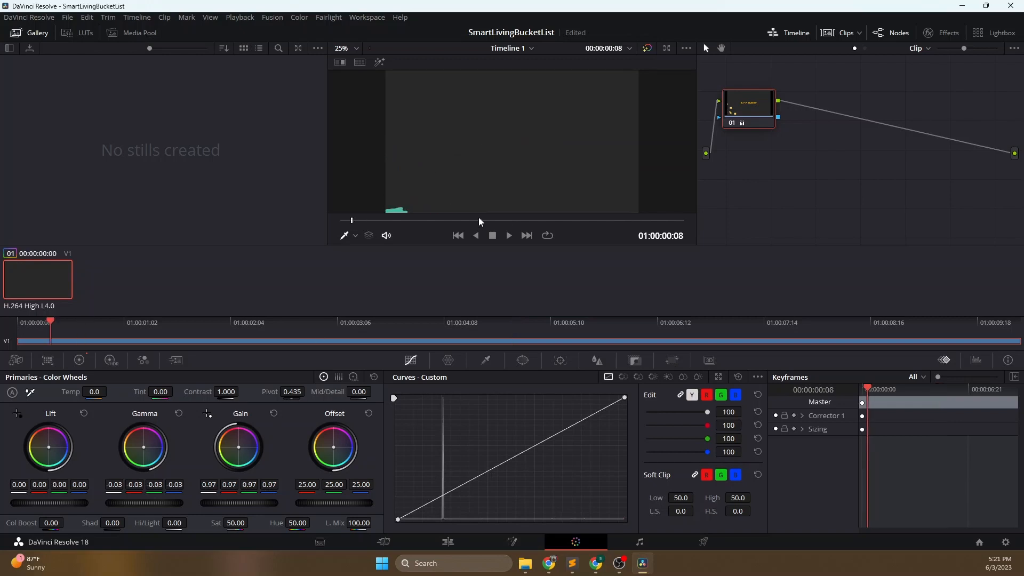
pyautogui.click(510, 235)
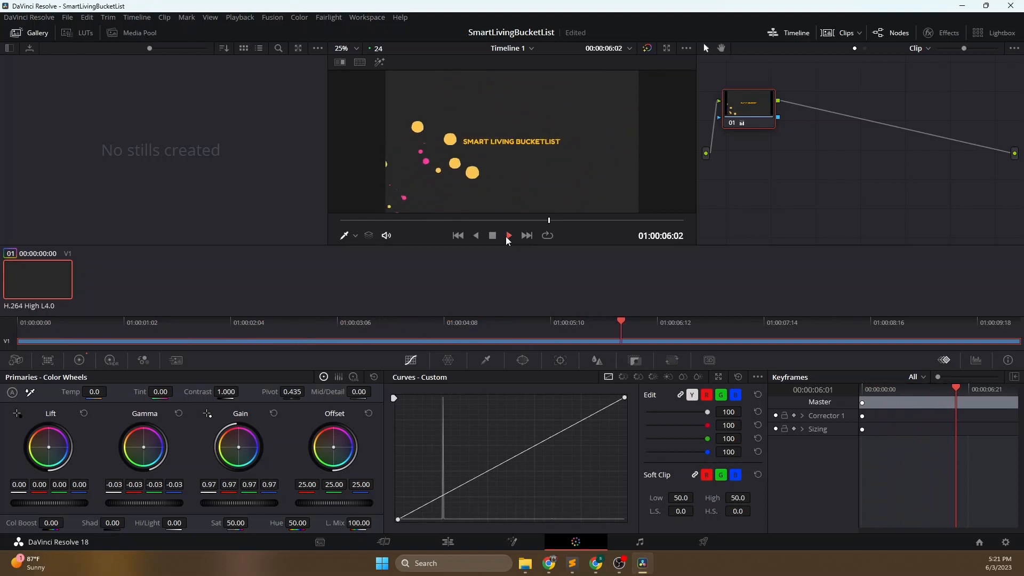
pyautogui.click(488, 237)
# - Set the clip's master lift to -0.01, gamma to -0.01 and gain to 0.90, resetting gamma before its final adjustment
pyautogui.moveTo(230, 501); pyautogui.dragTo(215, 501)
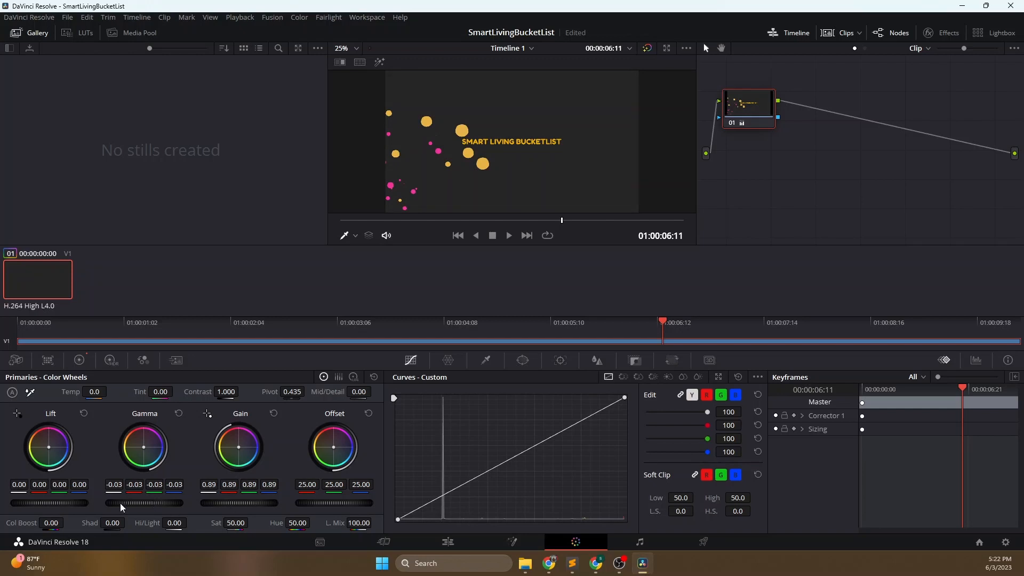
pyautogui.moveTo(55, 508); pyautogui.dragTo(52, 508)
pyautogui.moveTo(460, 222); pyautogui.dragTo(365, 220)
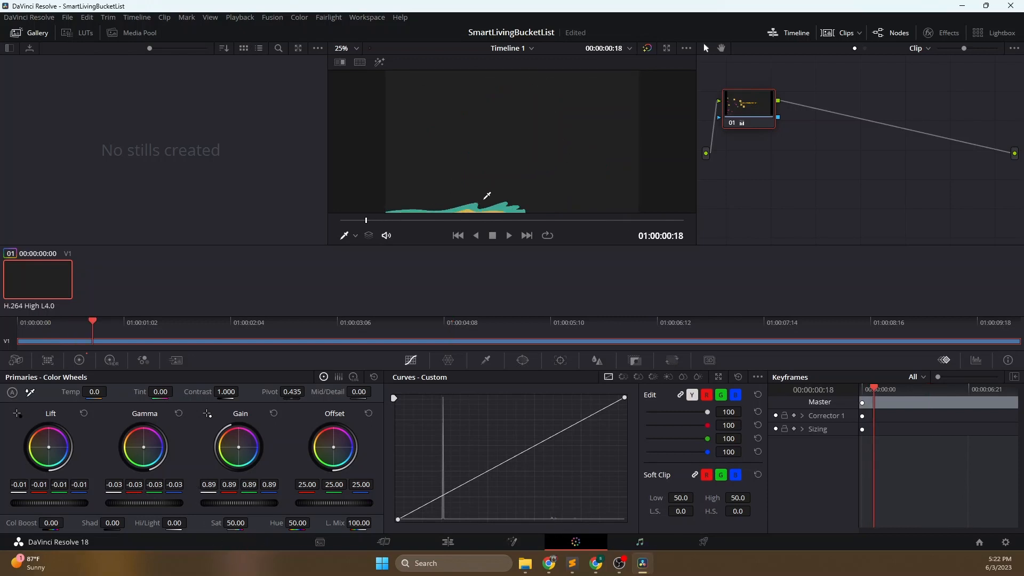
pyautogui.moveTo(361, 228); pyautogui.dragTo(499, 219)
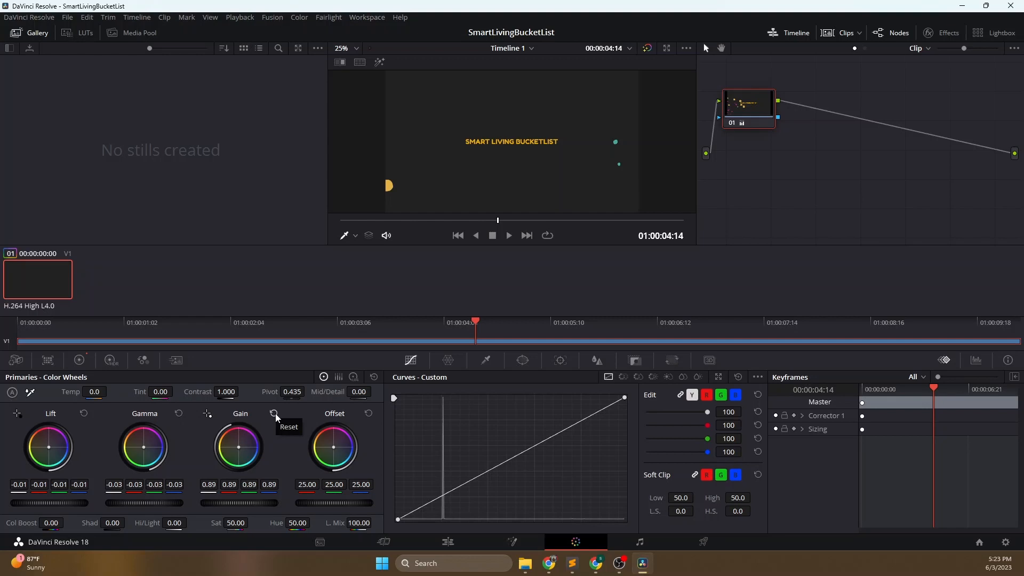
pyautogui.click(180, 414)
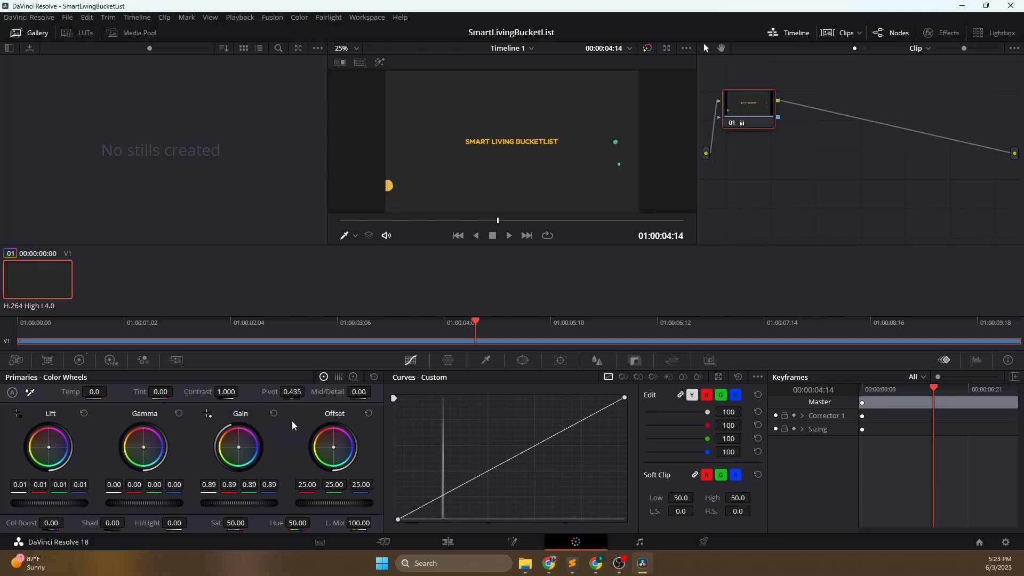
pyautogui.moveTo(134, 505); pyautogui.dragTo(123, 505)
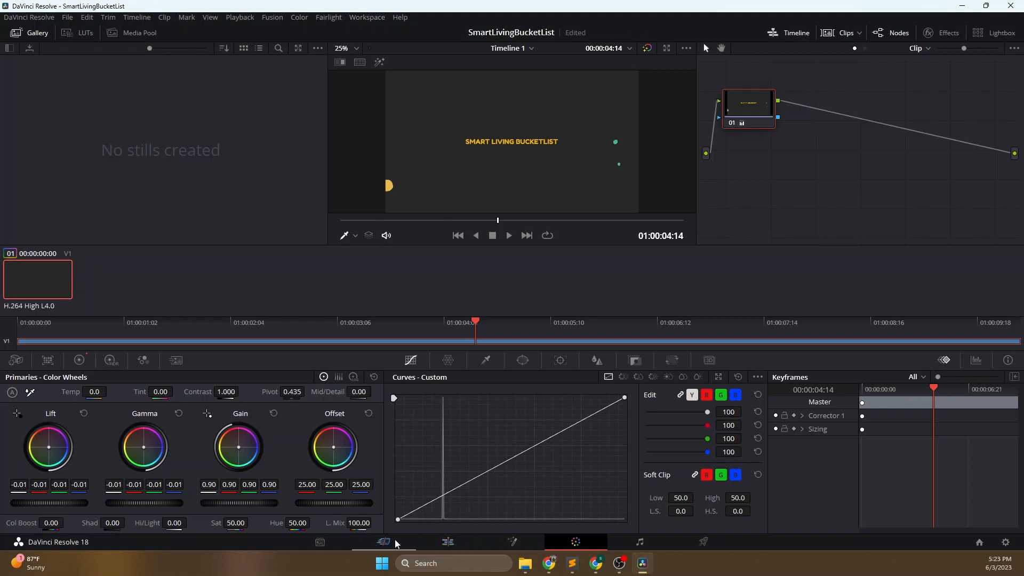
# - Return to the Edit page and check the color-adjusted intro clip by scrubbing and playing it through to its end
pyautogui.click(451, 544)
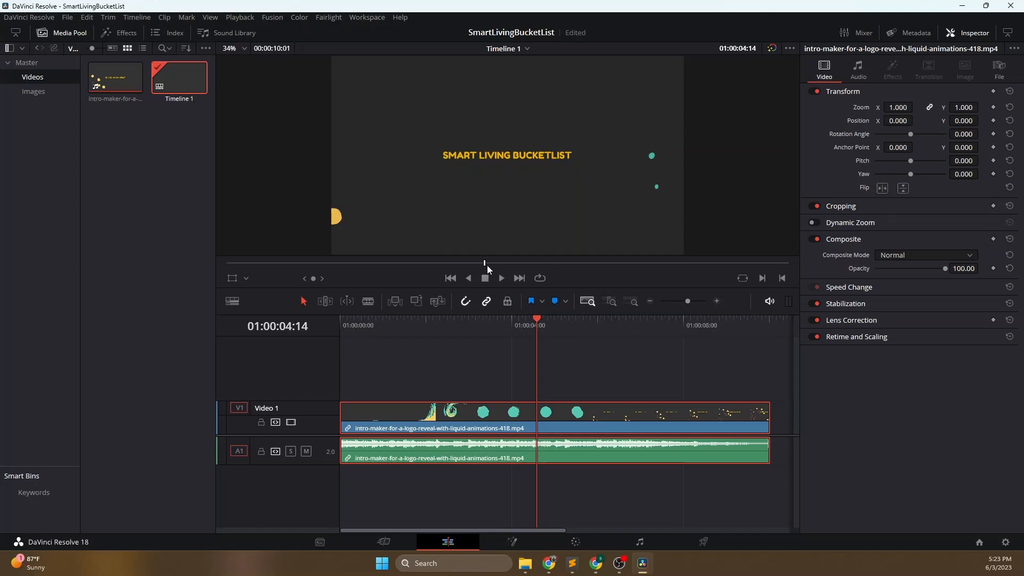
pyautogui.moveTo(484, 267); pyautogui.dragTo(251, 267)
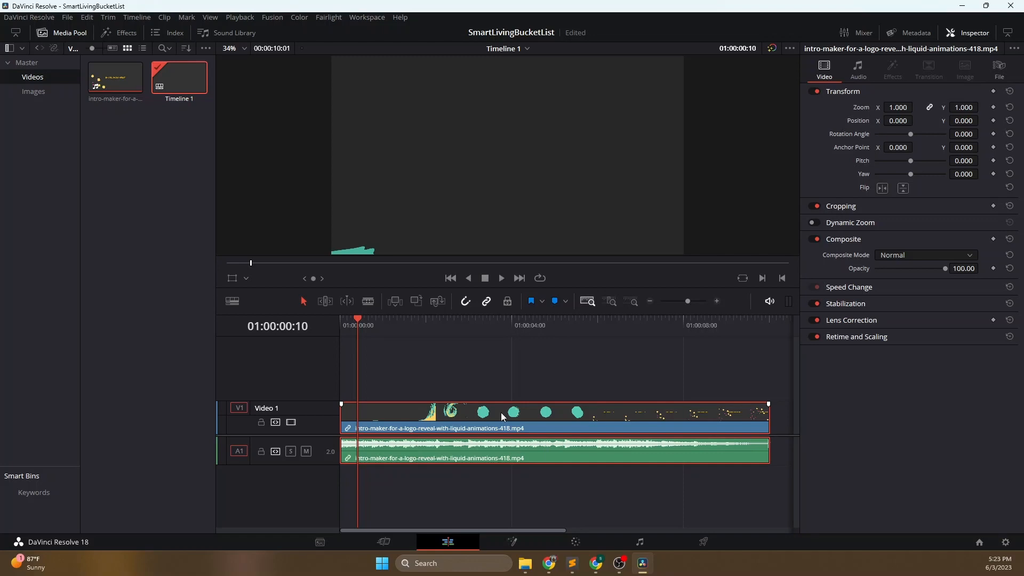
pyautogui.moveTo(359, 323); pyautogui.dragTo(595, 320)
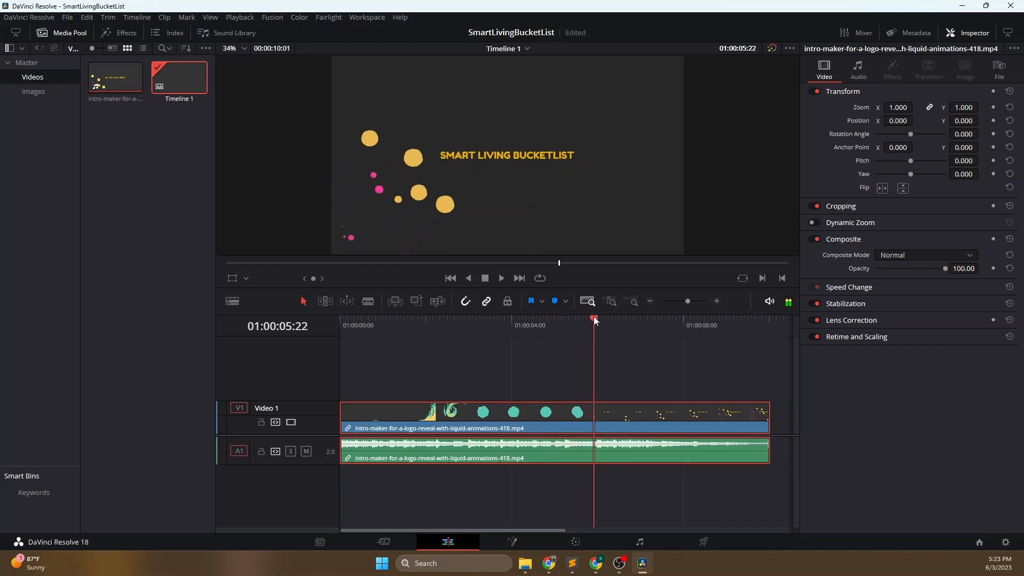
pyautogui.click(530, 321)
pyautogui.click(502, 278)
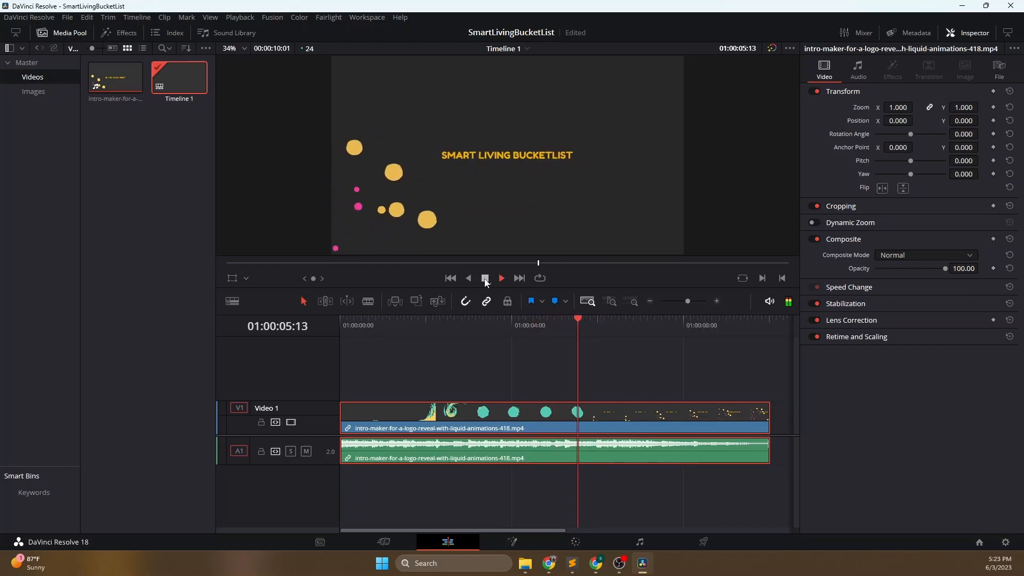
pyautogui.click(486, 278)
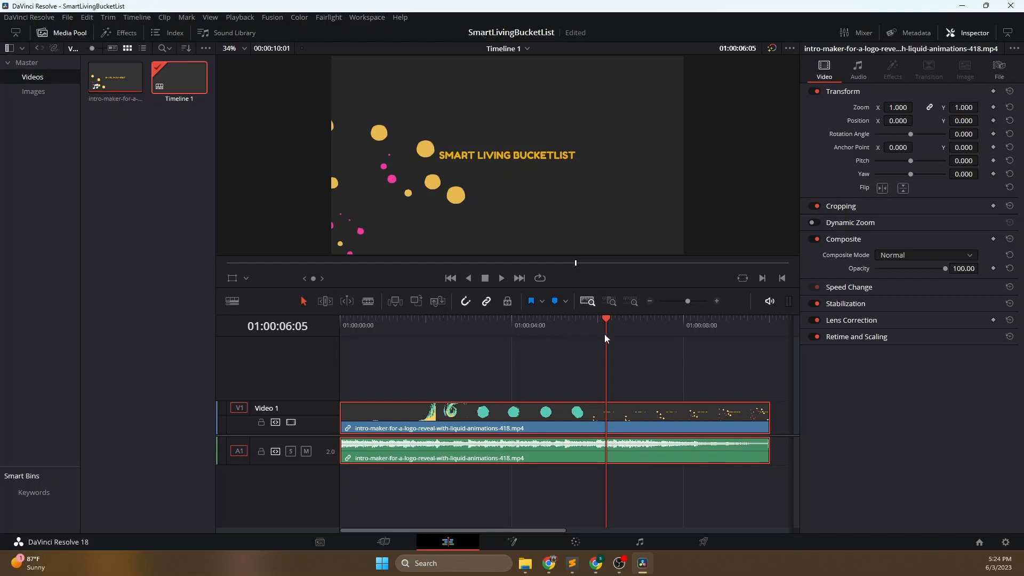
pyautogui.moveTo(607, 319); pyautogui.dragTo(447, 331)
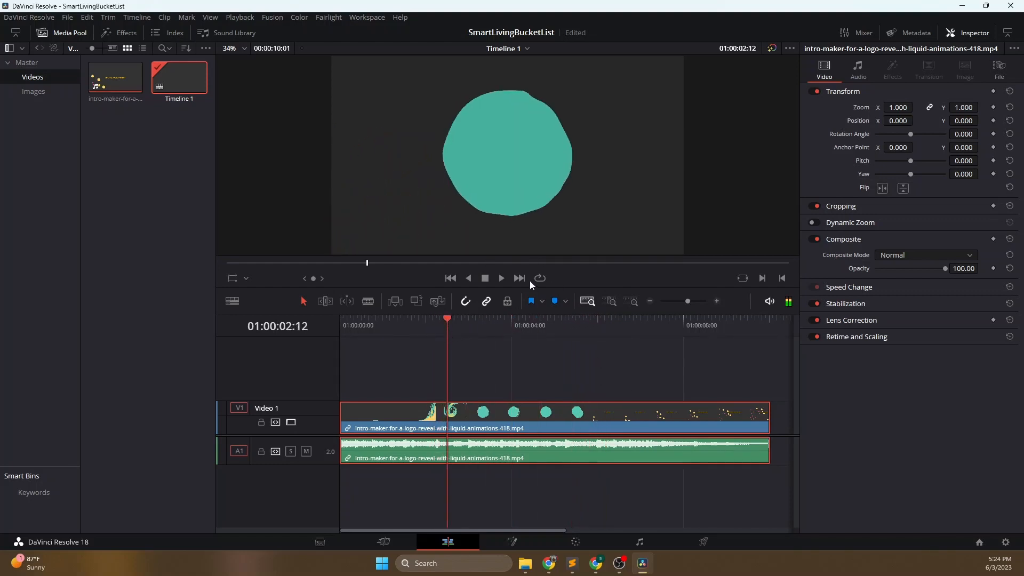
pyautogui.click(500, 278)
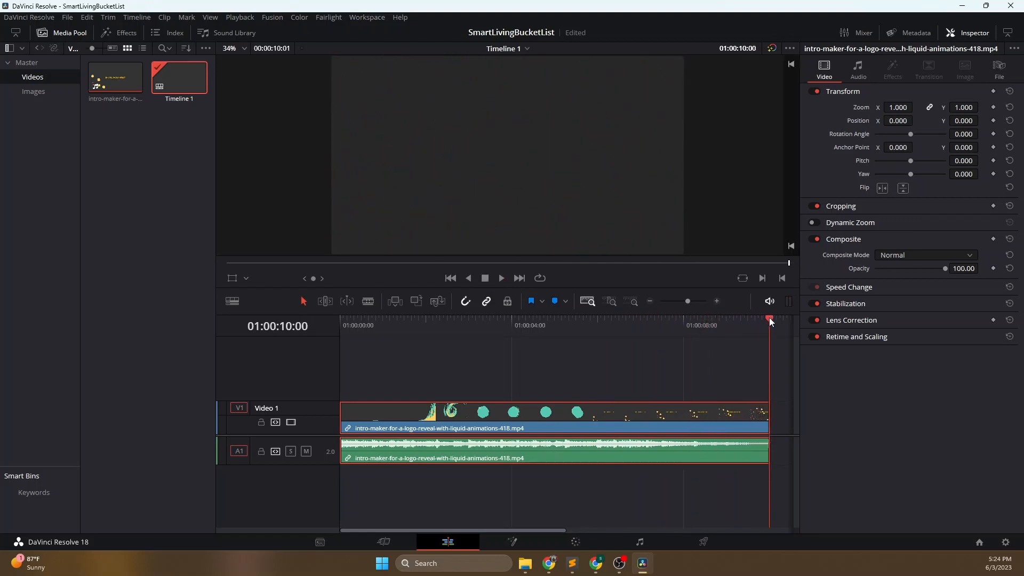
pyautogui.moveTo(769, 318); pyautogui.dragTo(747, 319)
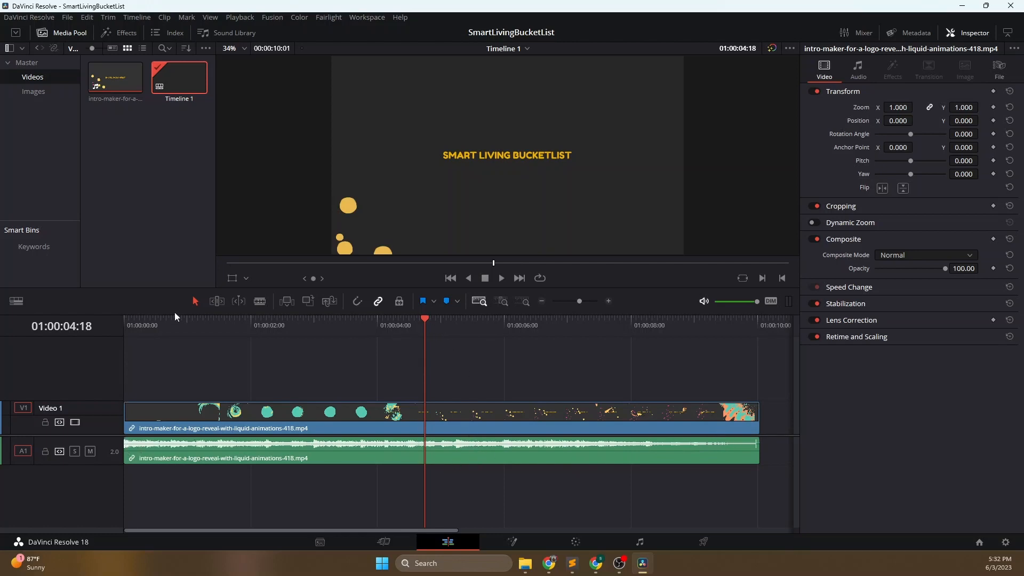
# - Play the timeline from its start and stop the playhead at 01:00:05:22
pyautogui.press('Home')
pyautogui.click(501, 278)
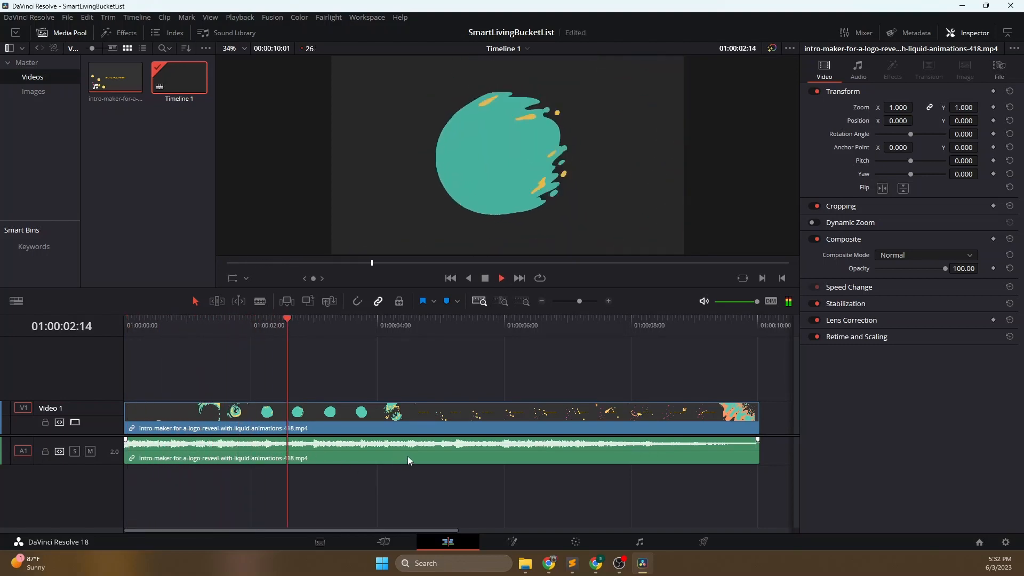
pyautogui.click(484, 279)
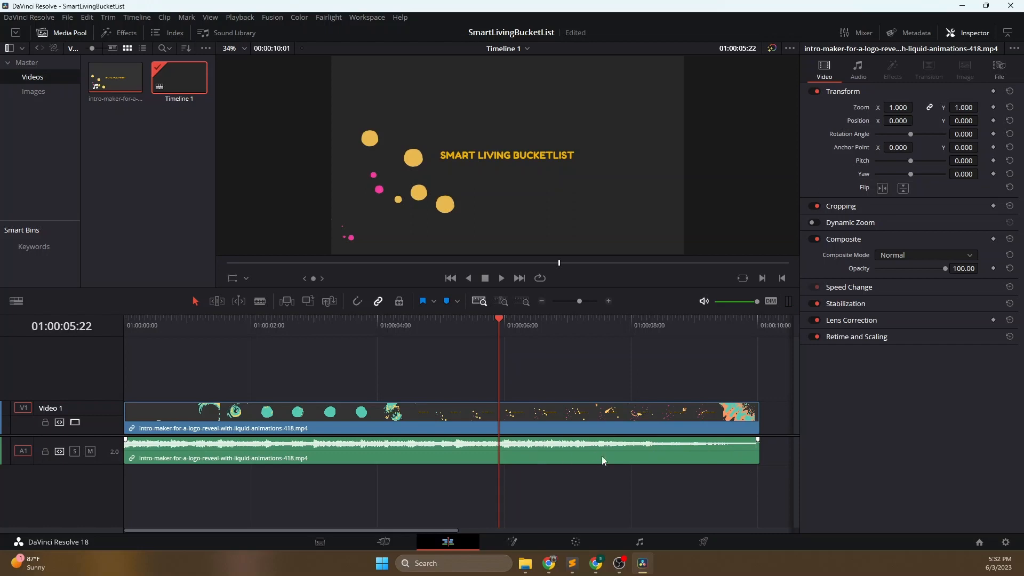
# - Unlink the intro clip's audio from its video
pyautogui.click(385, 418)
pyautogui.moveTo(330, 417)
pyautogui.mouseDown()
pyautogui.moveTo(386, 413)
pyautogui.moveTo(301, 415)
pyautogui.moveTo(397, 419)
pyautogui.moveTo(335, 420)
pyautogui.mouseUp()
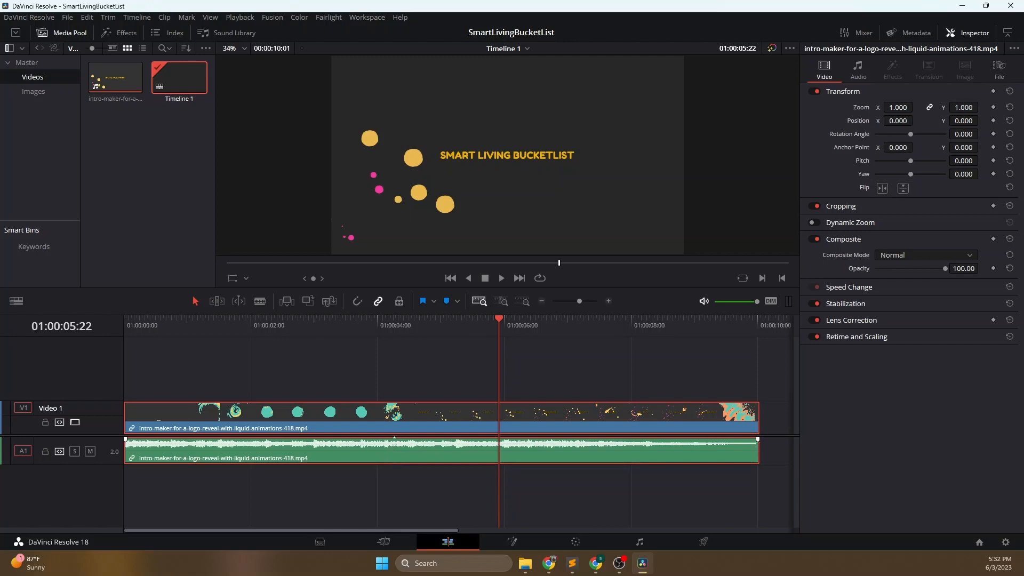
pyautogui.rightClick(405, 460)
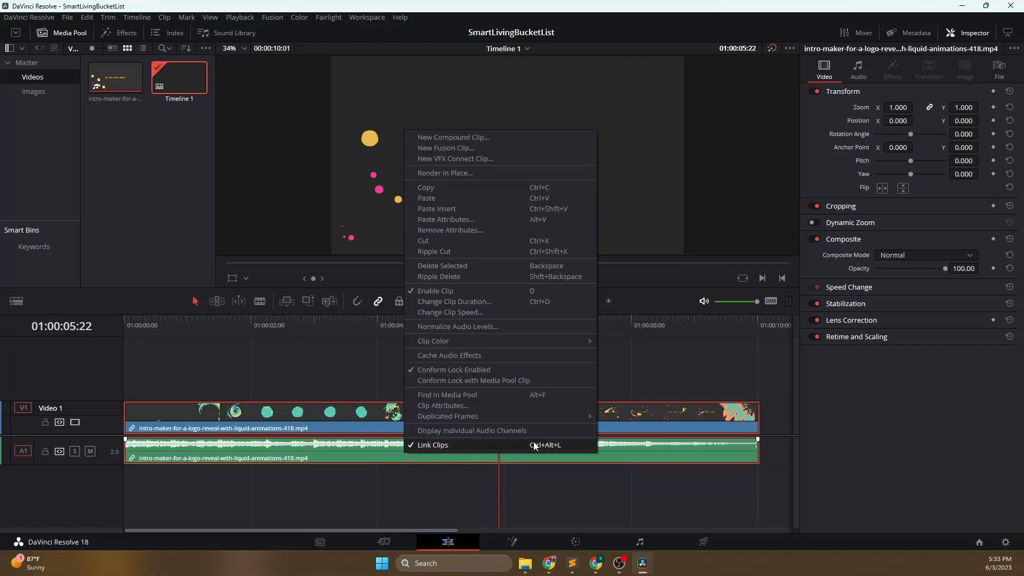
pyautogui.click(452, 447)
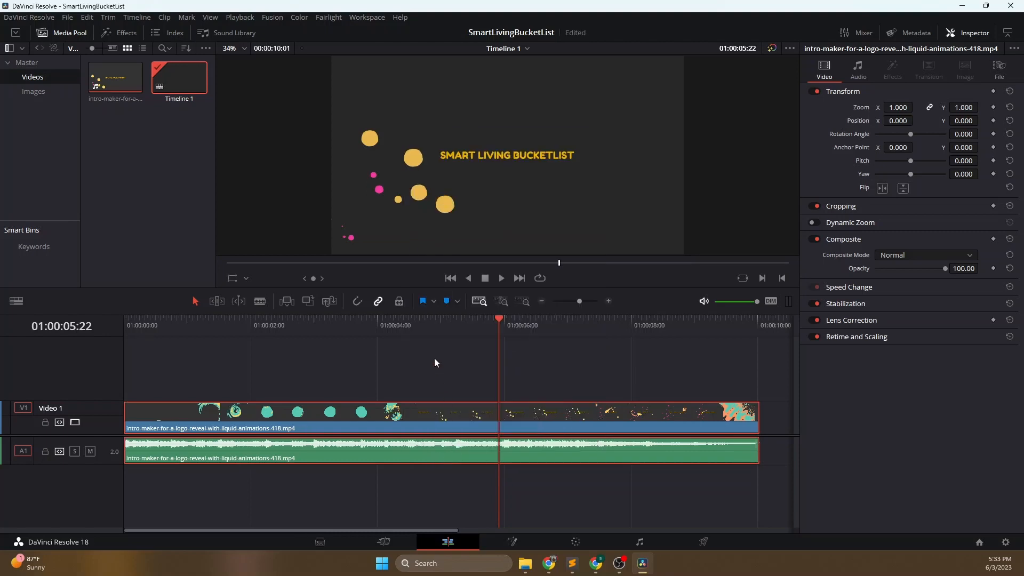
pyautogui.click(434, 357)
# - Select the video and audio separately and try shifting the audio later than the video, then undo the shift and the unlinking
pyautogui.click(439, 450)
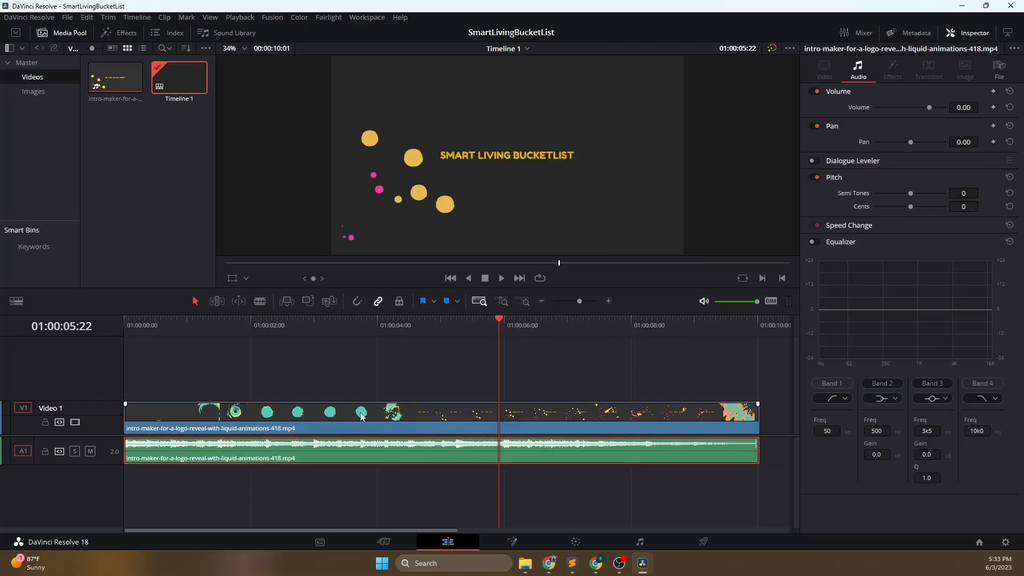
pyautogui.click(373, 416)
pyautogui.click(385, 454)
pyautogui.click(381, 421)
pyautogui.moveTo(385, 456); pyautogui.dragTo(336, 457)
pyautogui.doubleClick(482, 415)
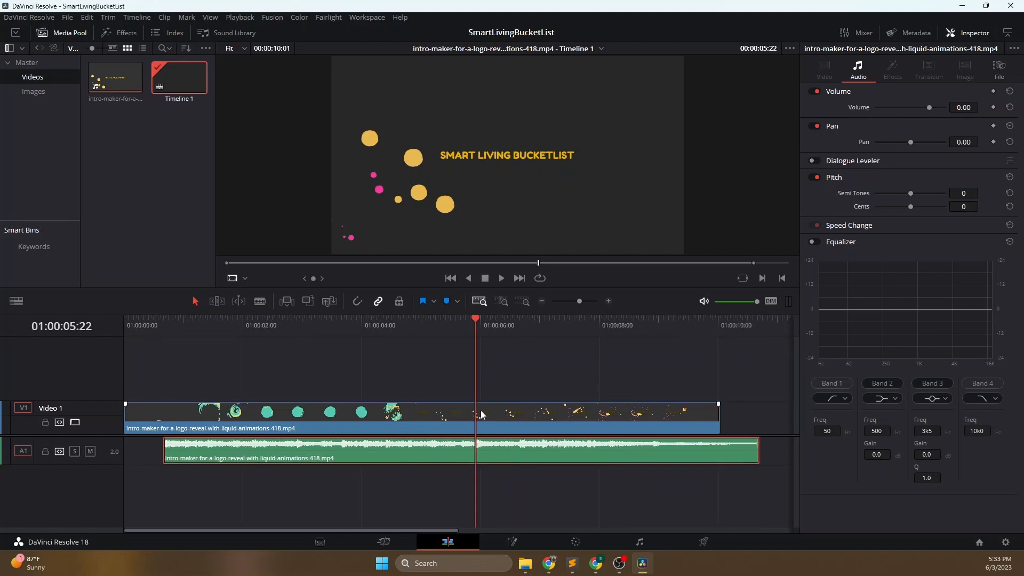
pyautogui.click(479, 416)
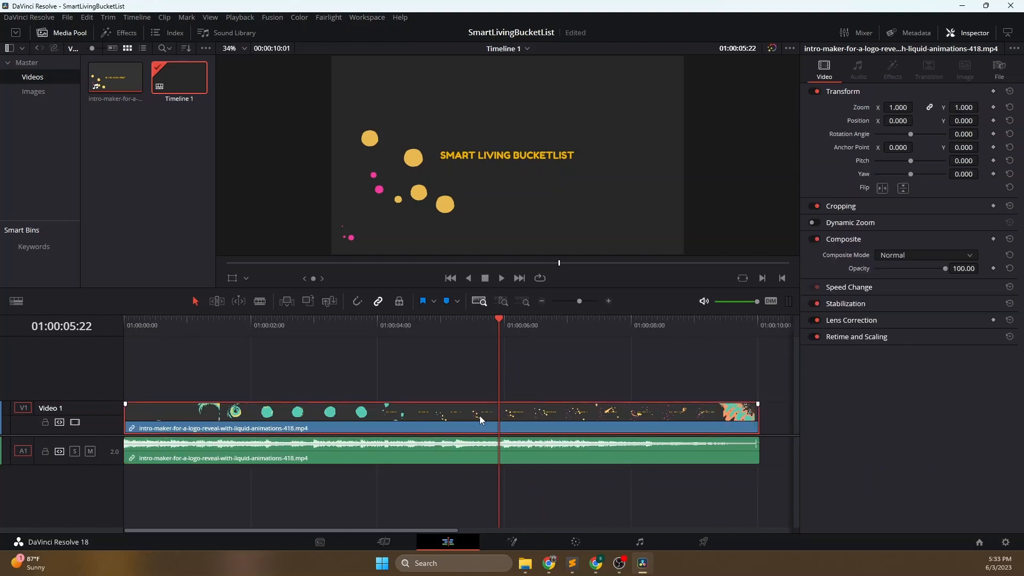
# - Unlink the intro clip's video and audio again and relink them as one clip
pyautogui.hotkey('ctrl', 'alt', 'l')
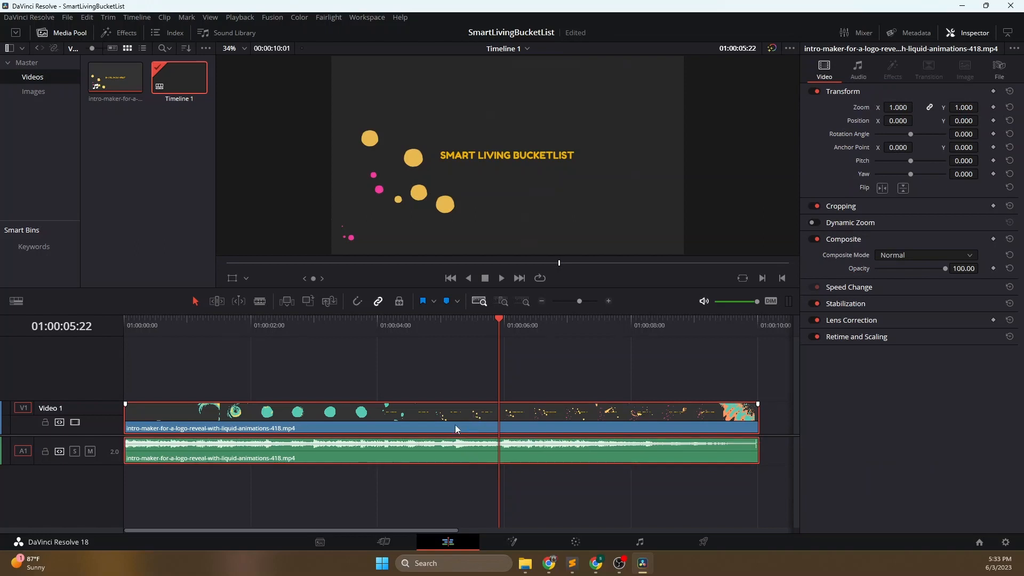
pyautogui.rightClick(455, 427)
pyautogui.click(482, 416)
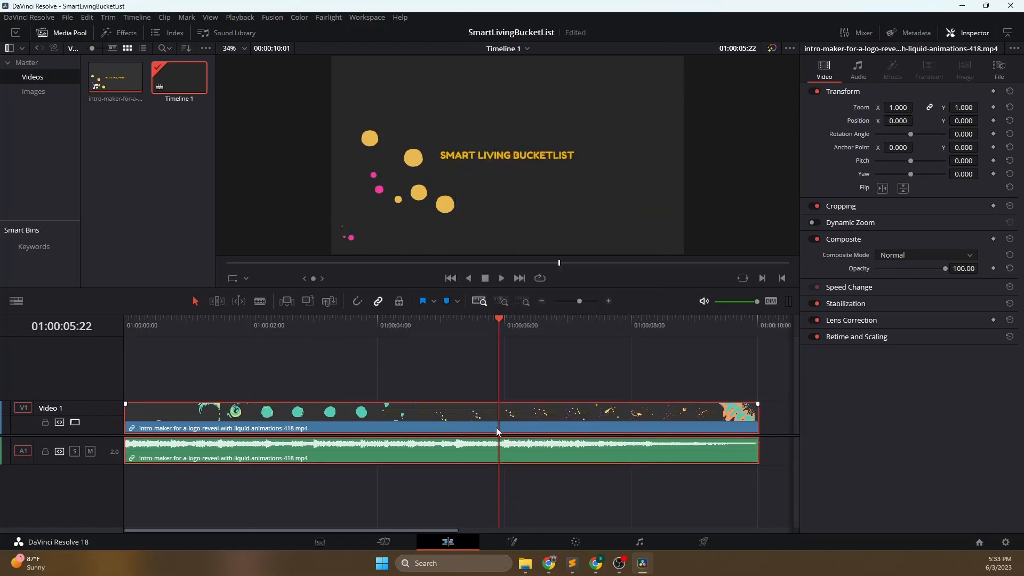
pyautogui.click(548, 372)
pyautogui.click(499, 439)
pyautogui.click(444, 367)
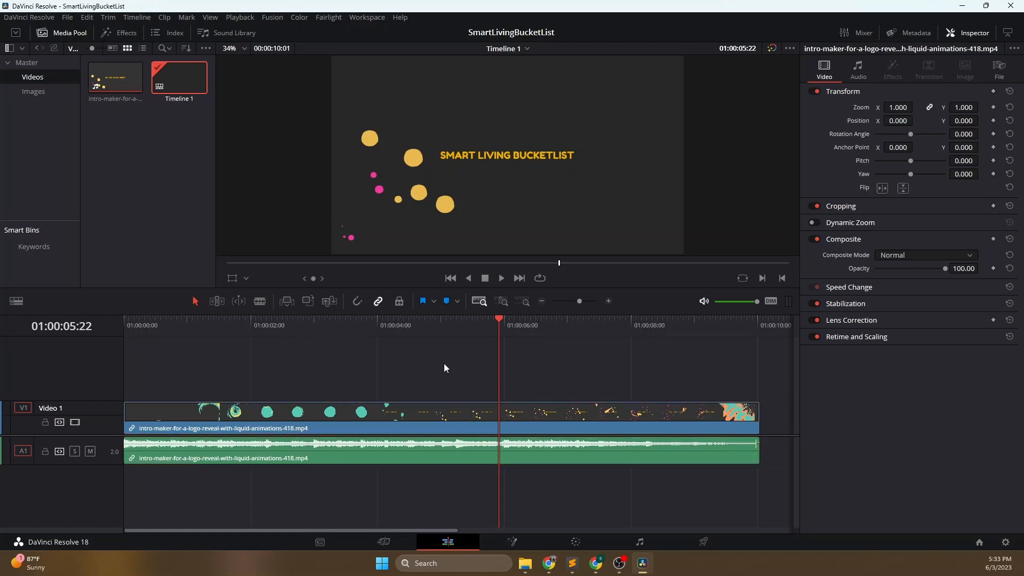
# - Split the linked intro clip's video and audio at the playhead position 01:00:05:22
pyautogui.click(460, 416)
pyautogui.click(441, 380)
pyautogui.click(434, 414)
pyautogui.click(488, 357)
pyautogui.hotkey('ctrl', 'b')
pyautogui.hotkey('ctrl', 'b')
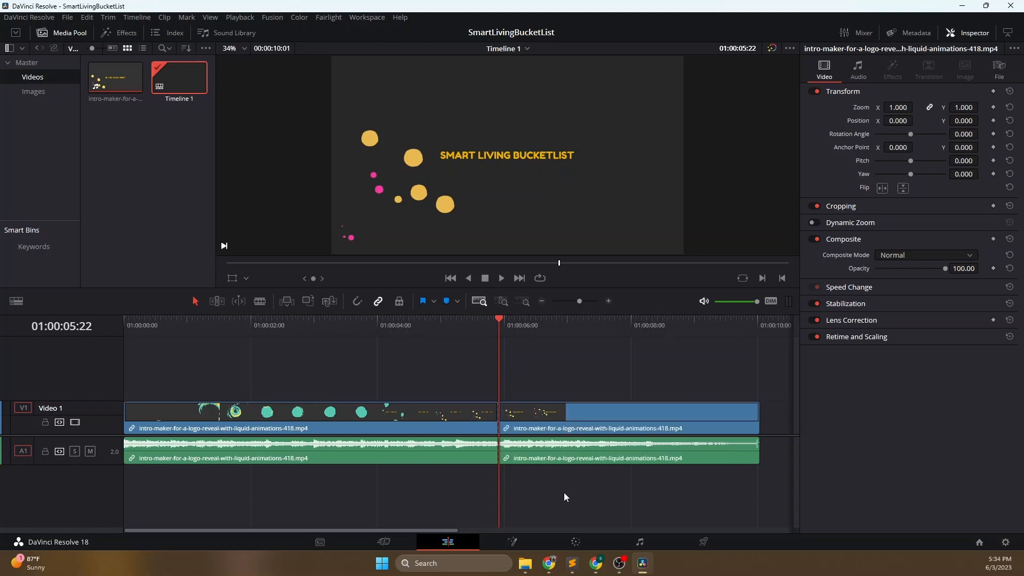
# - Undo the split of the intro clip, then unlink its audio from its video
pyautogui.click(525, 323)
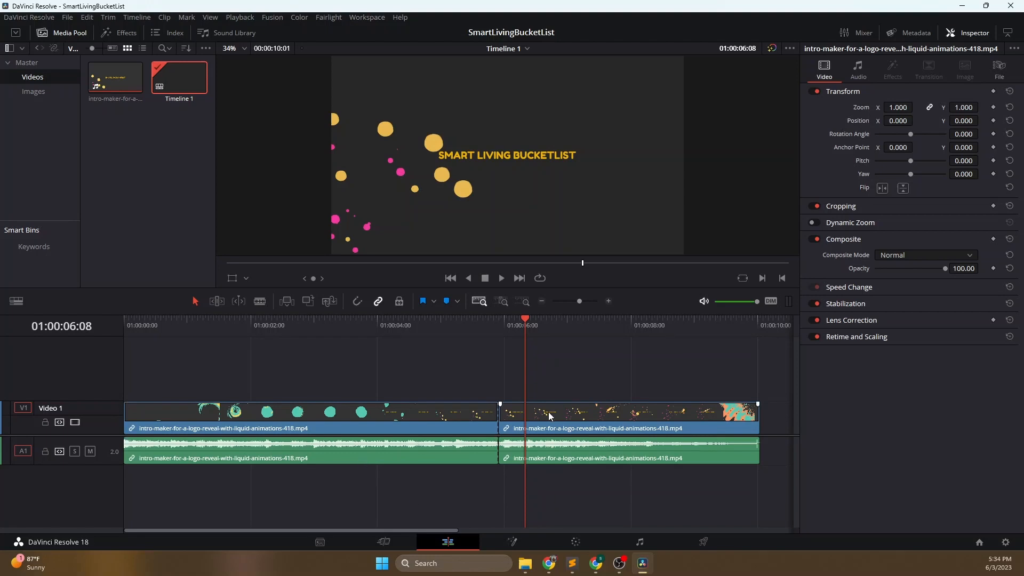
pyautogui.hotkey('ctrl', 'z')
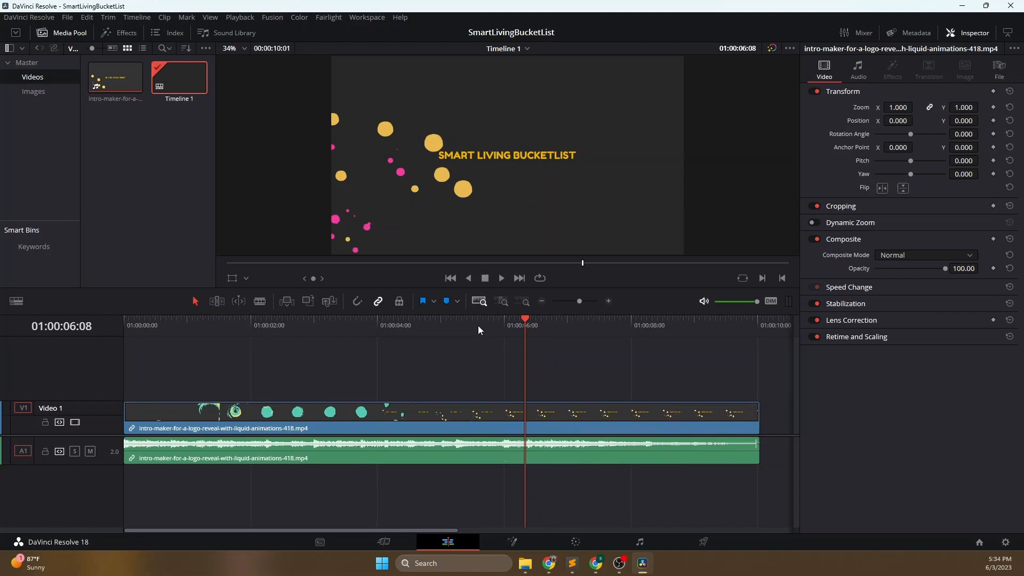
pyautogui.click(484, 416)
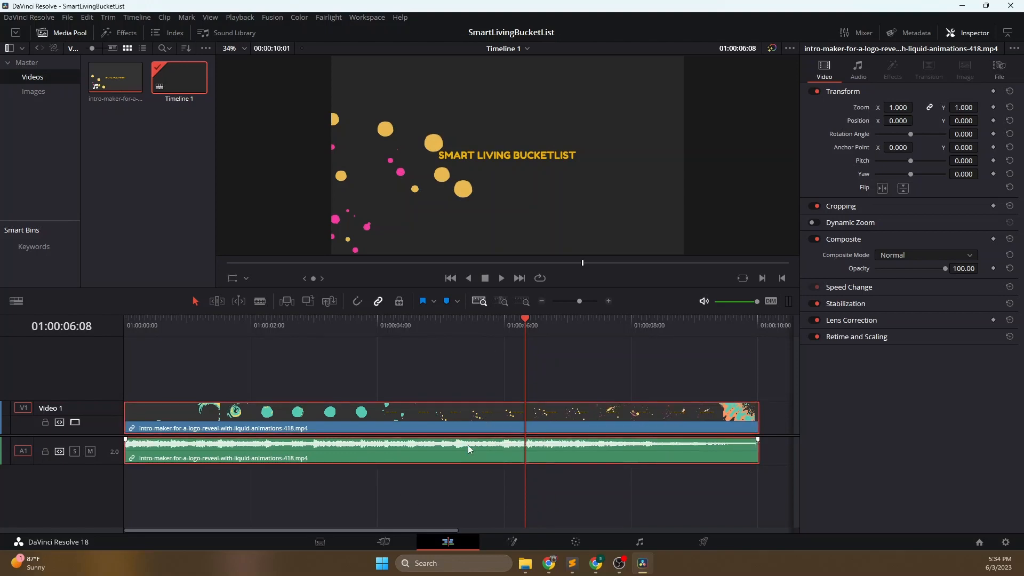
pyautogui.rightClick(468, 445)
pyautogui.click(489, 437)
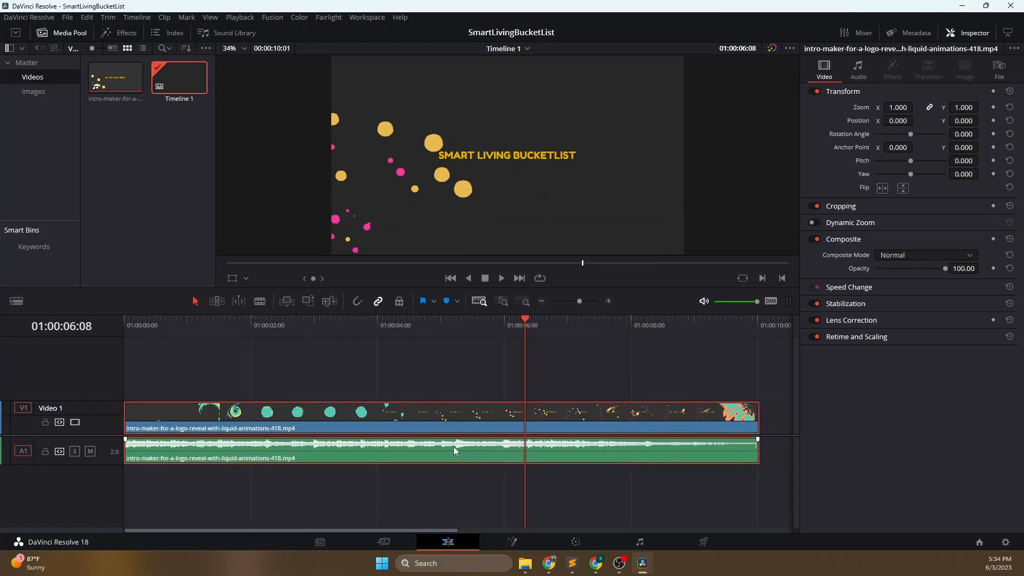
# - Play the timeline from 01:00:03:16, stop at 01:00:05:21 and split only the intro clip's audio there
pyautogui.click(355, 321)
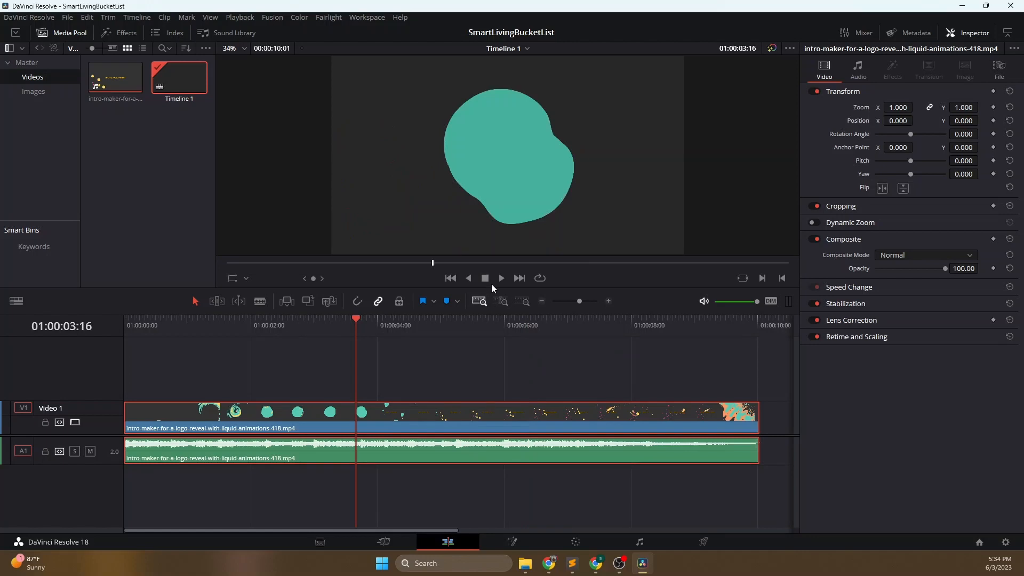
pyautogui.click(502, 278)
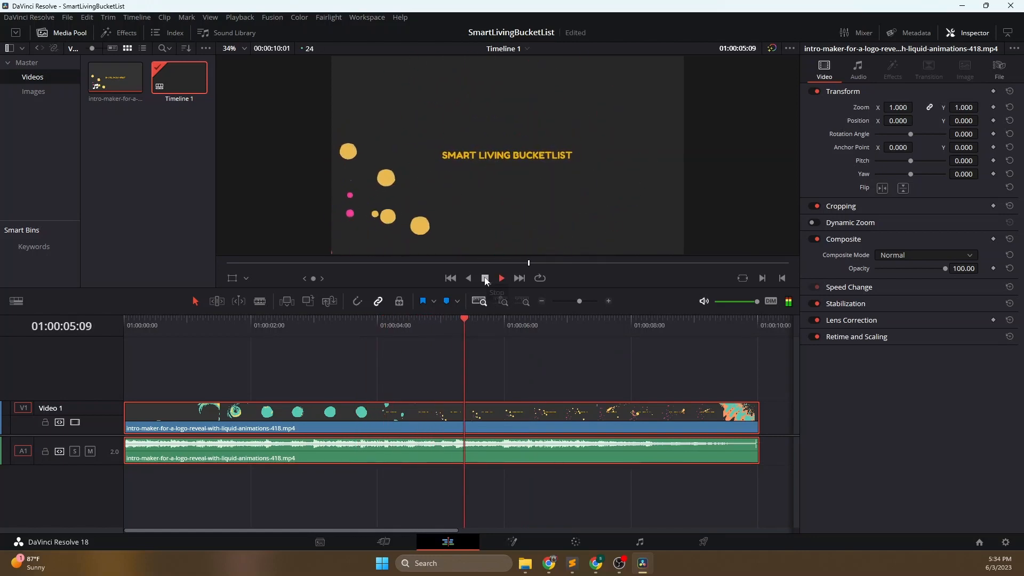
pyautogui.click(485, 278)
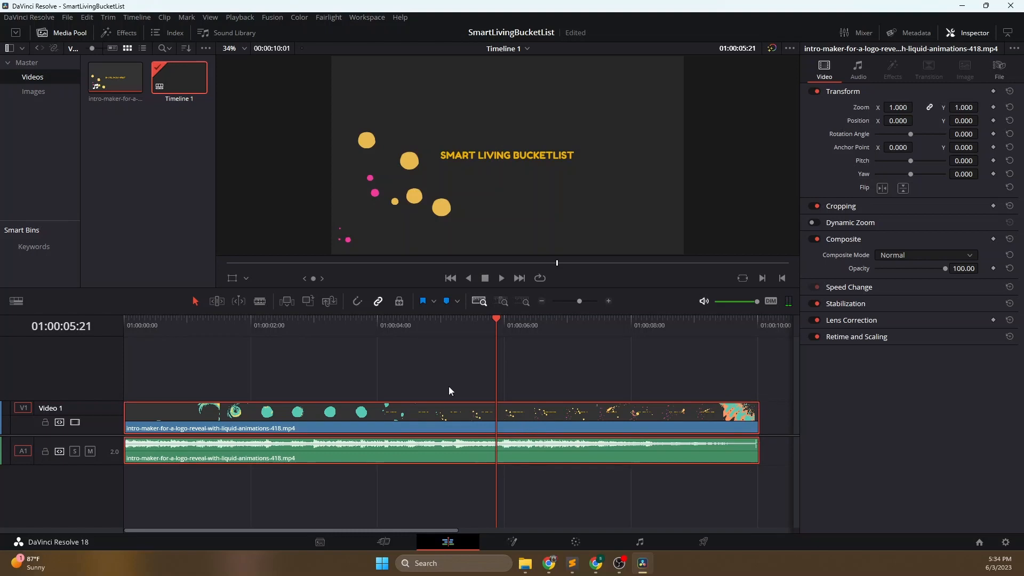
pyautogui.click(462, 453)
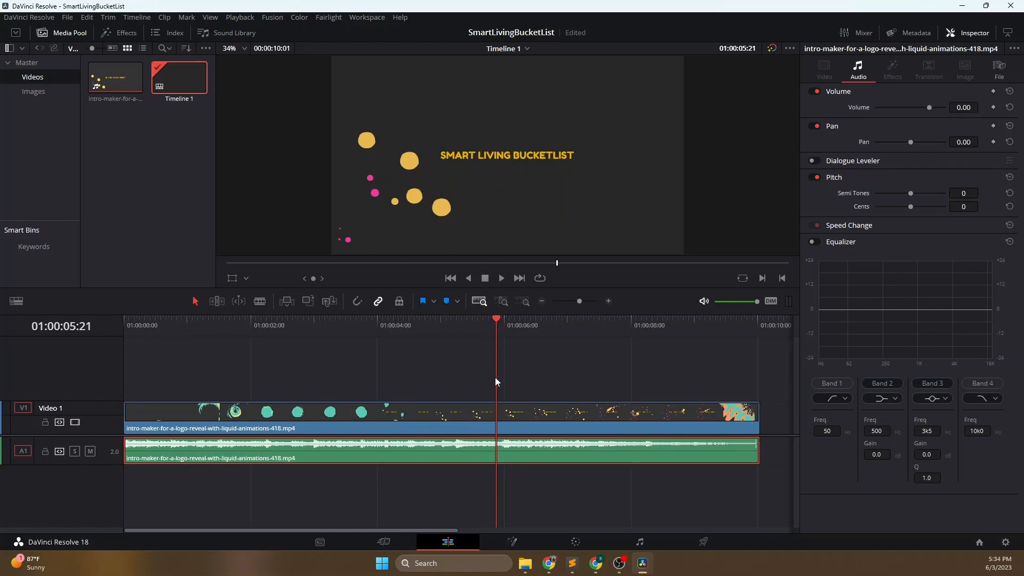
pyautogui.hotkey('ctrl', 'b')
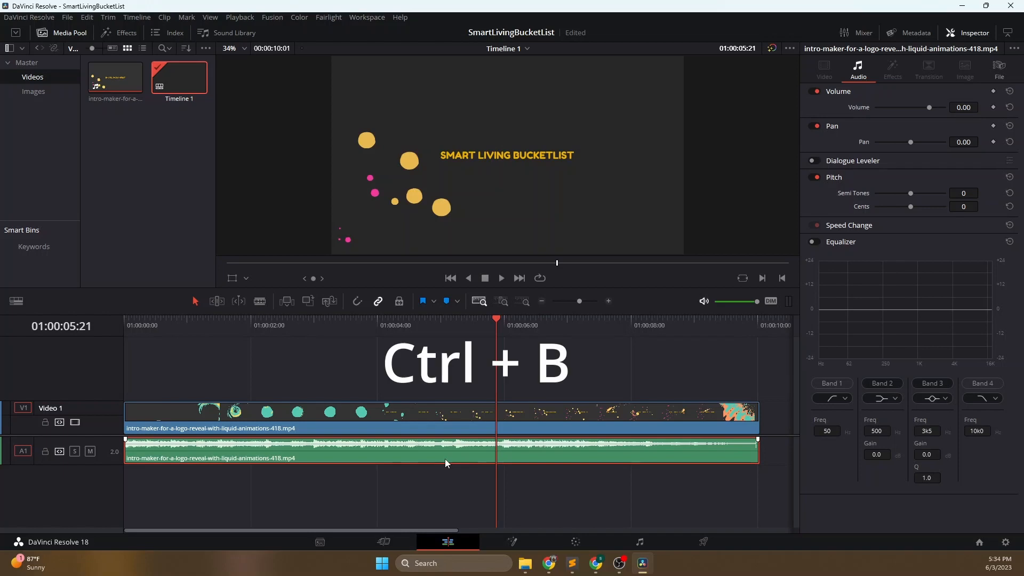
pyautogui.hotkey('ctrl', 'b')
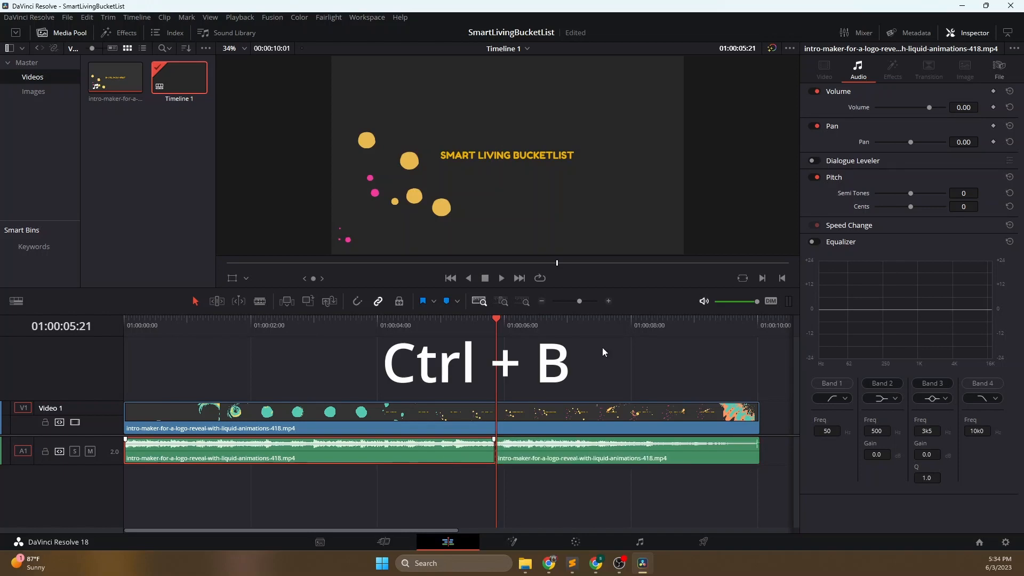
# - Paste a copy of the first audio segment at 01:00:06:17 and move it directly against the first segment's end, replacing the leftover audio
pyautogui.click(550, 322)
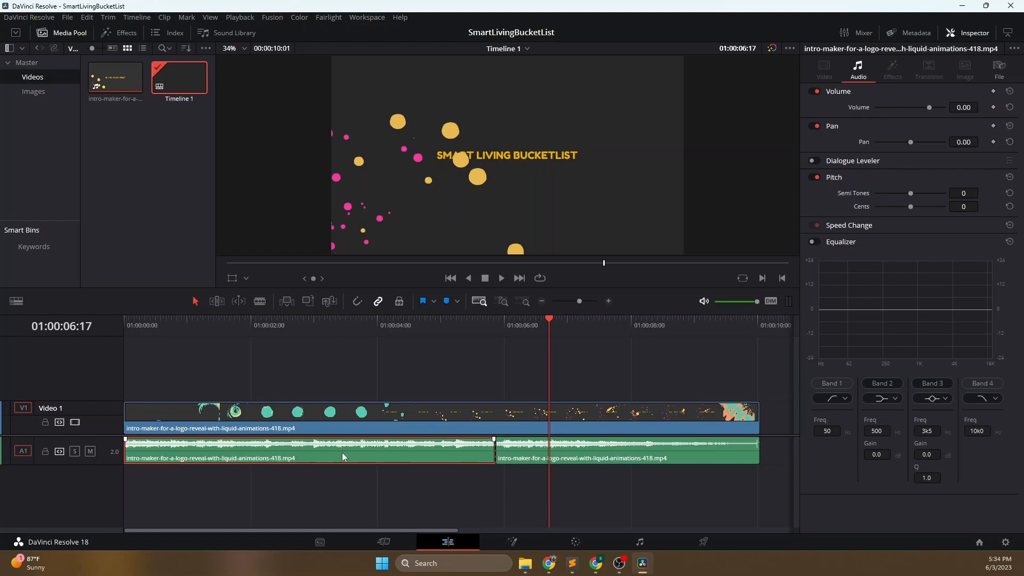
pyautogui.click(641, 453)
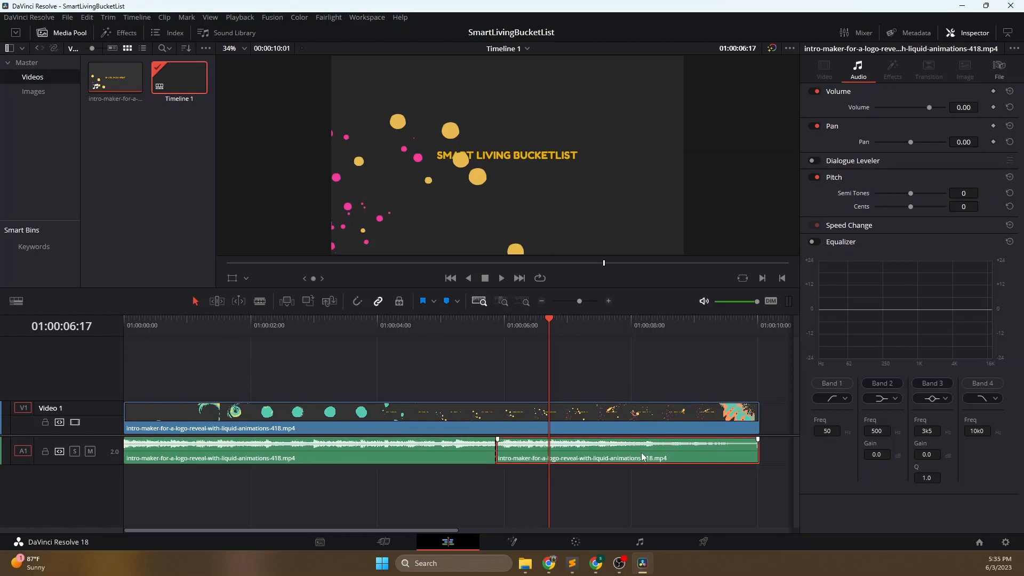
pyautogui.hotkey('ctrl', 'v')
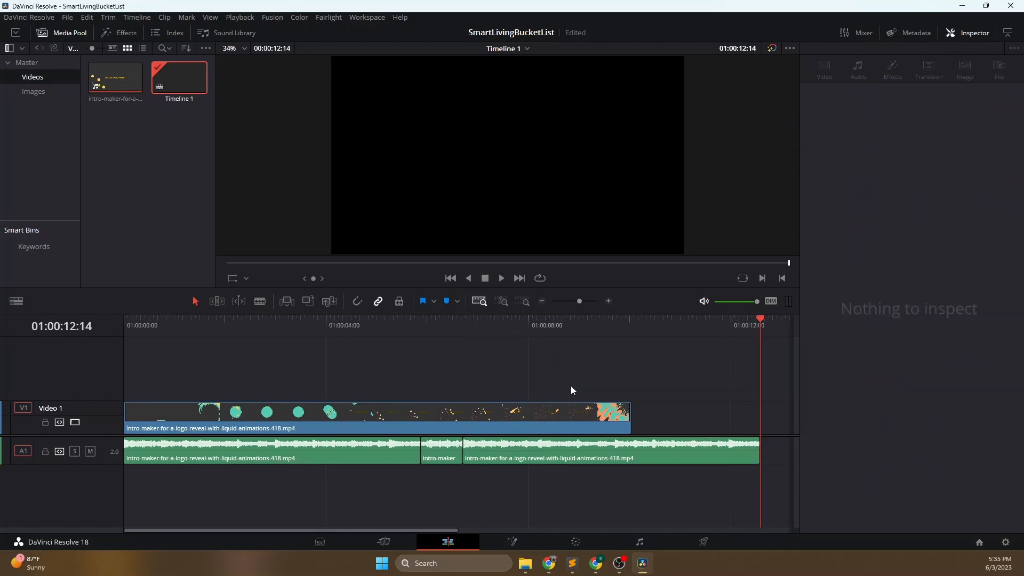
pyautogui.click(564, 451)
pyautogui.moveTo(564, 451); pyautogui.dragTo(519, 451)
pyautogui.click(569, 383)
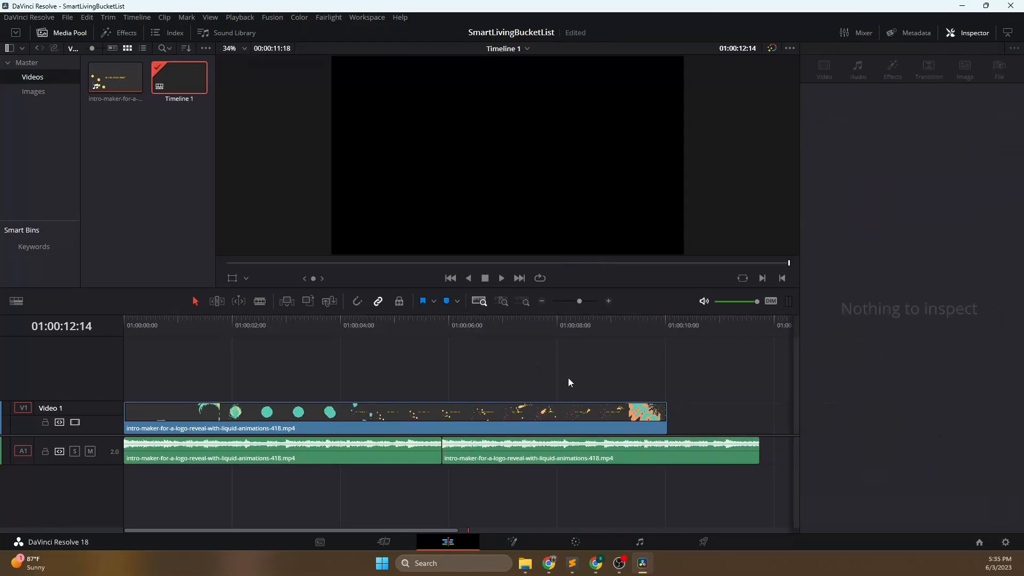
# - Play the timeline from 01:00:00:18 and again from 01:00:05:06 to check how the repeated audio joins
pyautogui.click(758, 527)
pyautogui.click(163, 338)
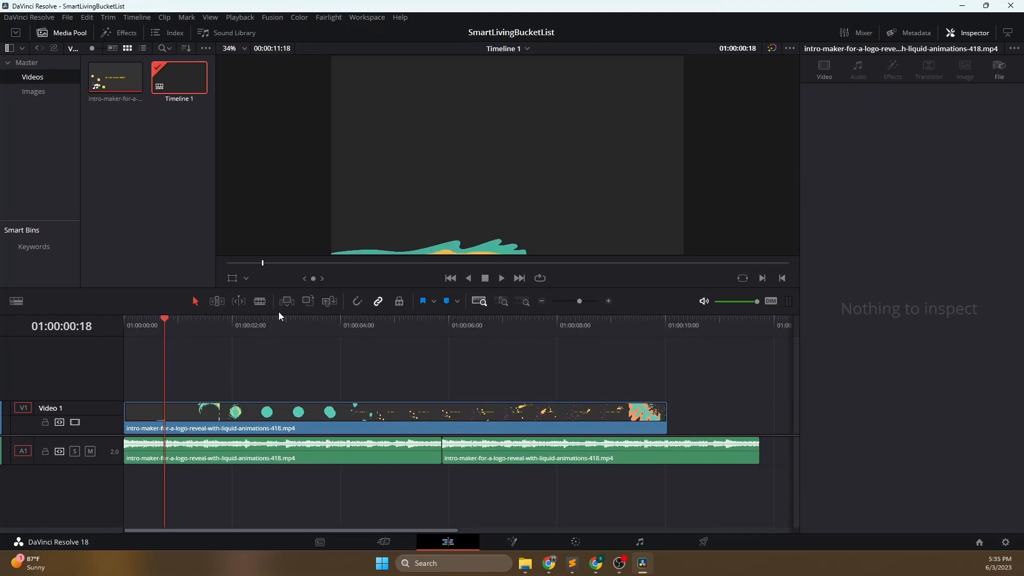
pyautogui.click(507, 279)
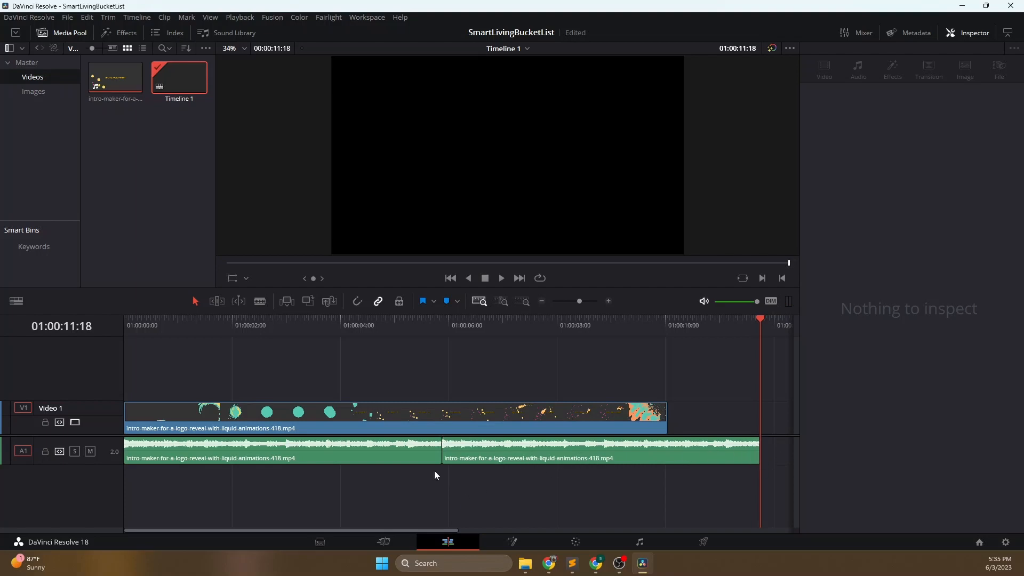
pyautogui.click(429, 446)
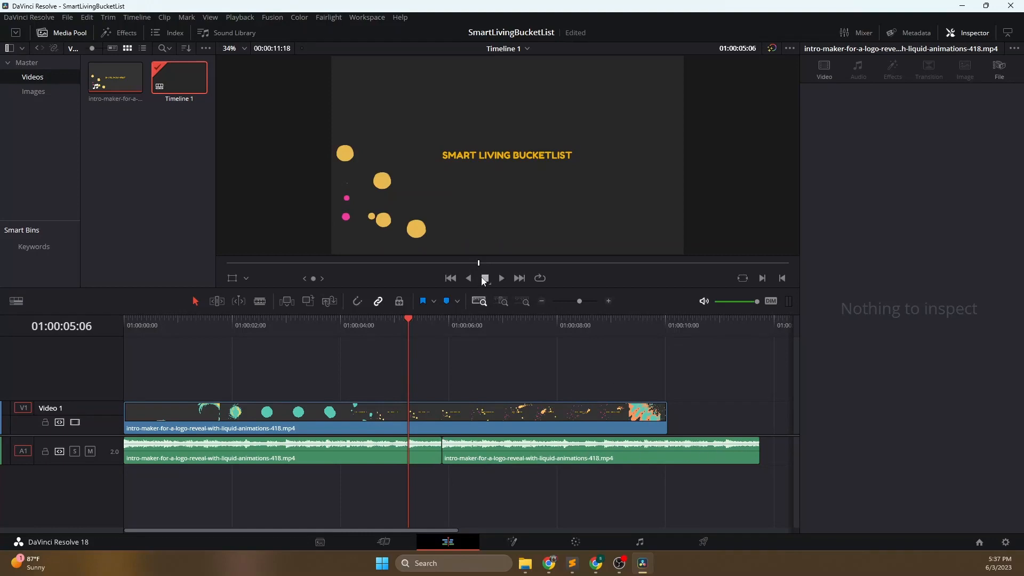
pyautogui.click(504, 277)
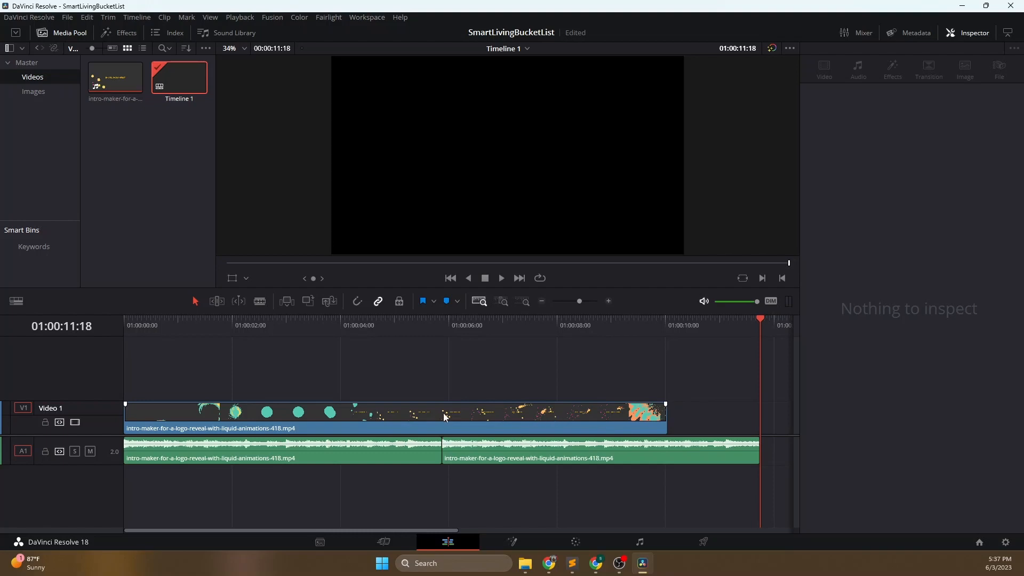
# - Place the playhead on the intro video's title frame at 01:00:04:14 and grab a still of it in the Color page
pyautogui.click(446, 427)
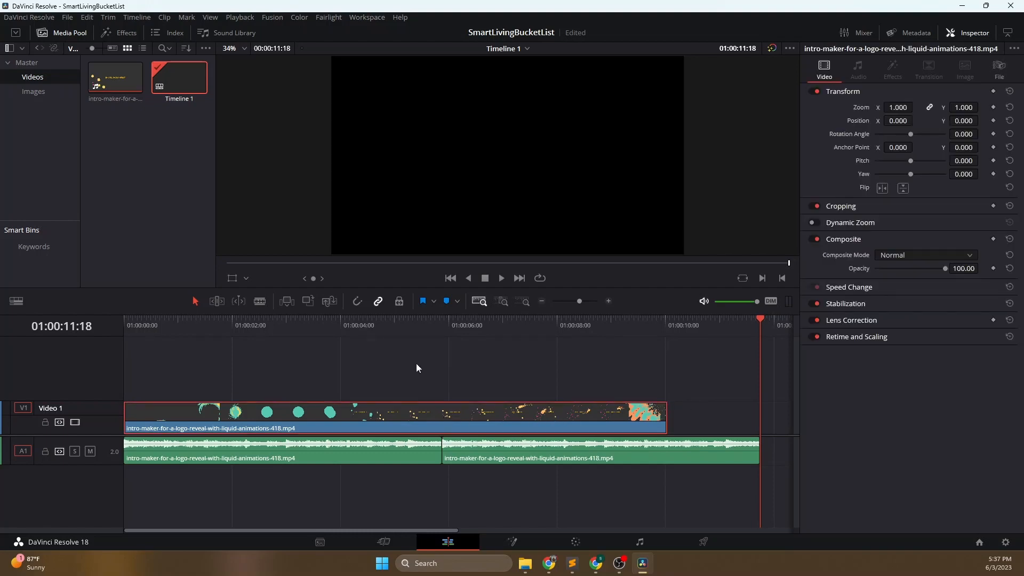
pyautogui.click(370, 319)
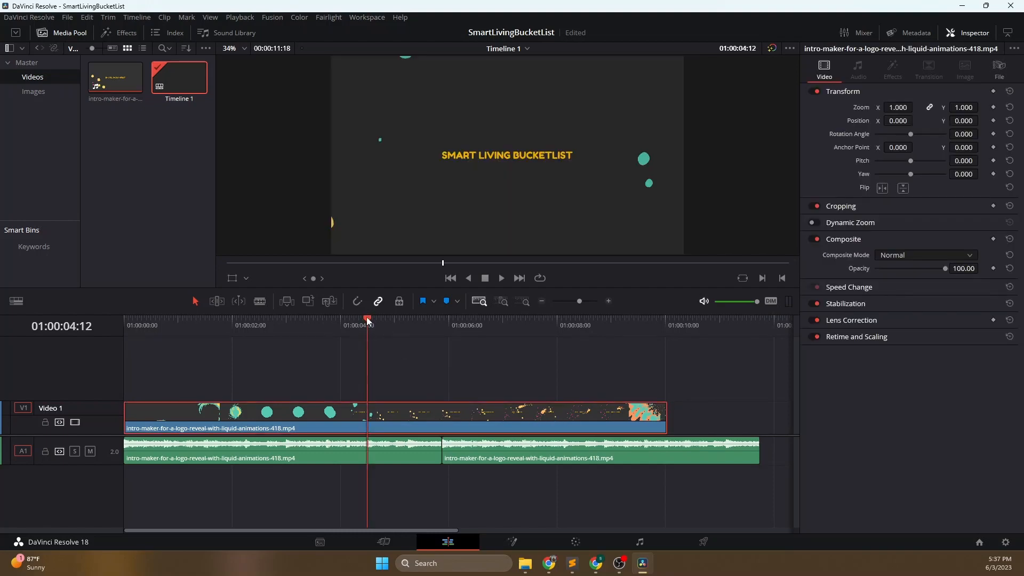
pyautogui.click(340, 319)
pyautogui.moveTo(316, 318); pyautogui.dragTo(373, 321)
pyautogui.click(361, 320)
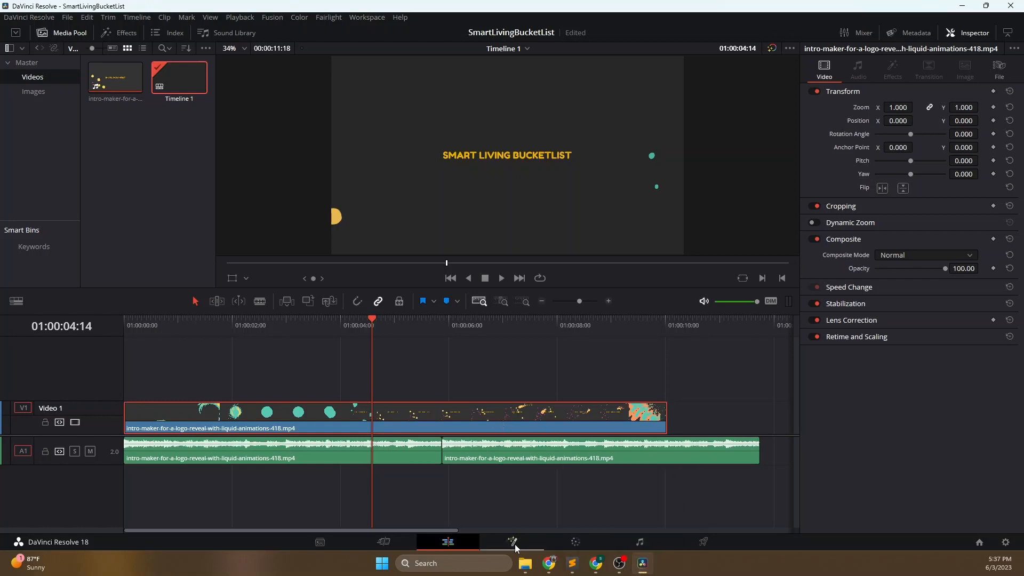
pyautogui.click(576, 542)
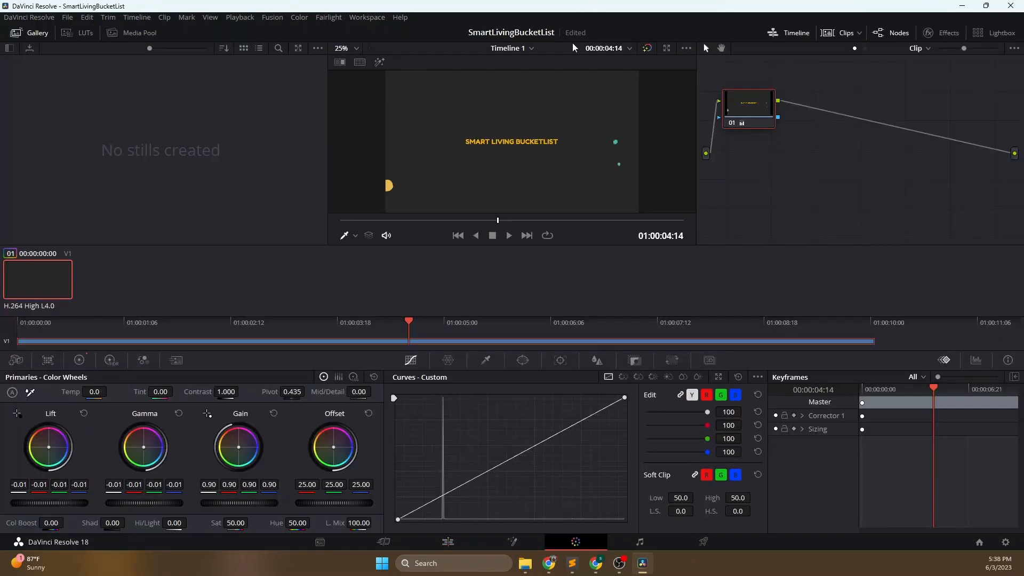
pyautogui.rightClick(486, 134)
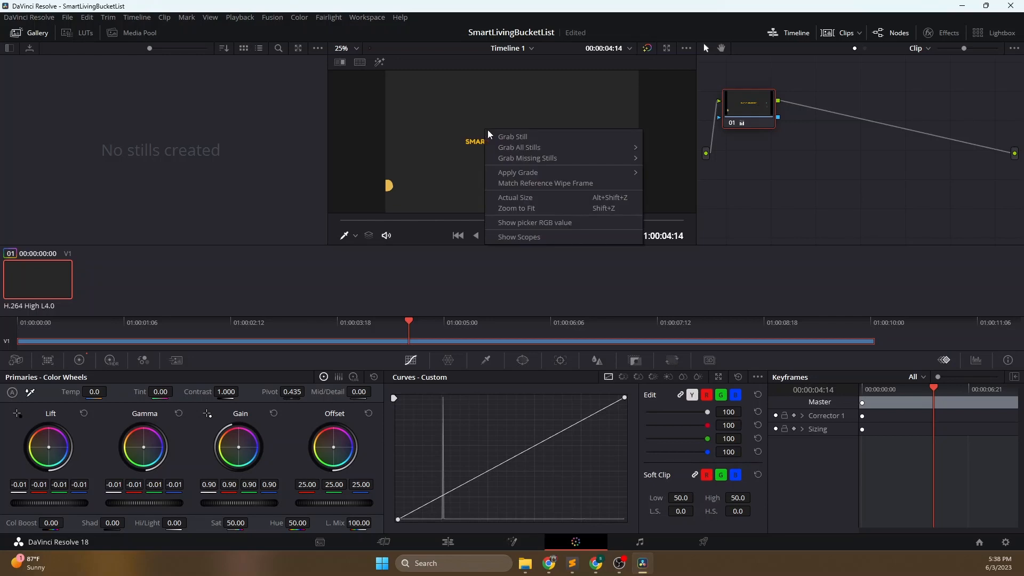
pyautogui.click(519, 138)
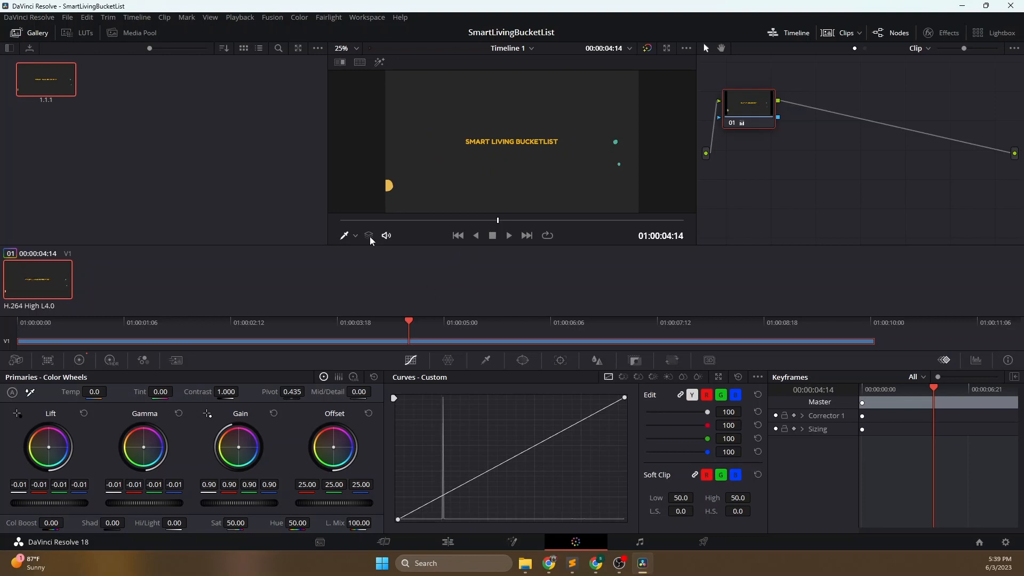
# - Export the grabbed still as a JPEG file named title.jpg into the SmartLivingBucketlist folder
pyautogui.rightClick(47, 85)
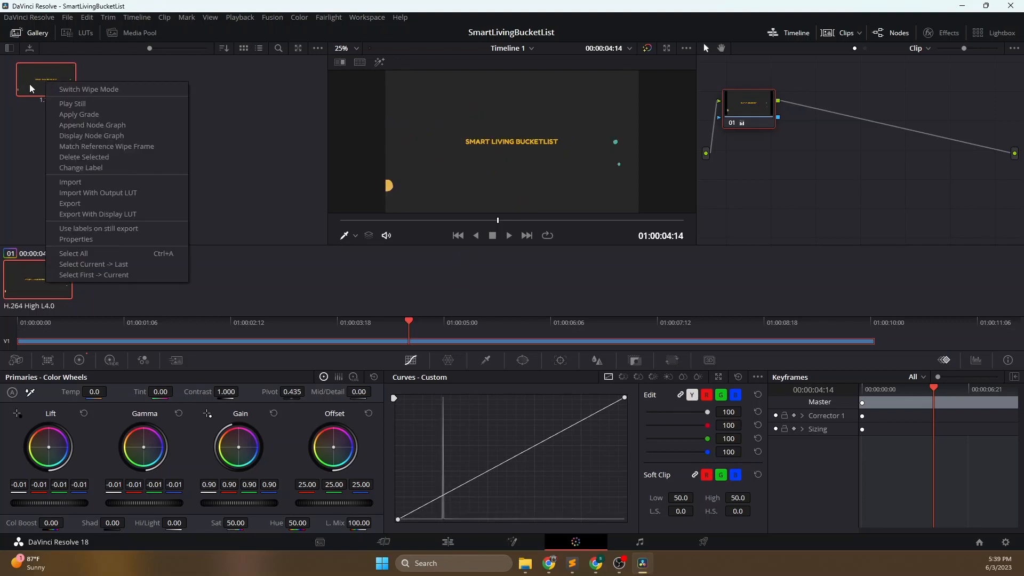
pyautogui.click(85, 203)
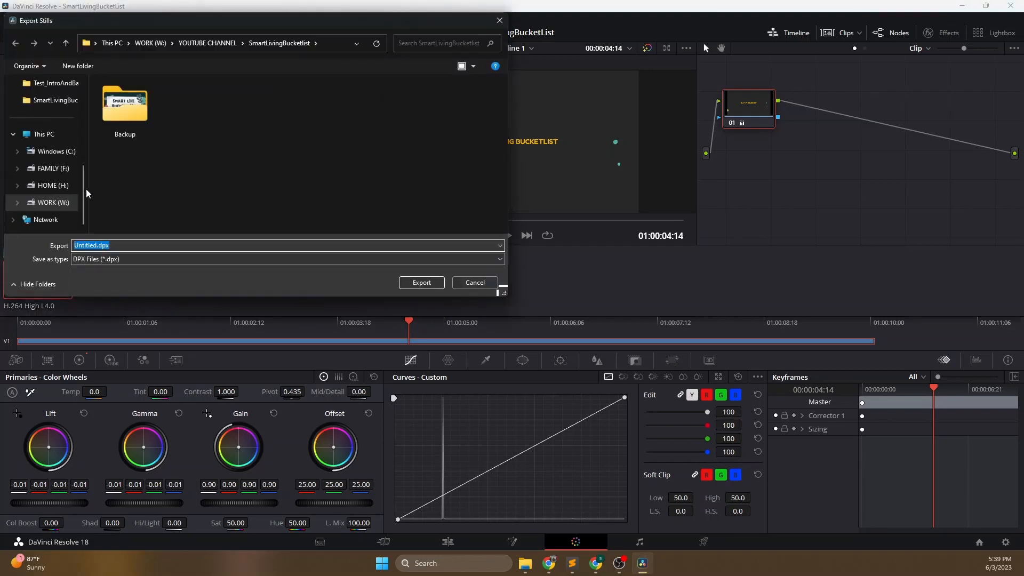
pyautogui.click(51, 100)
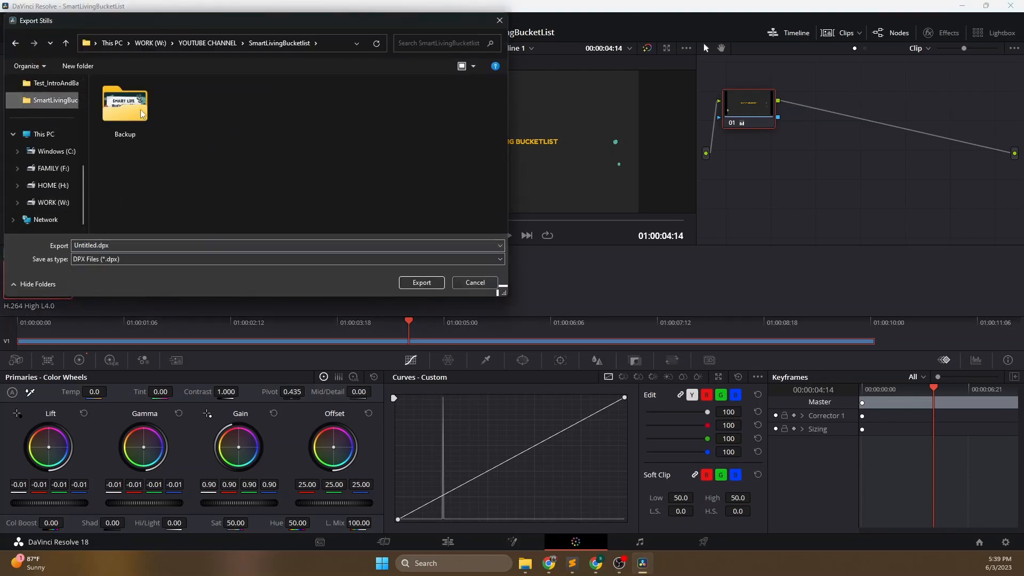
pyautogui.click(165, 259)
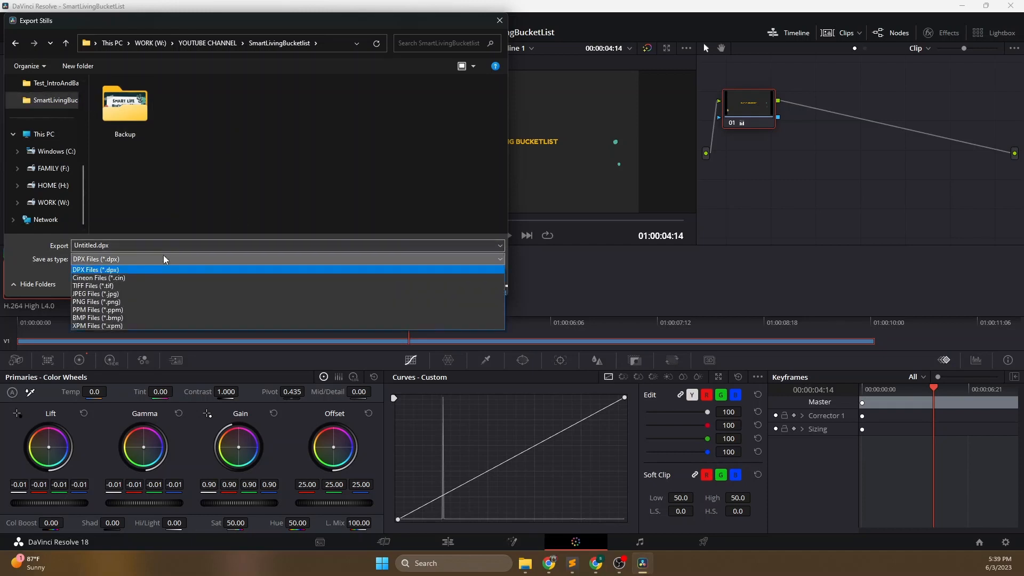
pyautogui.click(138, 294)
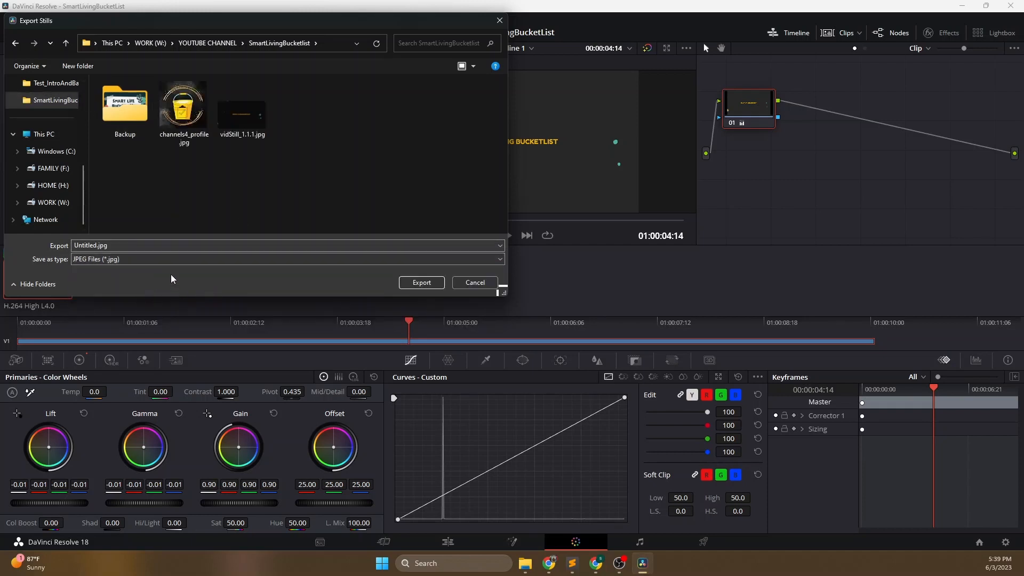
pyautogui.click(89, 243)
pyautogui.click(97, 245)
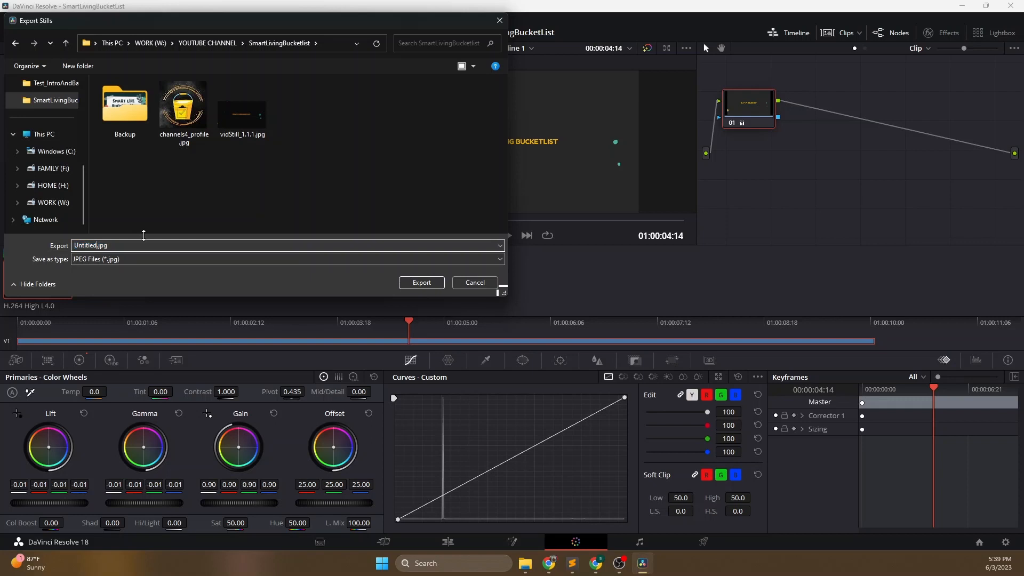
pyautogui.press('BackSpace')
pyautogui.press('BackSpace')
pyautogui.press('BackSpace')
pyautogui.press('BackSpace')
pyautogui.press('BackSpace')
pyautogui.press('BackSpace')
pyautogui.press('BackSpace')
pyautogui.press('BackSpace')
pyautogui.write('title')
pyautogui.click(421, 282)
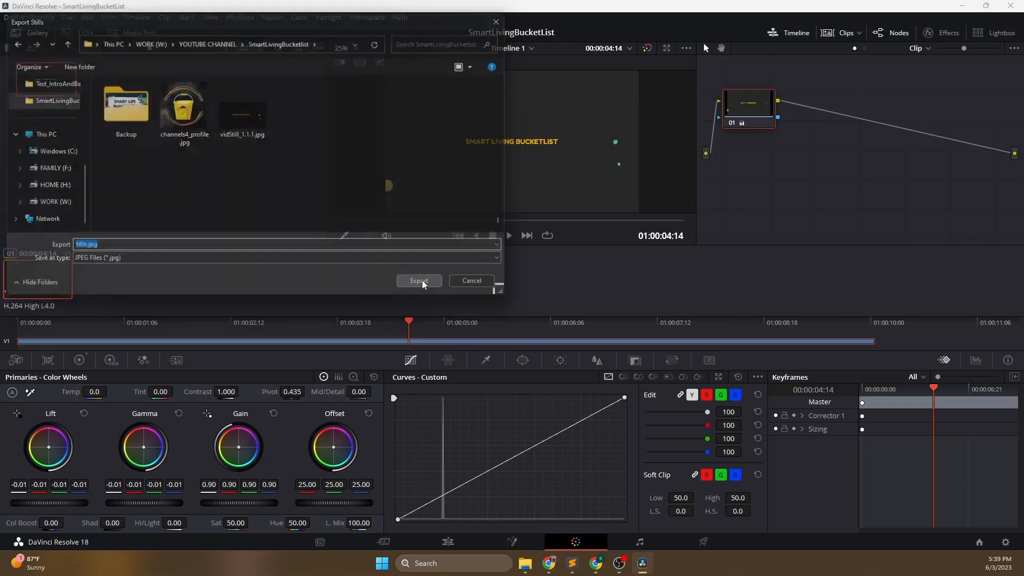
# - Return to the Edit page, import title_1.1.1.jpg into the Images bin and open the imported still
pyautogui.click(448, 542)
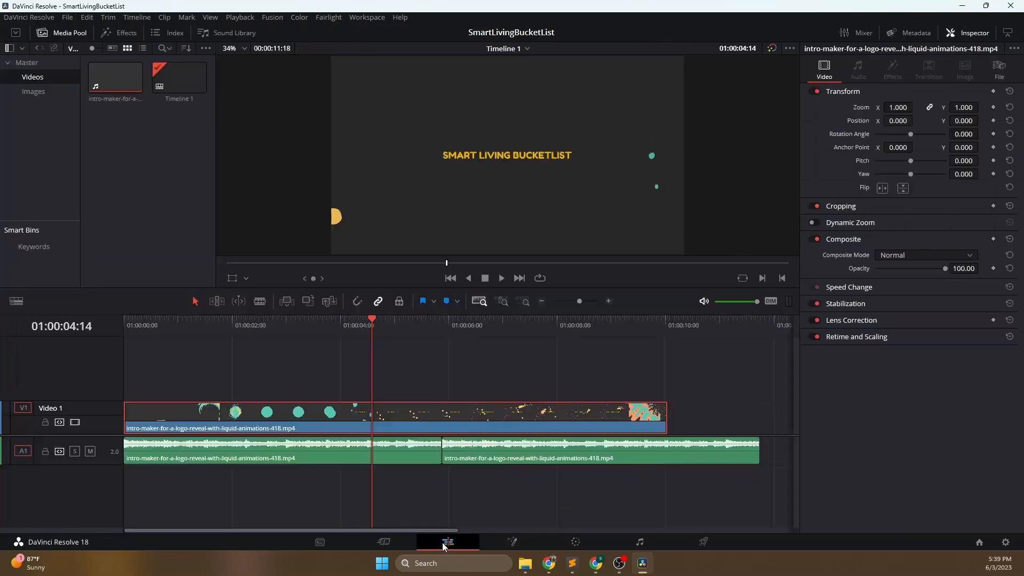
pyautogui.click(42, 94)
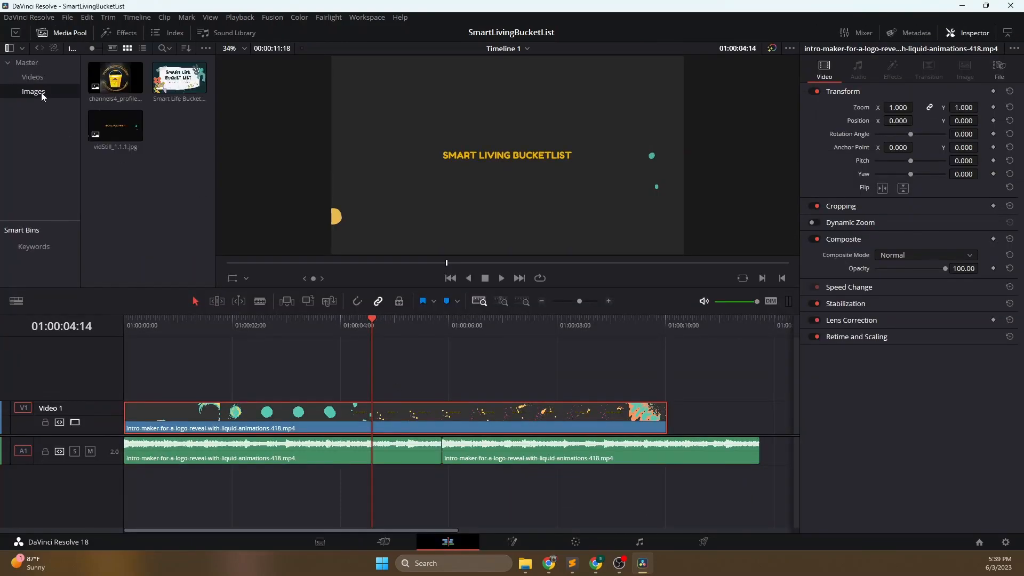
pyautogui.rightClick(42, 92)
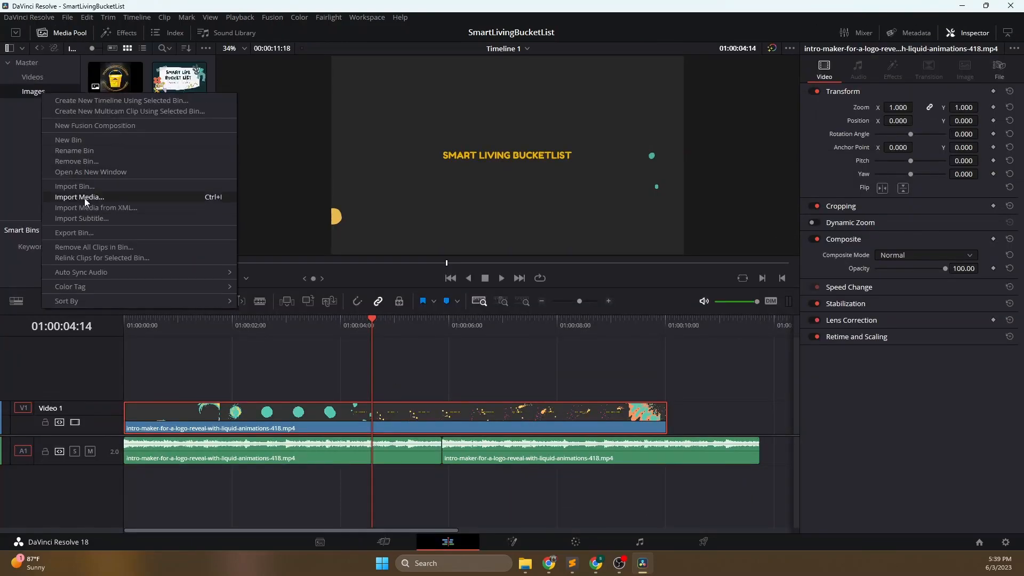
pyautogui.click(97, 197)
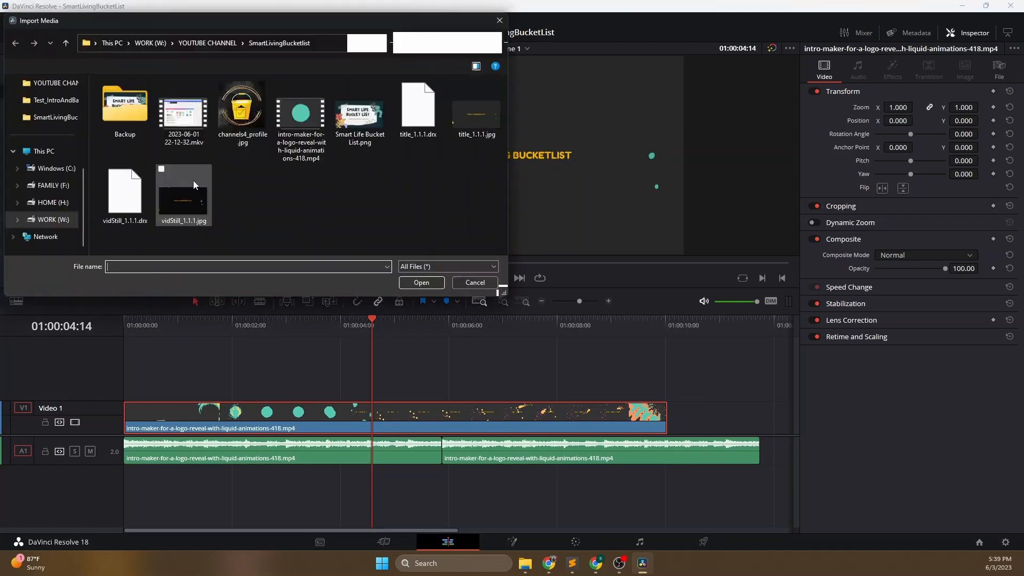
pyautogui.click(469, 128)
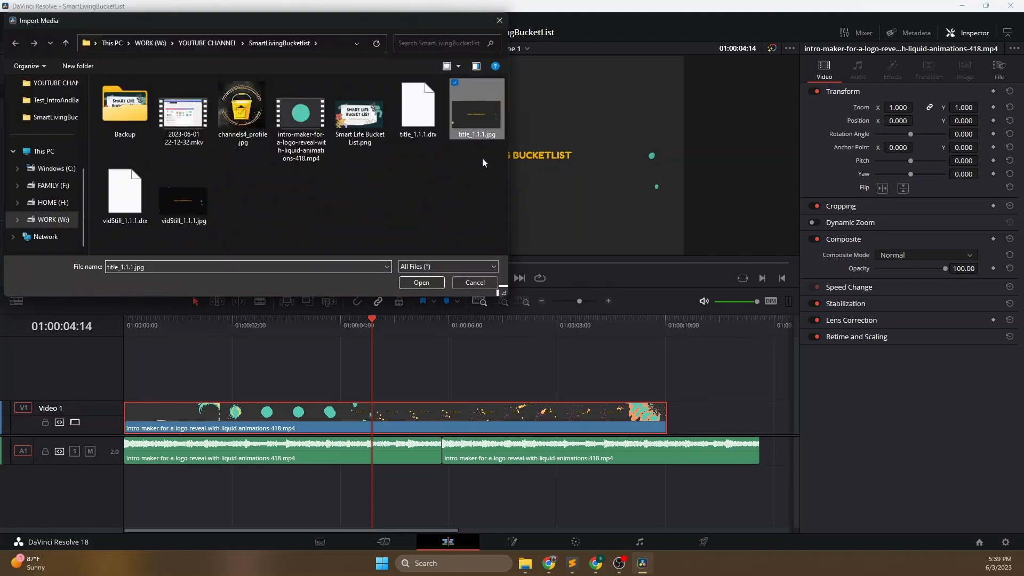
pyautogui.click(422, 282)
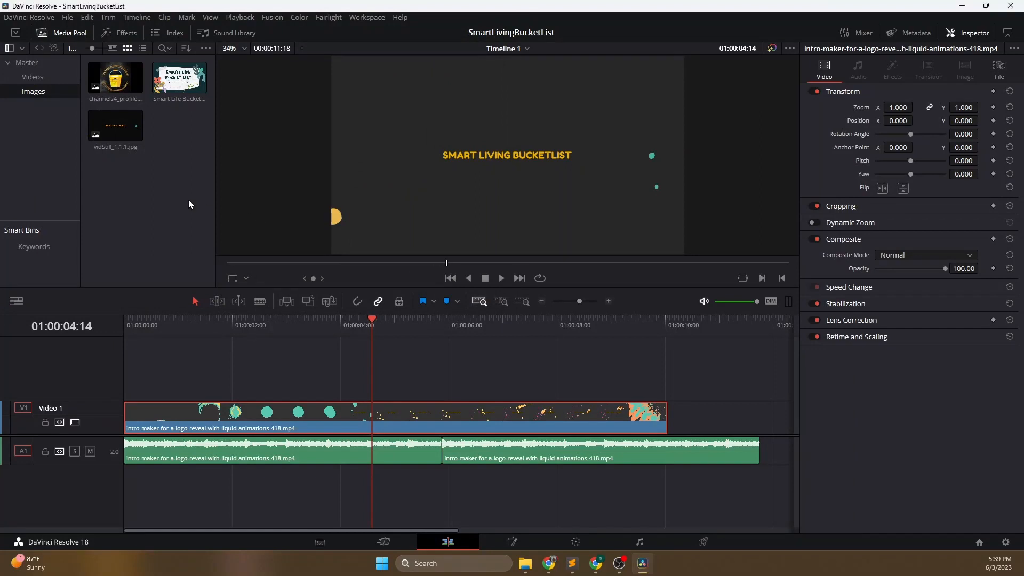
pyautogui.click(114, 123)
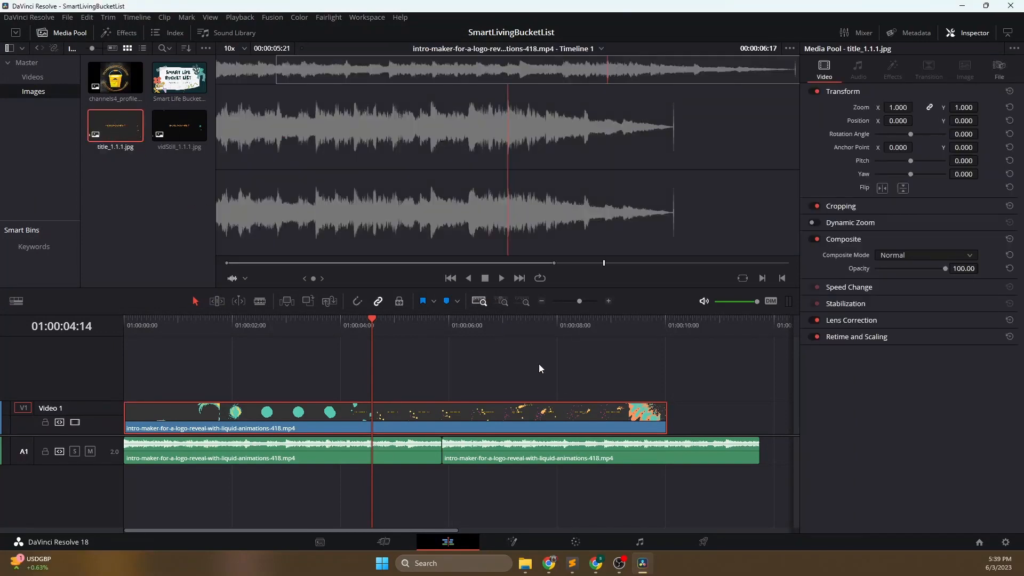
# - Split the intro video at 01:00:04:14 and place title_1.1.1.jpg on a new video track above, starting near the cut
pyautogui.click(365, 420)
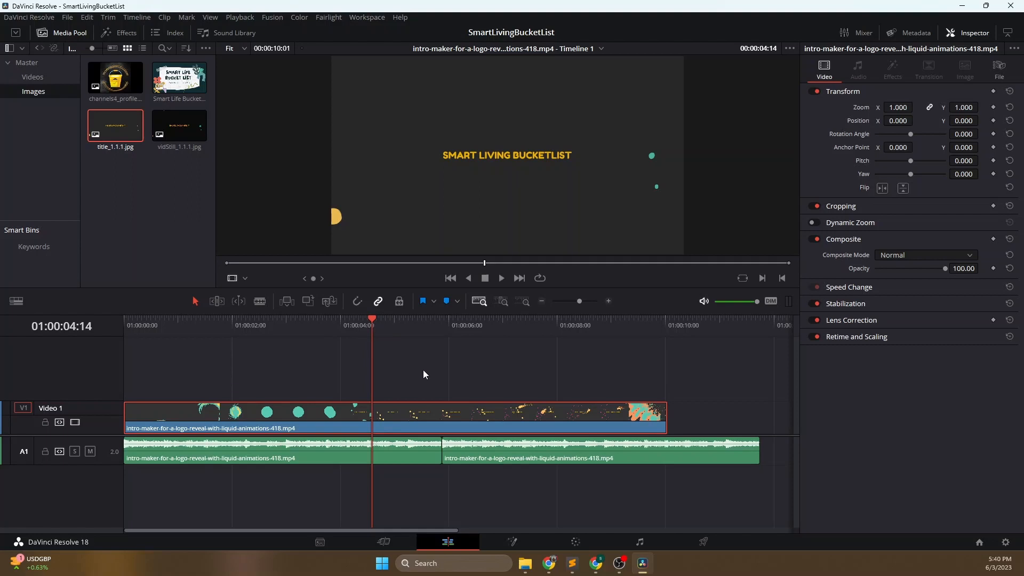
pyautogui.hotkey('ctrl', 'b')
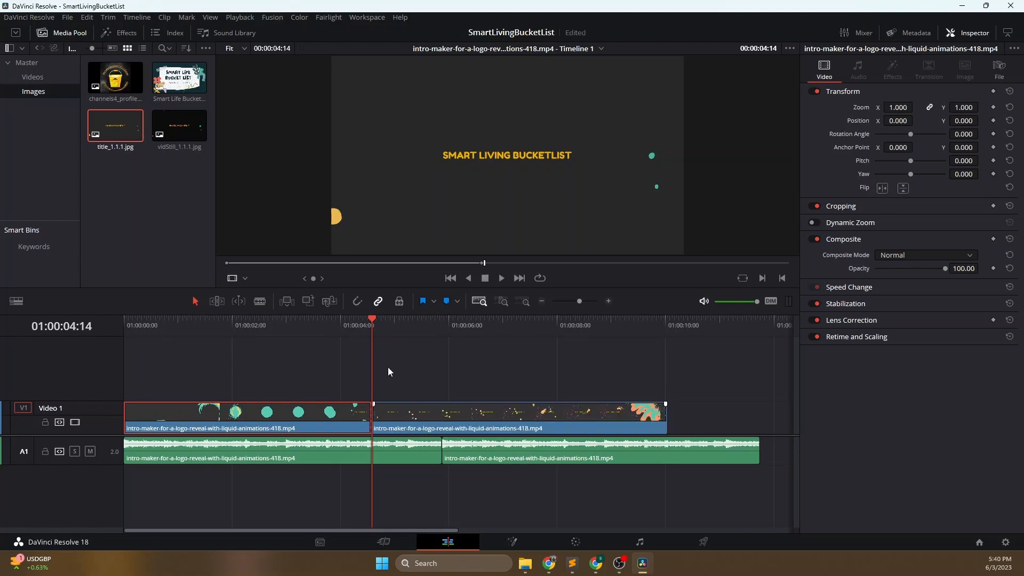
pyautogui.click(126, 126)
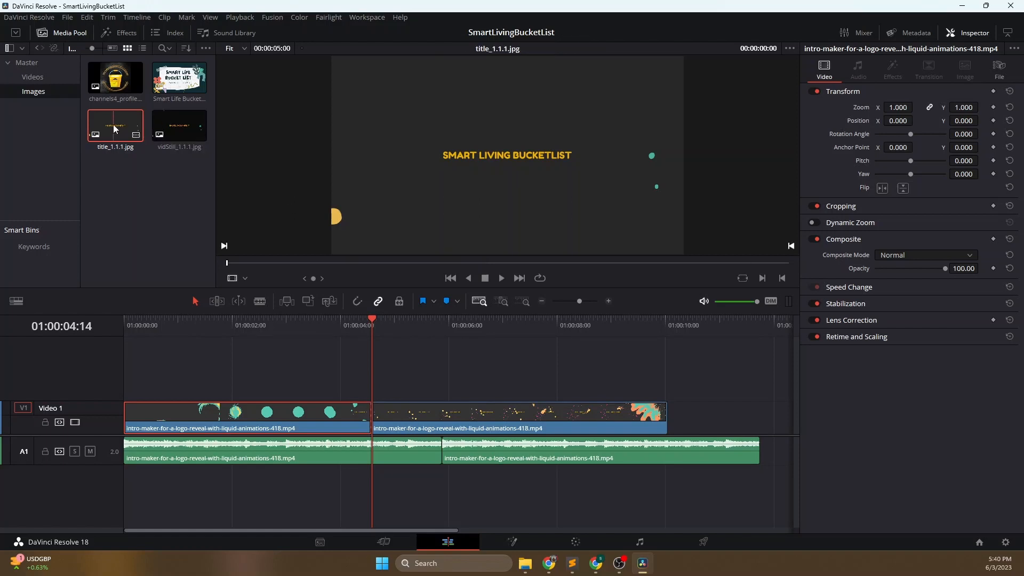
pyautogui.moveTo(114, 126); pyautogui.dragTo(366, 375)
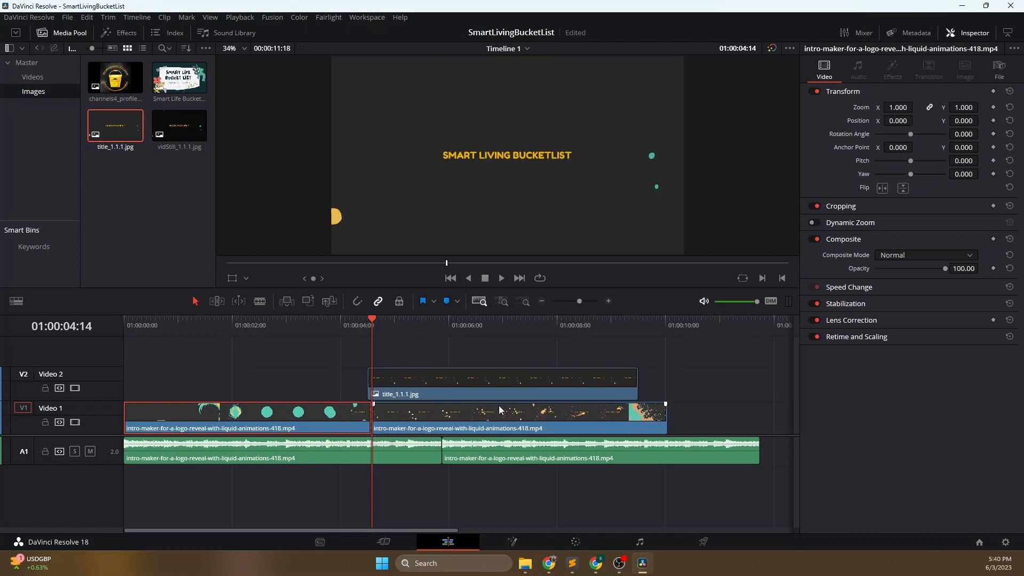
# - Move the second video segment past the title still, then trim the still and place it on Video 1 against the first segment
pyautogui.moveTo(476, 413); pyautogui.dragTo(741, 426)
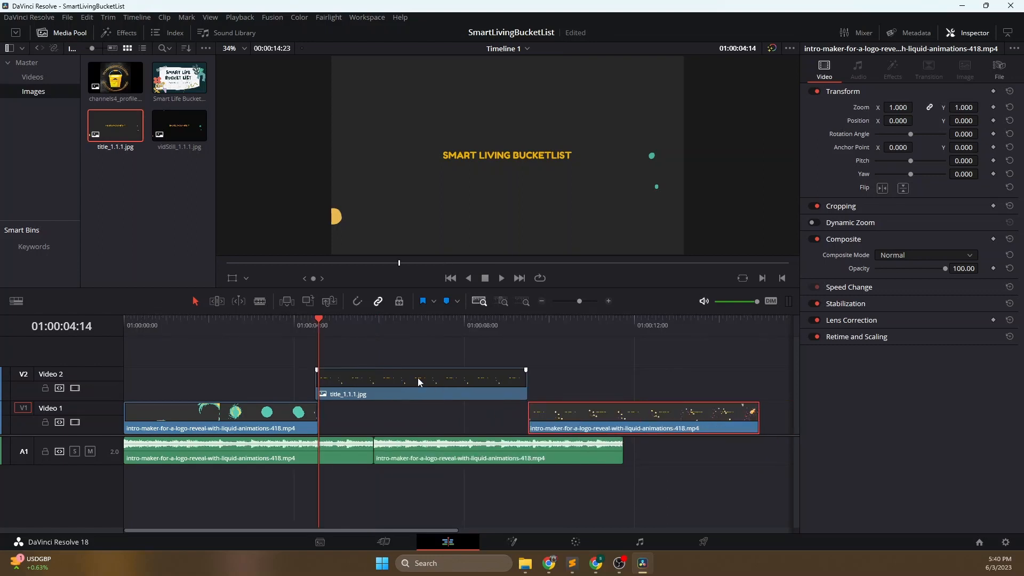
pyautogui.click(417, 377)
pyautogui.moveTo(526, 376); pyautogui.dragTo(498, 377)
pyautogui.moveTo(402, 383); pyautogui.dragTo(404, 409)
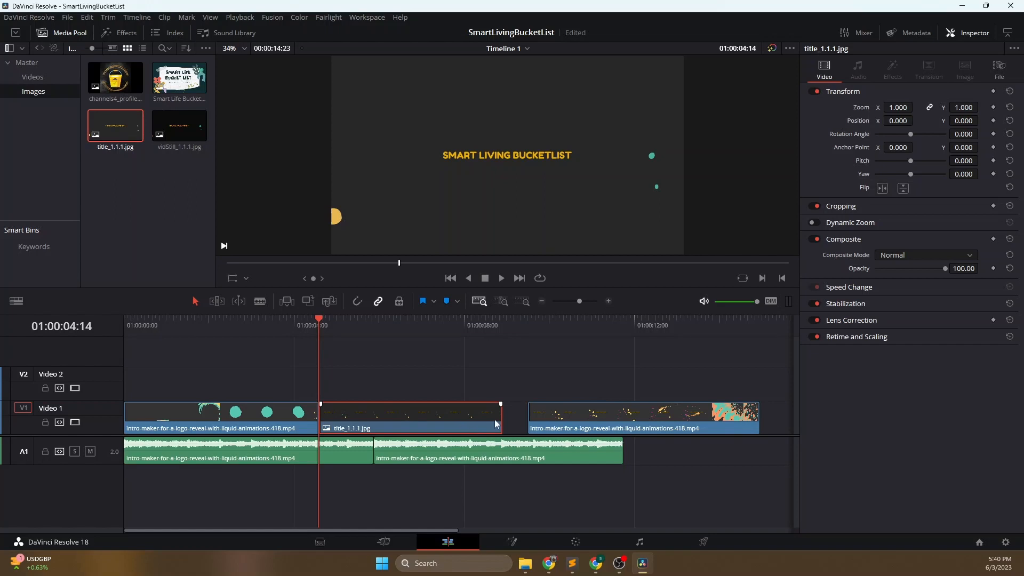
# - Shorten the title still further and move the second video segment back so its end lines up with the audio's end
pyautogui.moveTo(502, 419); pyautogui.dragTo(399, 419)
pyautogui.moveTo(602, 420); pyautogui.dragTo(475, 422)
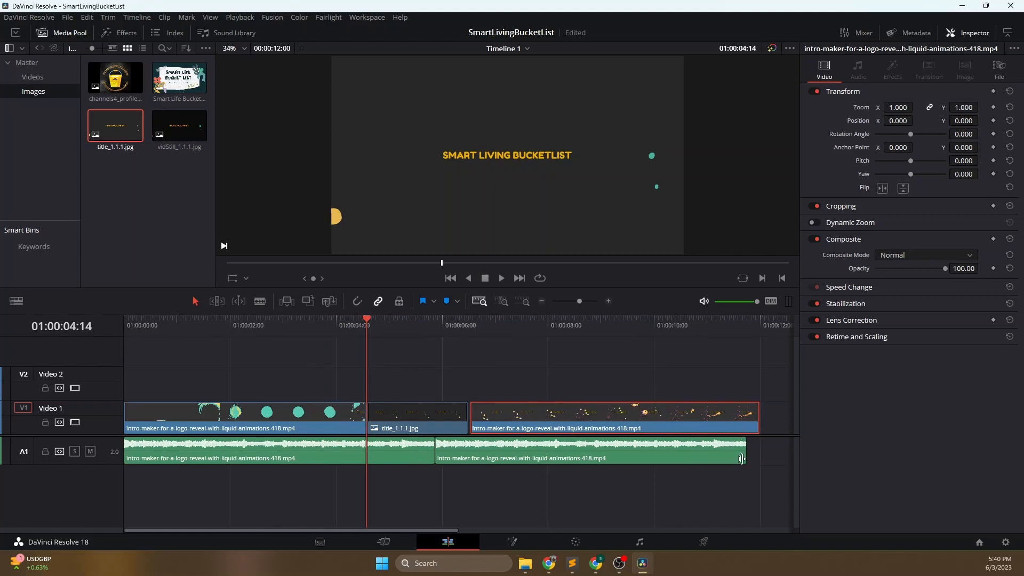
pyautogui.click(401, 411)
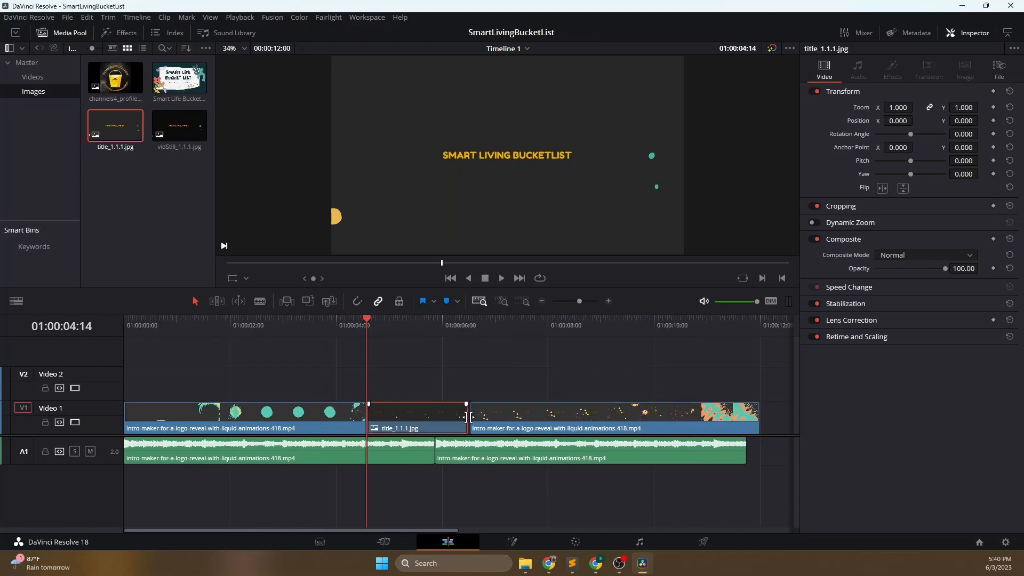
pyautogui.moveTo(467, 419); pyautogui.dragTo(447, 418)
pyautogui.moveTo(532, 418); pyautogui.dragTo(567, 418)
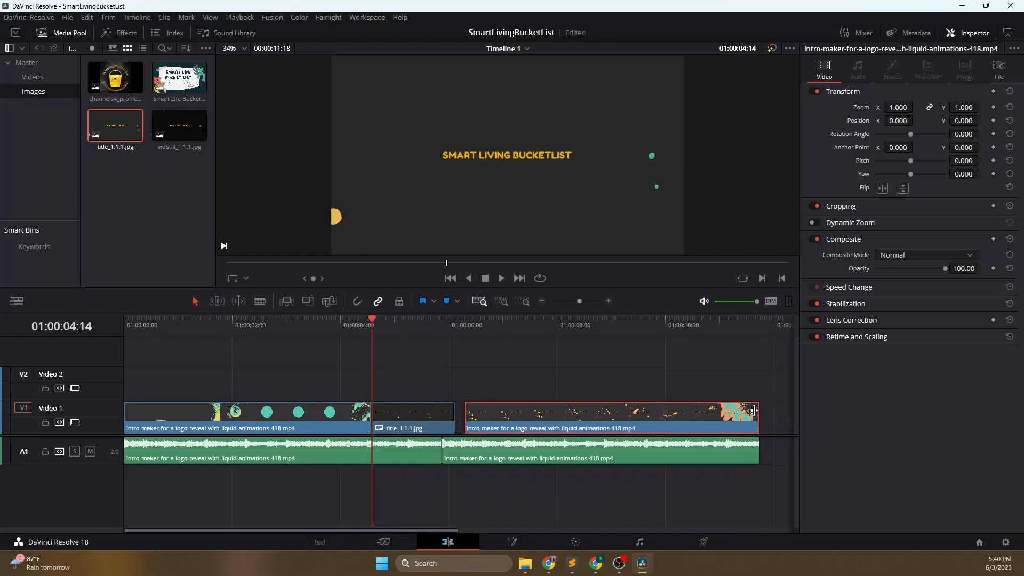
# - Extend the title still's end to meet the second video segment, closing the gap on Video 1
pyautogui.click(436, 424)
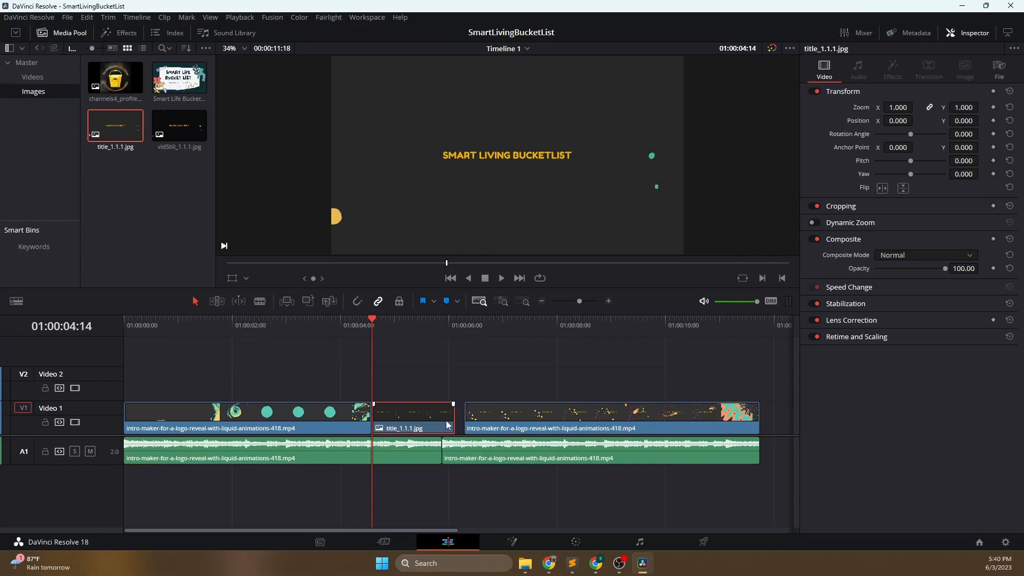
pyautogui.click(567, 417)
pyautogui.click(447, 423)
pyautogui.moveTo(456, 416); pyautogui.dragTo(469, 419)
pyautogui.click(549, 418)
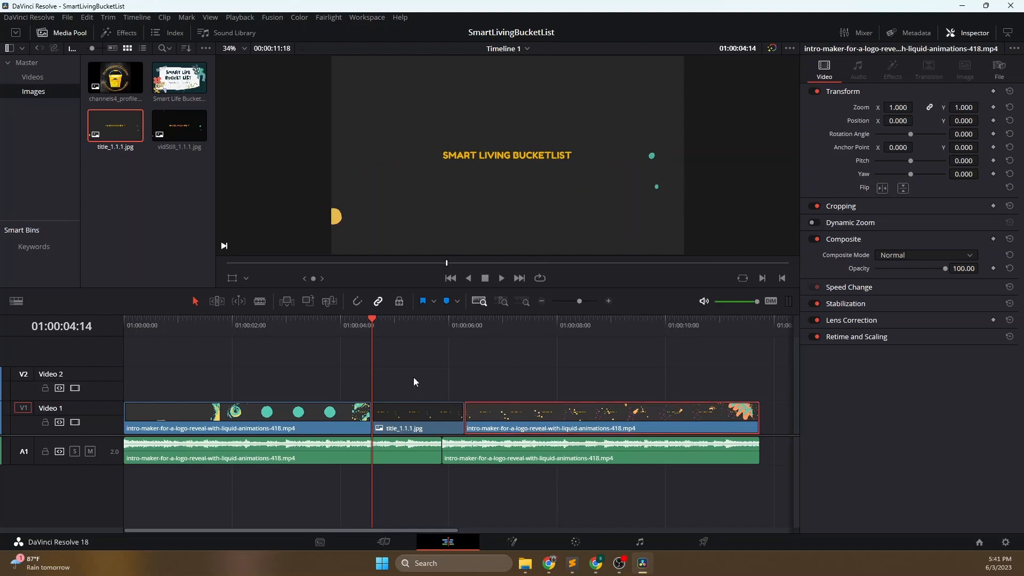
# - Play the timeline from about 01:00:03 to its end and open the title still's clip in the viewer
pyautogui.click(297, 322)
pyautogui.click(502, 277)
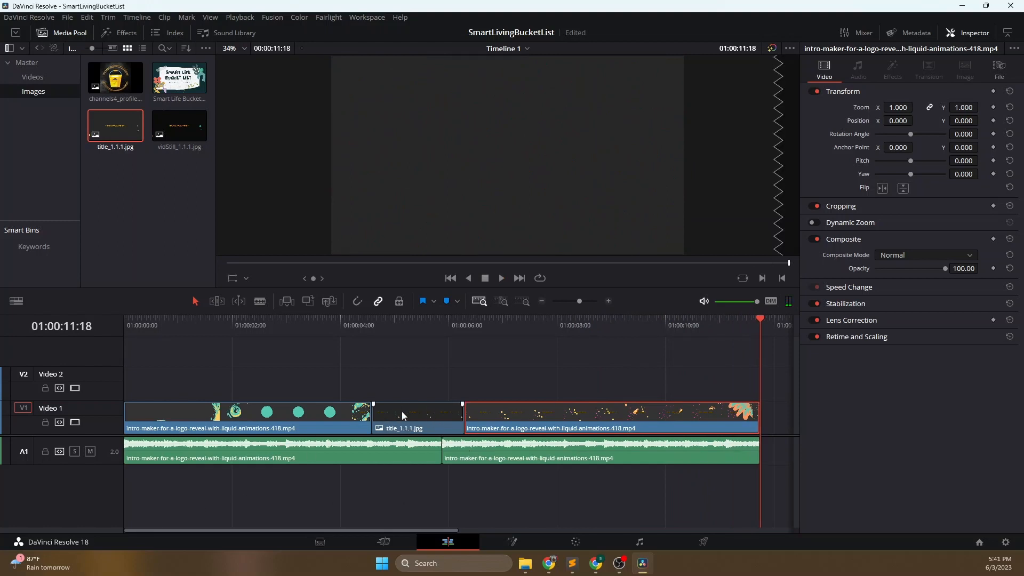
pyautogui.click(419, 417)
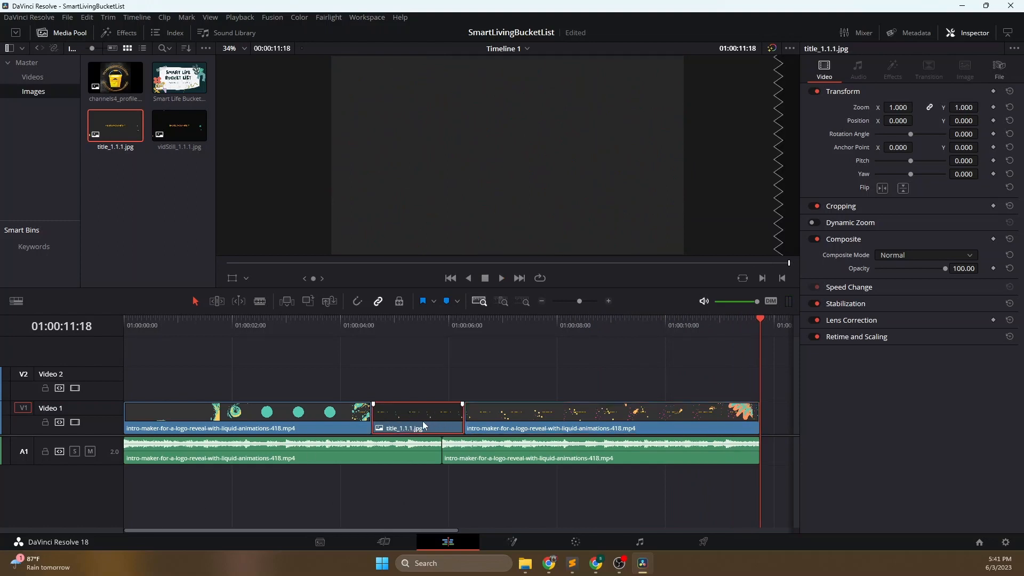
pyautogui.doubleClick(424, 413)
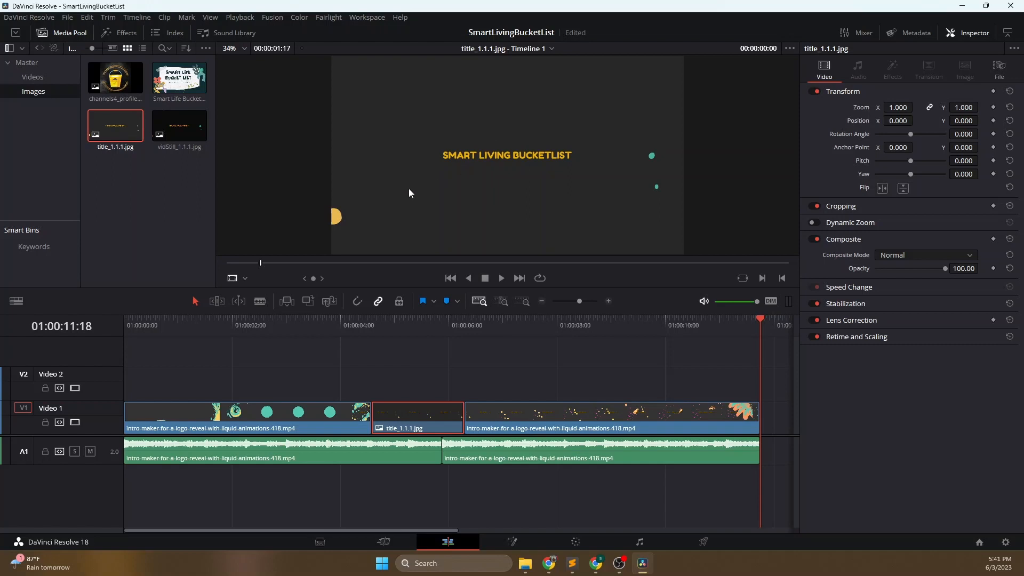
pyautogui.click(414, 416)
pyautogui.doubleClick(423, 414)
# - Step frame by frame across the cut into the title still and set the playhead on the still's first frame, 01:00:04:14
pyautogui.click(363, 322)
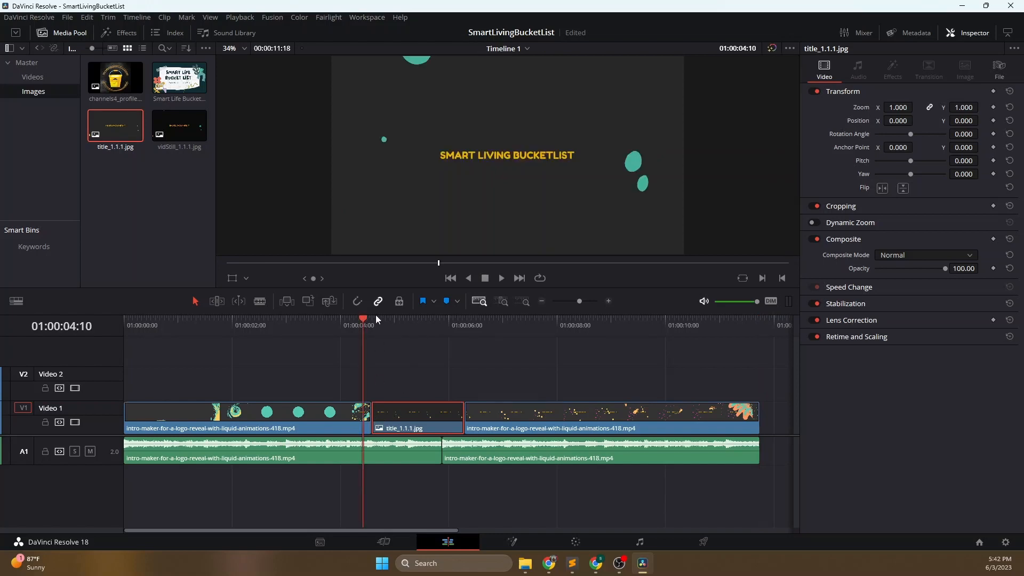
pyautogui.press('space')
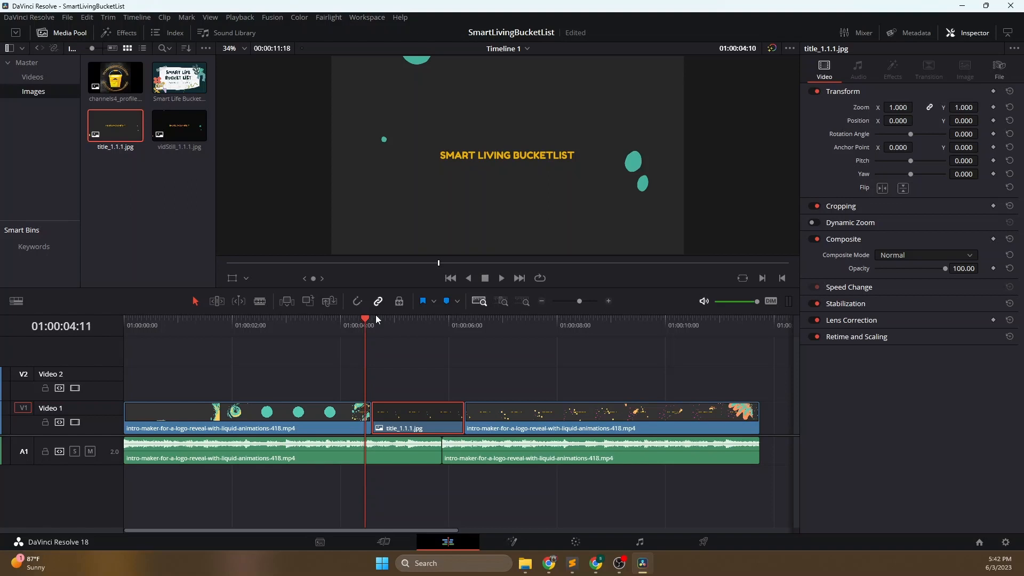
pyautogui.press('Right')
pyautogui.press('Right')
pyautogui.press('Right')
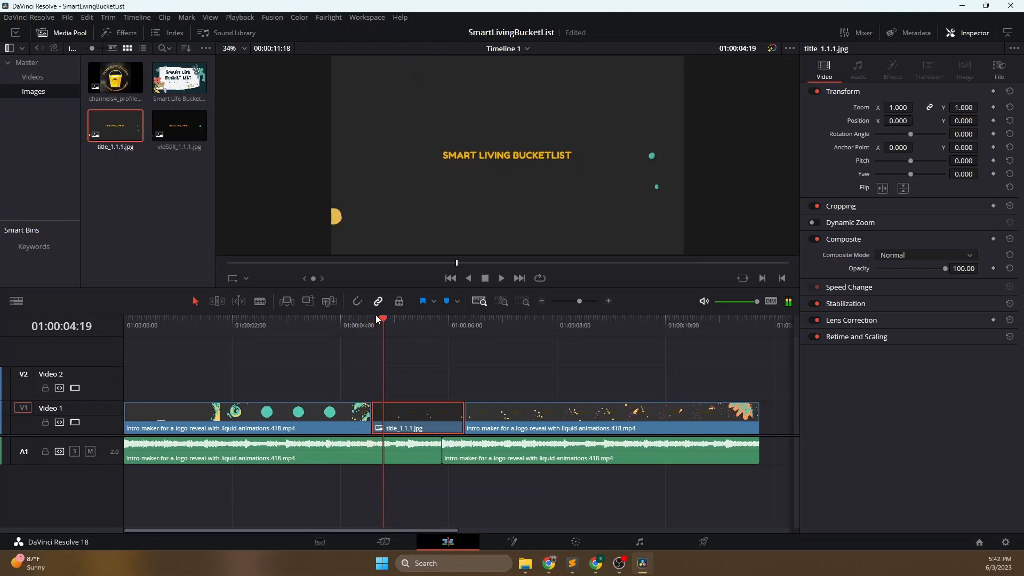
pyautogui.press('Left')
pyautogui.press('Left')
pyautogui.press('Left')
pyautogui.press('Left')
pyautogui.press('Left')
pyautogui.press('Left')
pyautogui.press('Left')
pyautogui.press('Left')
pyautogui.press('Left')
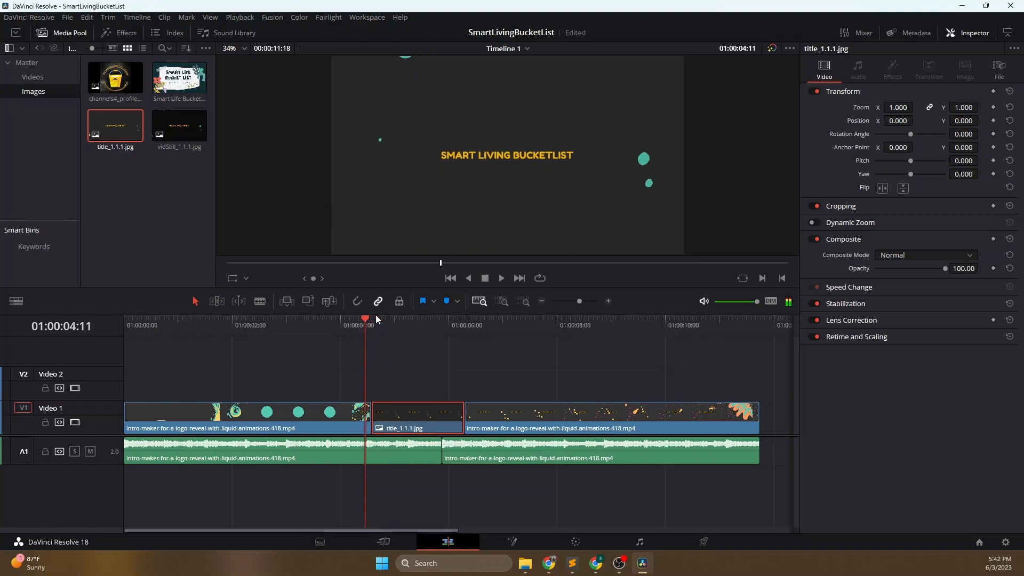
pyautogui.press('Right')
pyautogui.press('Right')
pyautogui.press('Right')
pyautogui.press('Right')
pyautogui.press('Right')
pyautogui.press('Right')
pyautogui.press('Right')
pyautogui.press('Right')
pyautogui.press('Right')
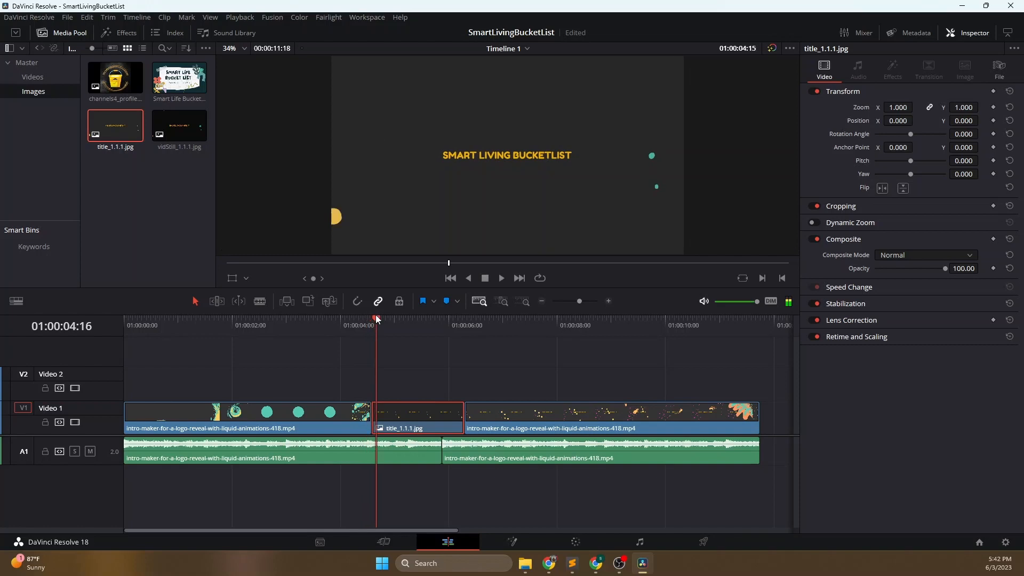
pyautogui.press('Right')
pyautogui.press('Right')
pyautogui.press('Right')
pyautogui.press('Right')
pyautogui.press('Right')
pyautogui.press('Right')
pyautogui.press('Right')
pyautogui.press('Right')
pyautogui.press('Right')
pyautogui.press('Right')
pyautogui.press('Right')
pyautogui.press('Right')
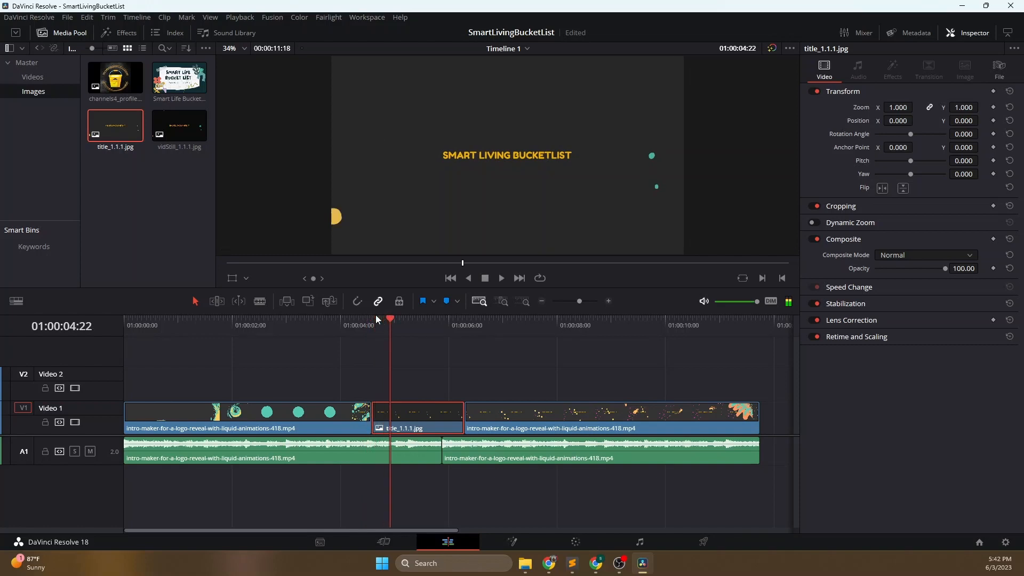
pyautogui.press('Right')
pyautogui.press('Right')
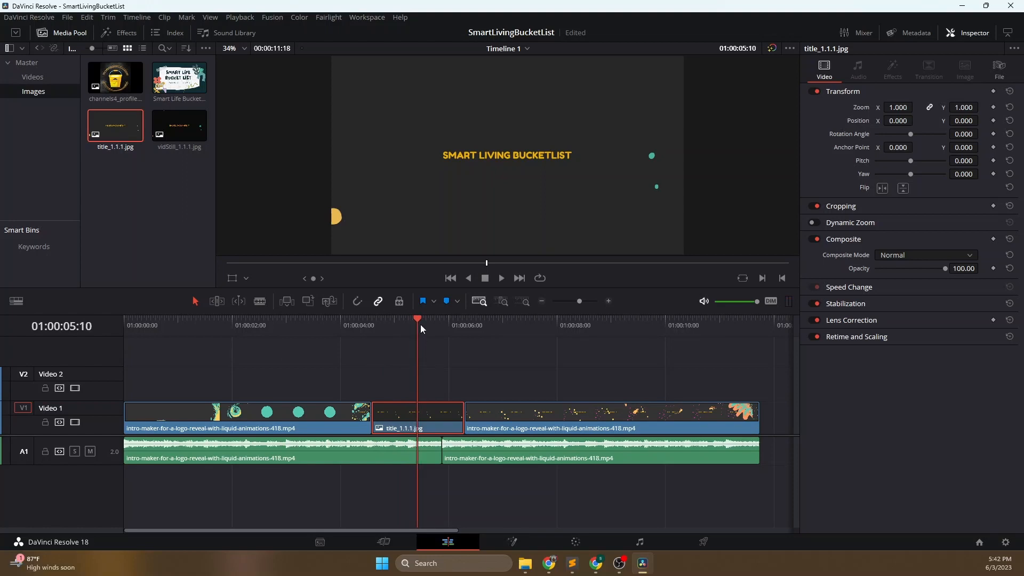
pyautogui.click(374, 319)
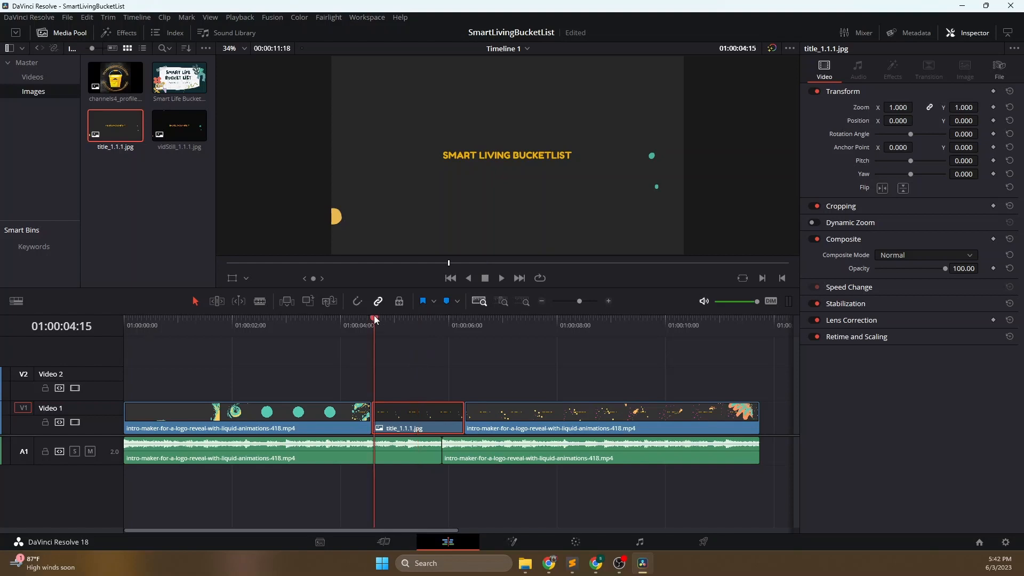
pyautogui.press('Left')
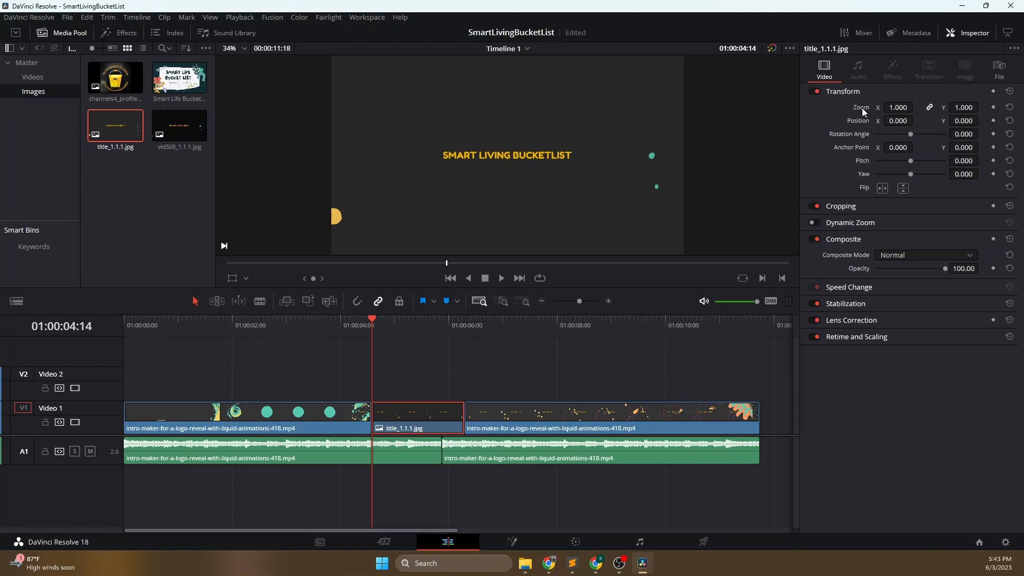
# - Try a keyframed Zoom of 1.440 on the title still at 01:00:04:14, and reset the Zoom
pyautogui.click(993, 107)
pyautogui.click(908, 109)
pyautogui.click(882, 107)
pyautogui.moveTo(903, 107)
pyautogui.mouseDown()
pyautogui.moveTo(915, 107)
pyautogui.moveTo(898, 107)
pyautogui.mouseUp()
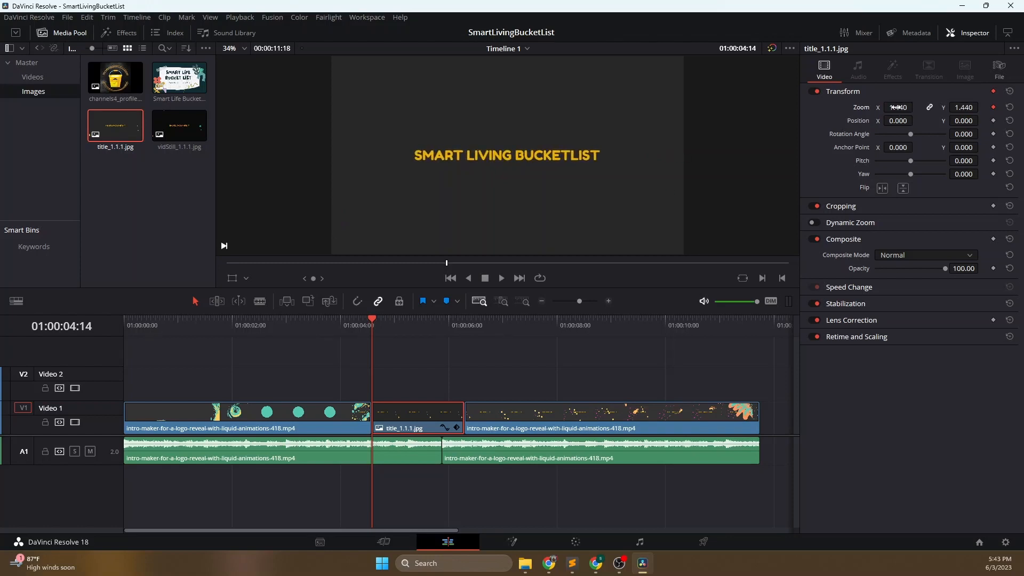
pyautogui.click(1010, 108)
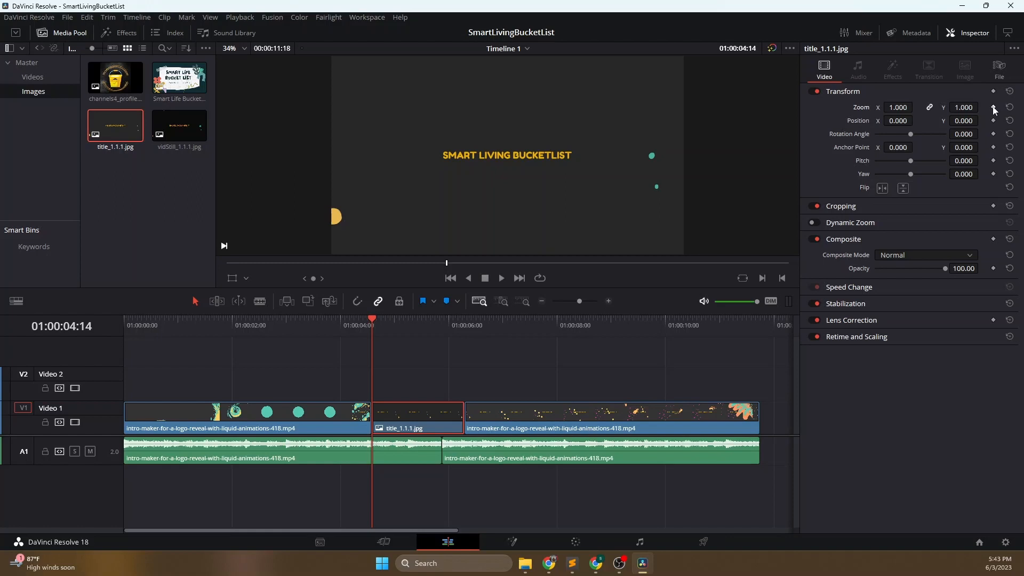
# - Add a Zoom keyframe of 1.000 at the title still's first frame and set the Zoom to 2.160 at 01:00:05:11
pyautogui.click(993, 107)
pyautogui.moveTo(409, 321); pyautogui.dragTo(420, 318)
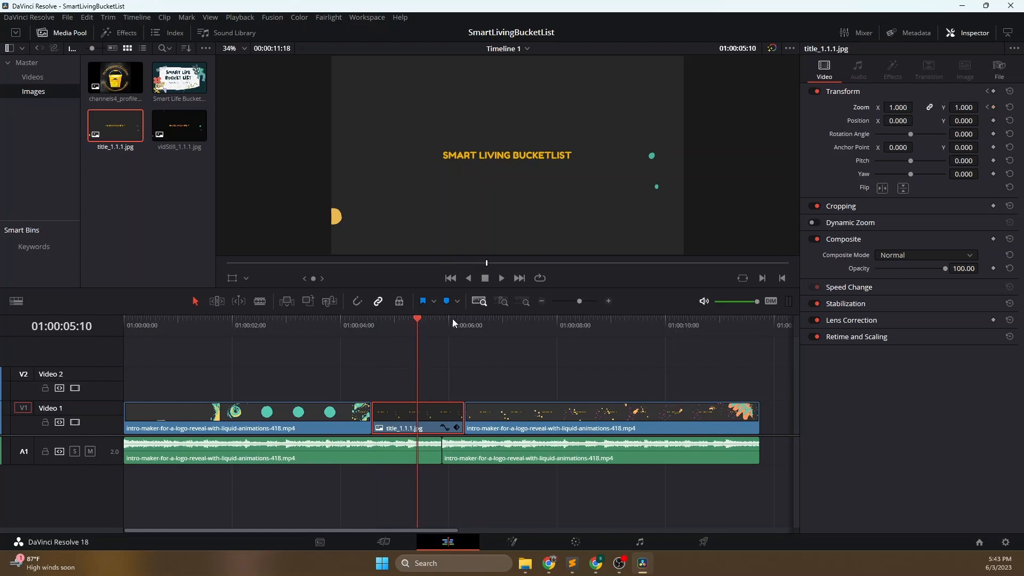
pyautogui.press('Right')
pyautogui.press('Left')
pyautogui.press('Right')
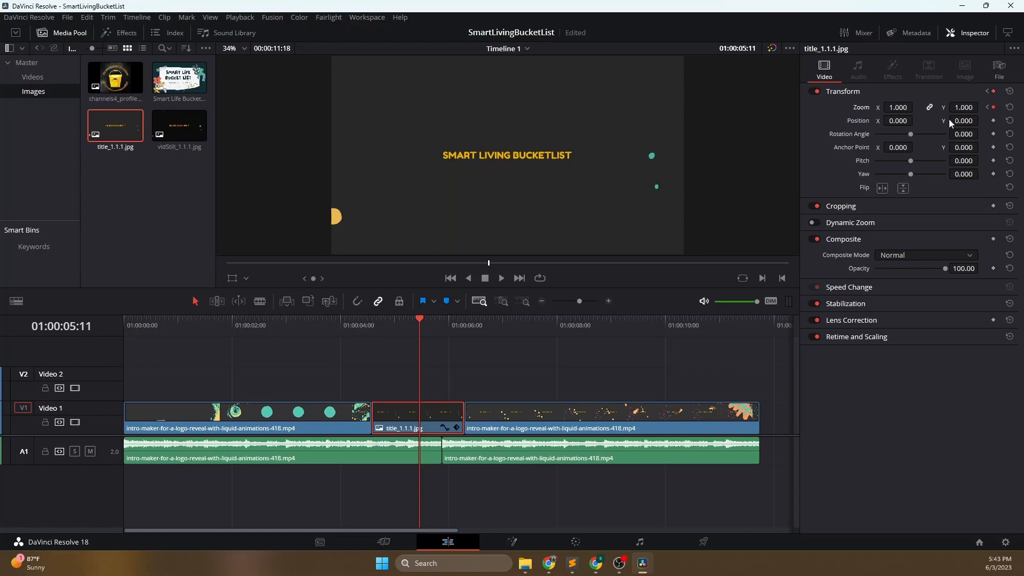
pyautogui.moveTo(905, 107); pyautogui.dragTo(915, 107)
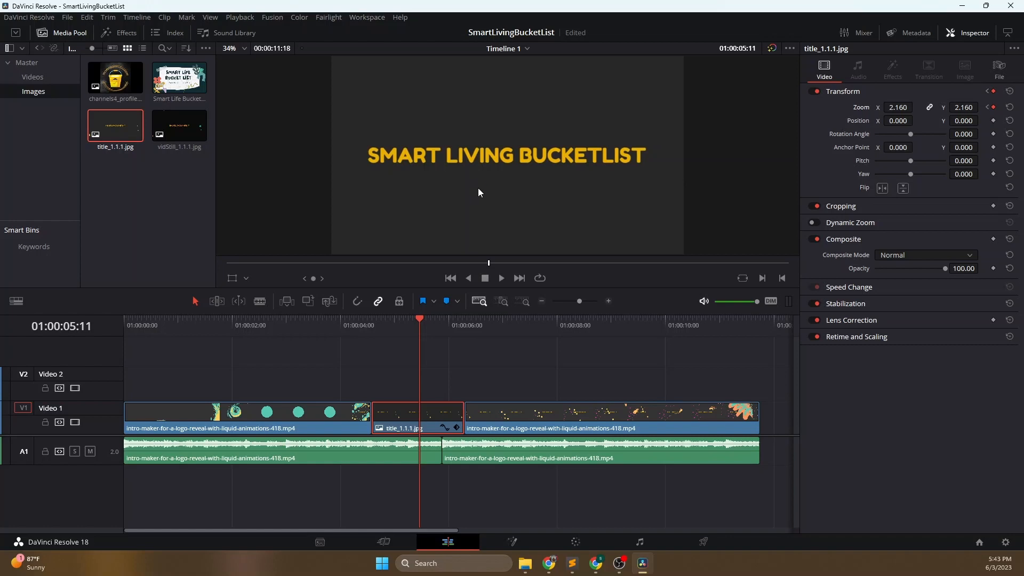
# - Set the title still's Zoom to 1.000 at its last frame, 01:00:06:06
pyautogui.click(461, 320)
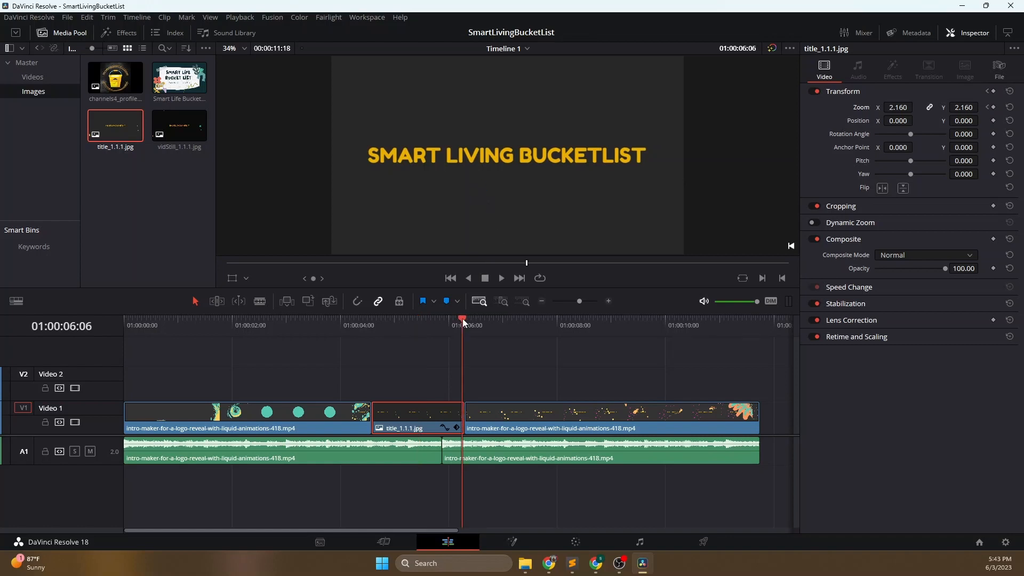
pyautogui.moveTo(462, 320); pyautogui.dragTo(465, 322)
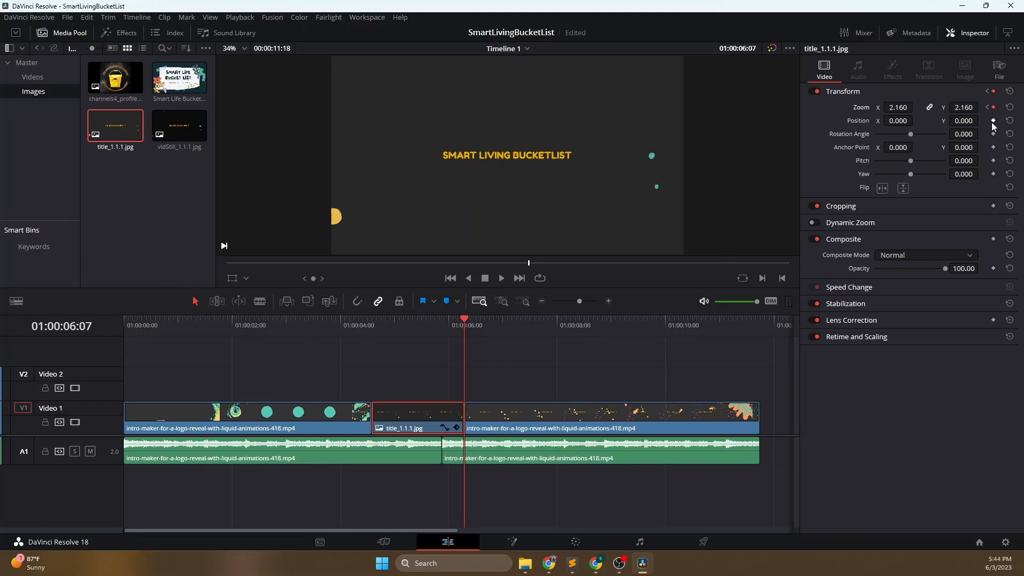
pyautogui.press('Left')
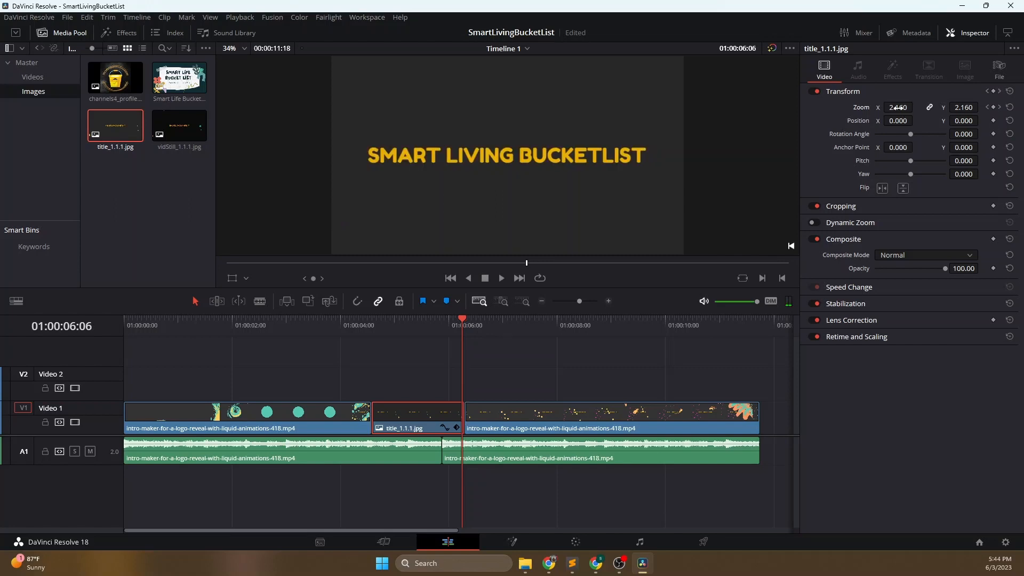
pyautogui.moveTo(897, 107); pyautogui.dragTo(830, 107)
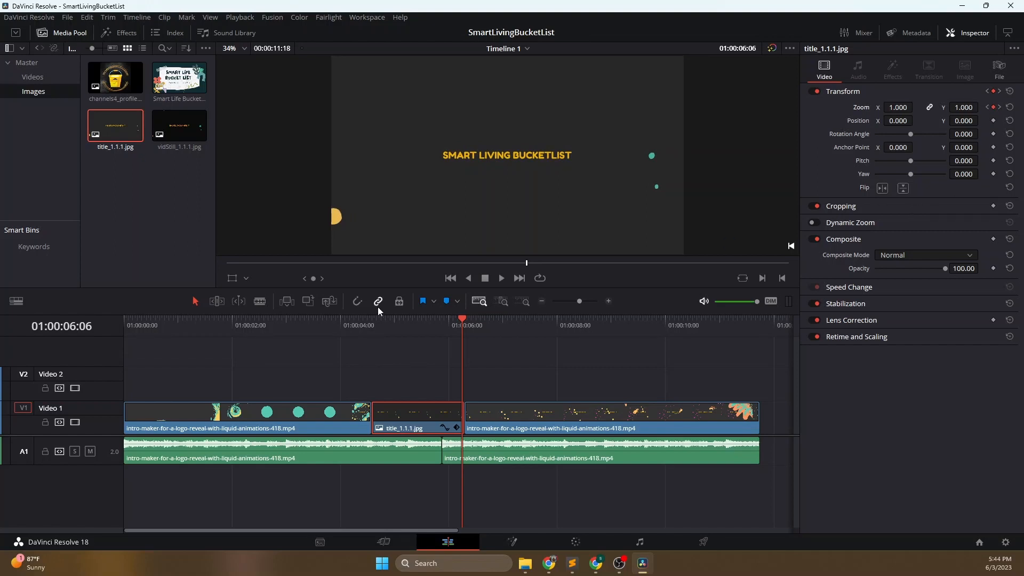
# - Play the timeline from 01:00:04:09 and again from 01:00:01:03 to review the title's zoom animation
pyautogui.click(361, 322)
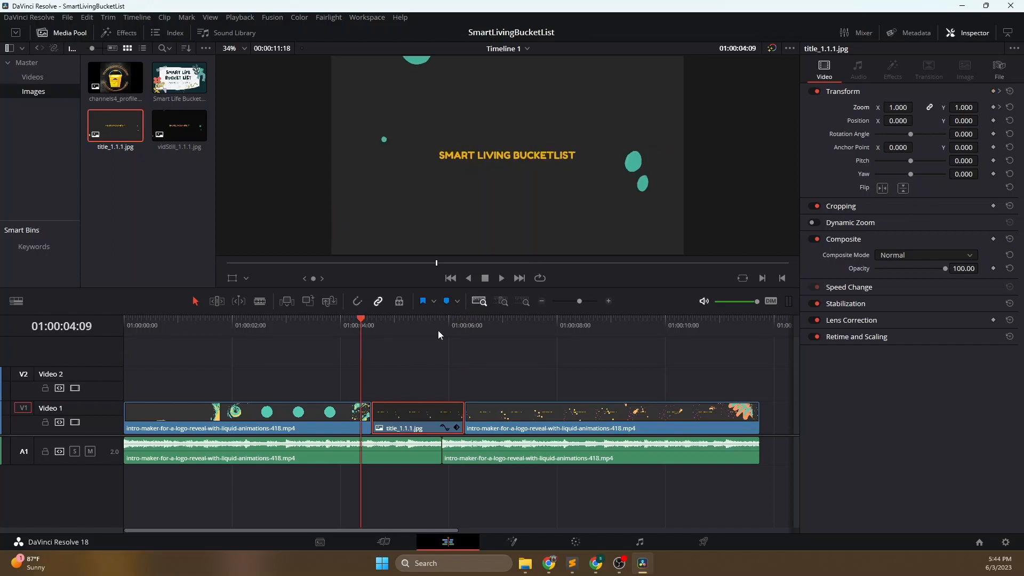
pyautogui.click(496, 283)
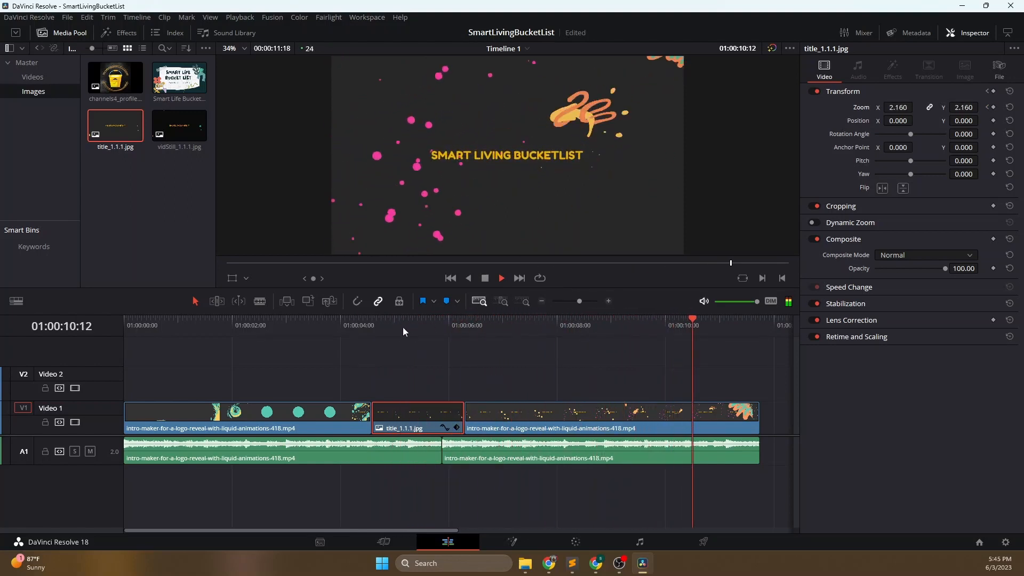
pyautogui.click(184, 321)
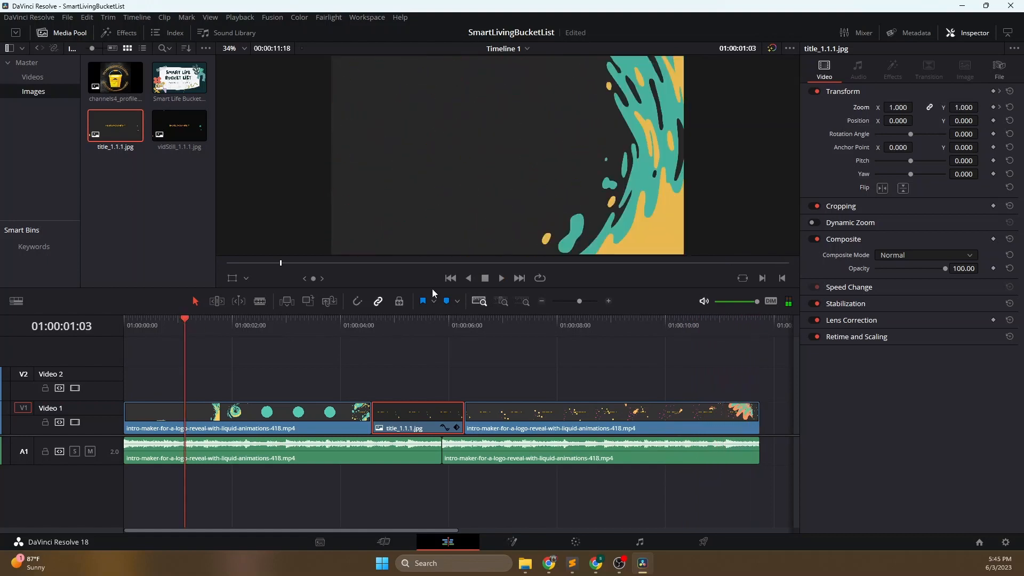
pyautogui.click(498, 281)
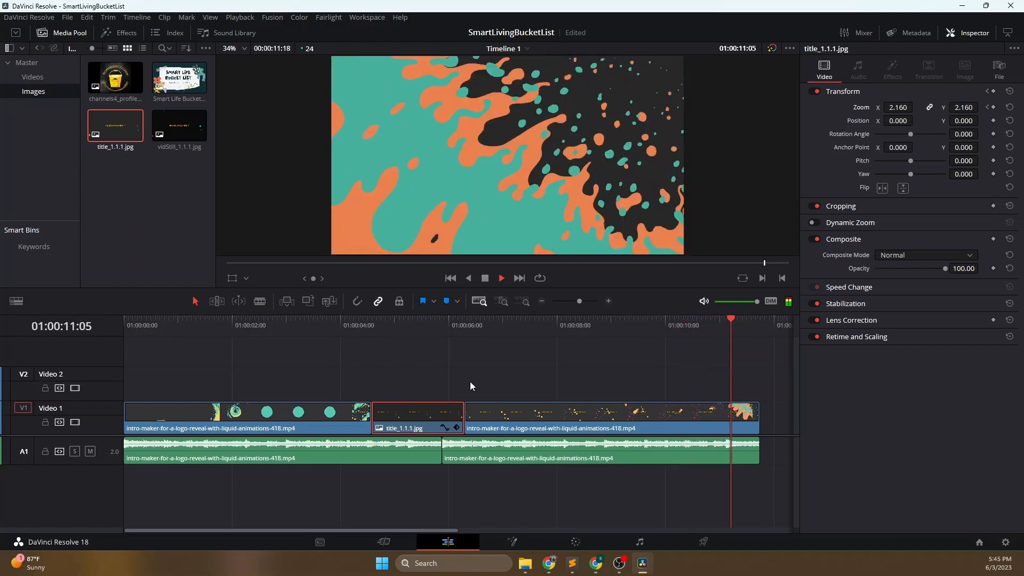
# - Step through the title still's Zoom keyframes and set the Zoom of the middle one, at 01:00:05:11, to 1.540
pyautogui.moveTo(415, 318); pyautogui.dragTo(422, 321)
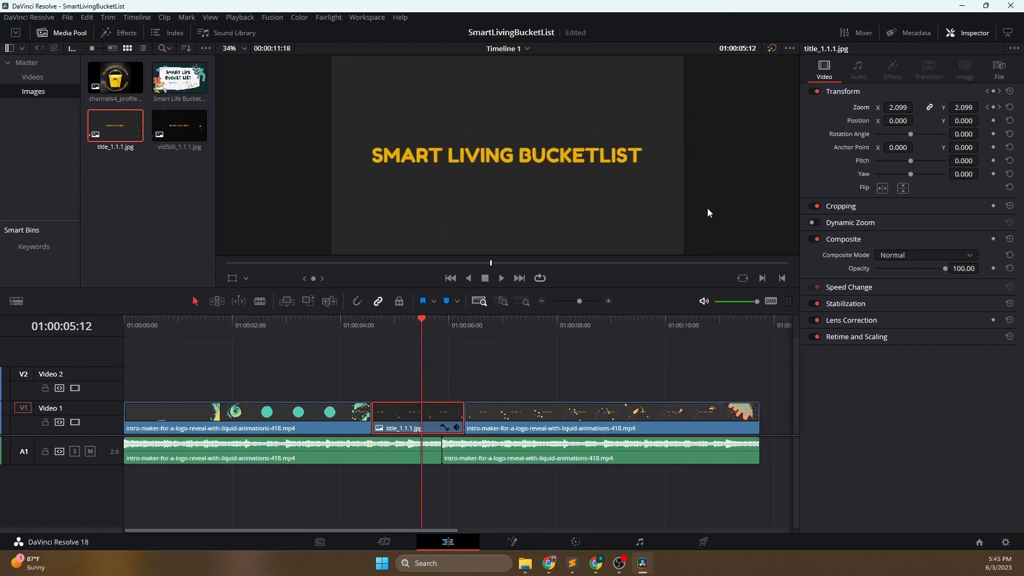
pyautogui.click(988, 107)
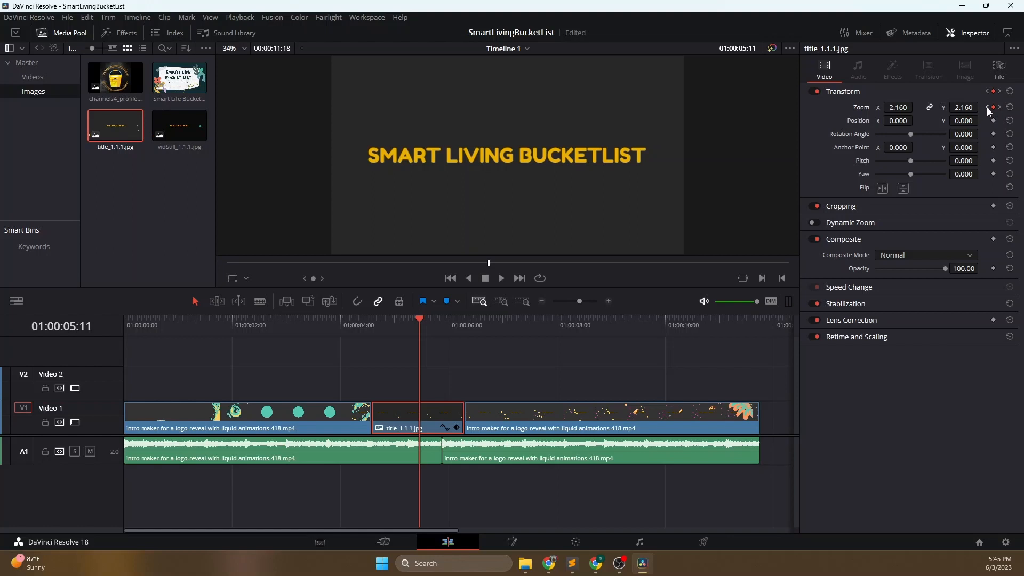
pyautogui.click(987, 107)
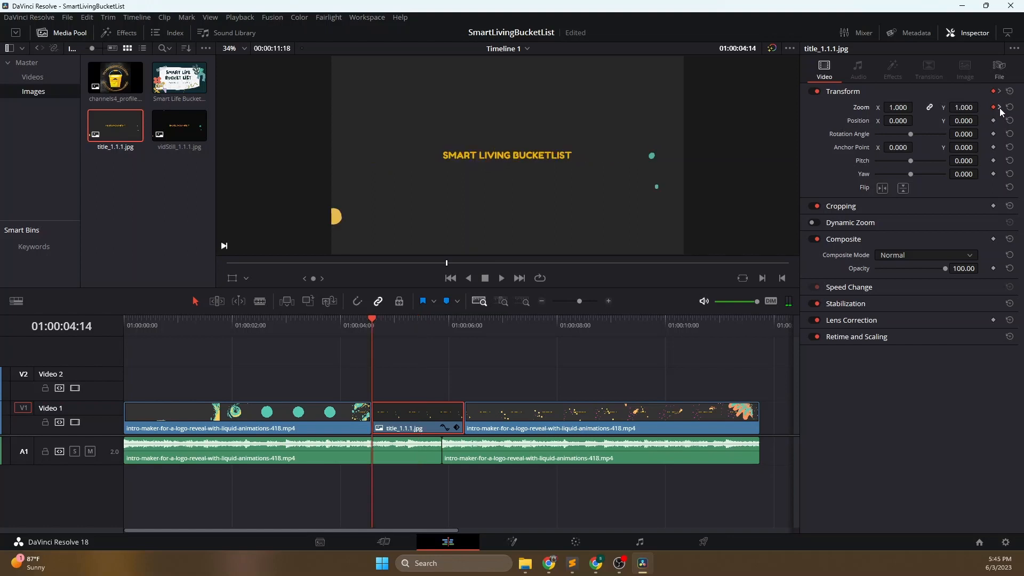
pyautogui.click(999, 107)
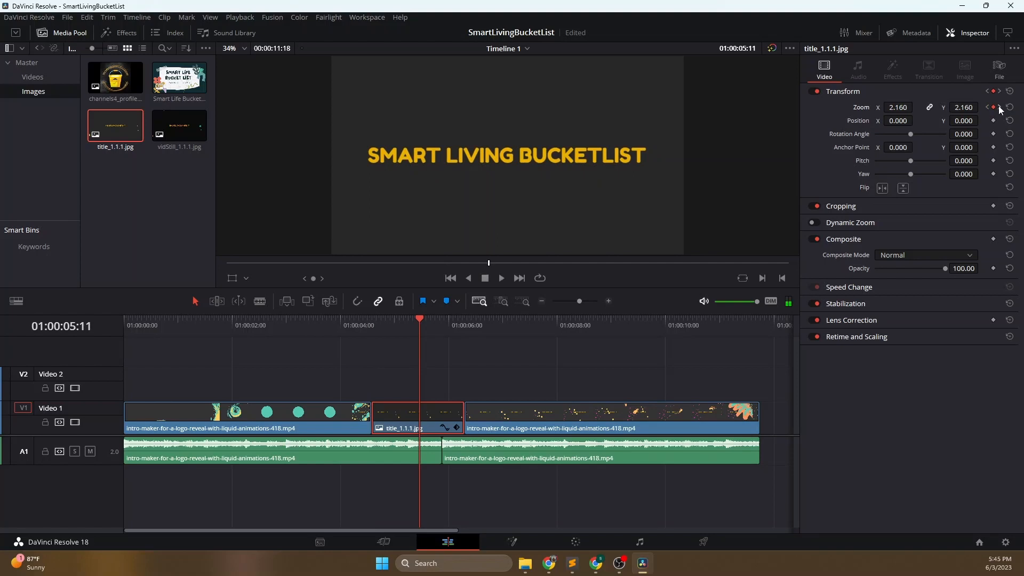
pyautogui.click(999, 107)
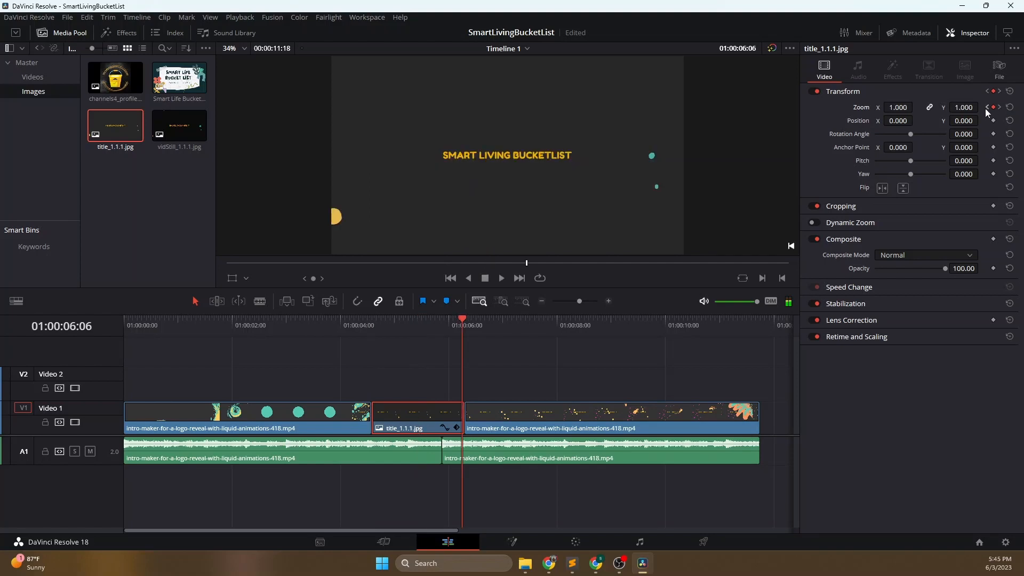
pyautogui.click(987, 108)
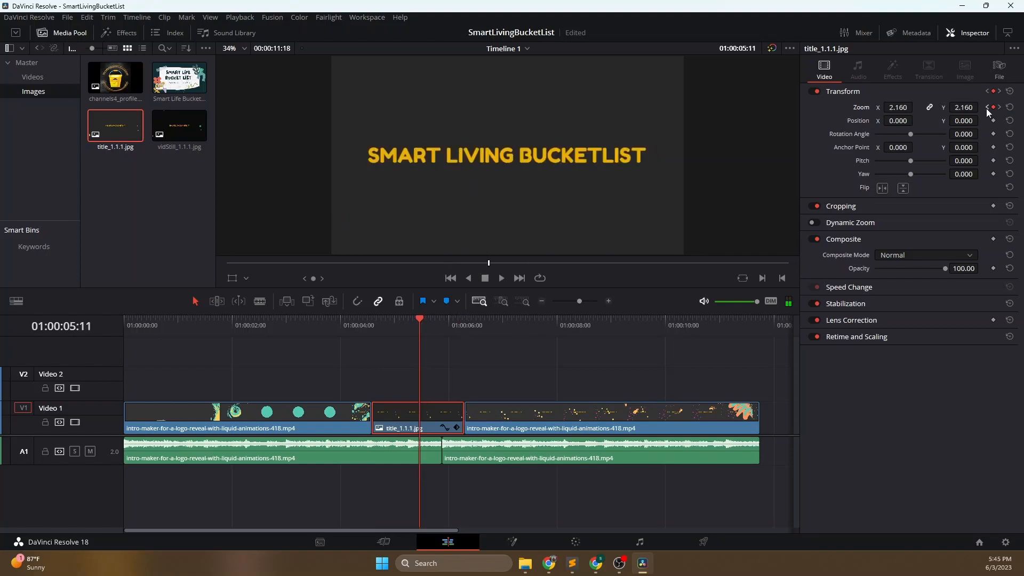
pyautogui.moveTo(901, 107); pyautogui.dragTo(863, 107)
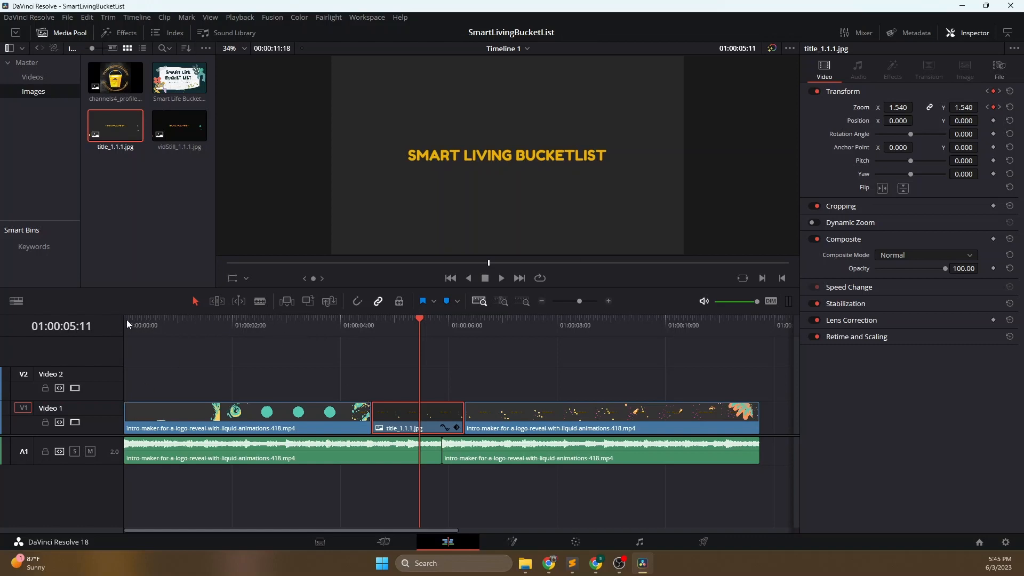
# - Play the whole timeline from its beginning to its end and deselect the title still
pyautogui.click(127, 323)
pyautogui.click(502, 278)
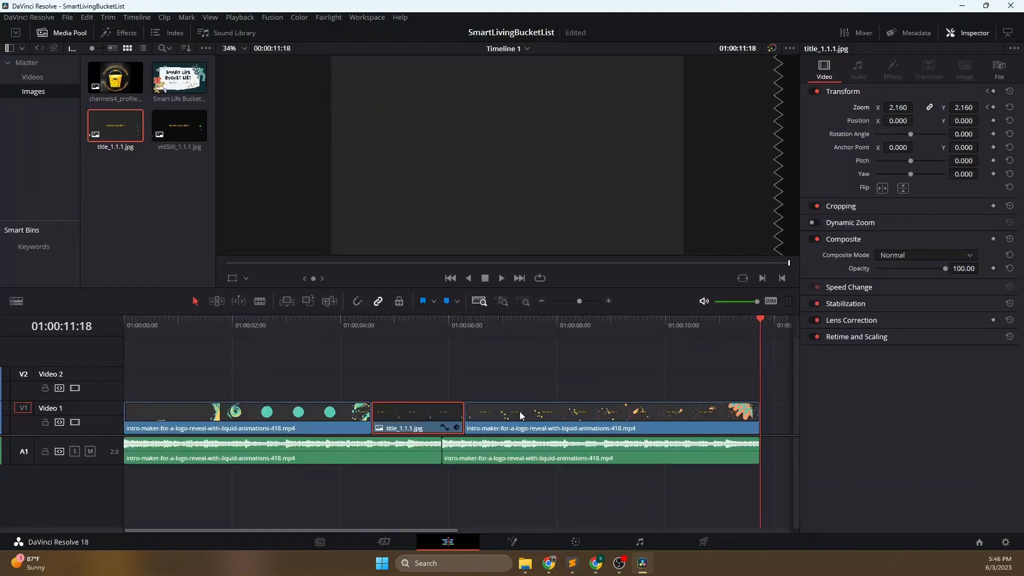
pyautogui.click(481, 353)
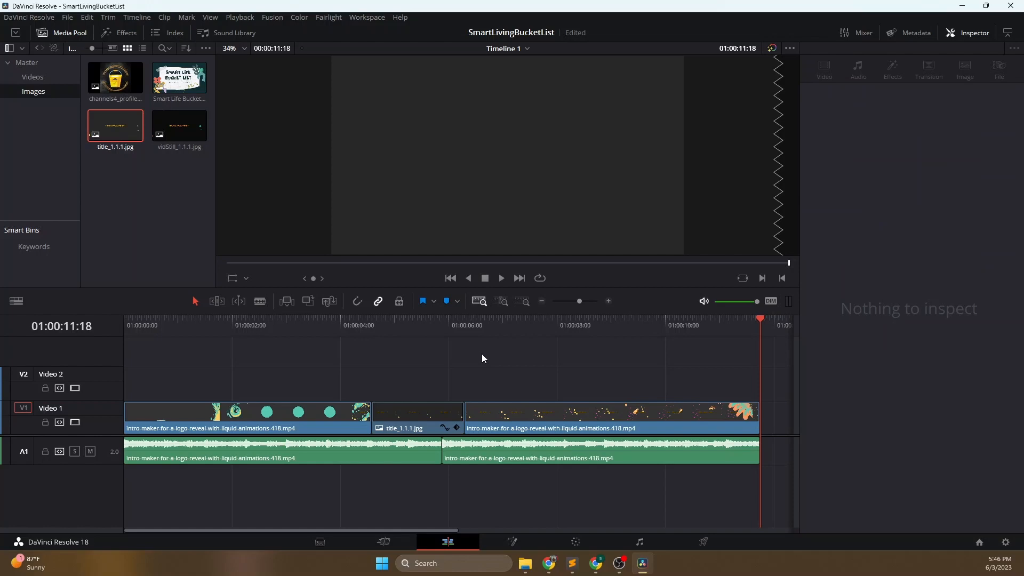
# - On the Deliver page, name the YouTube 1080p render IntroVideo and set its location to the SmartLivingBucketlist folder
pyautogui.click(704, 544)
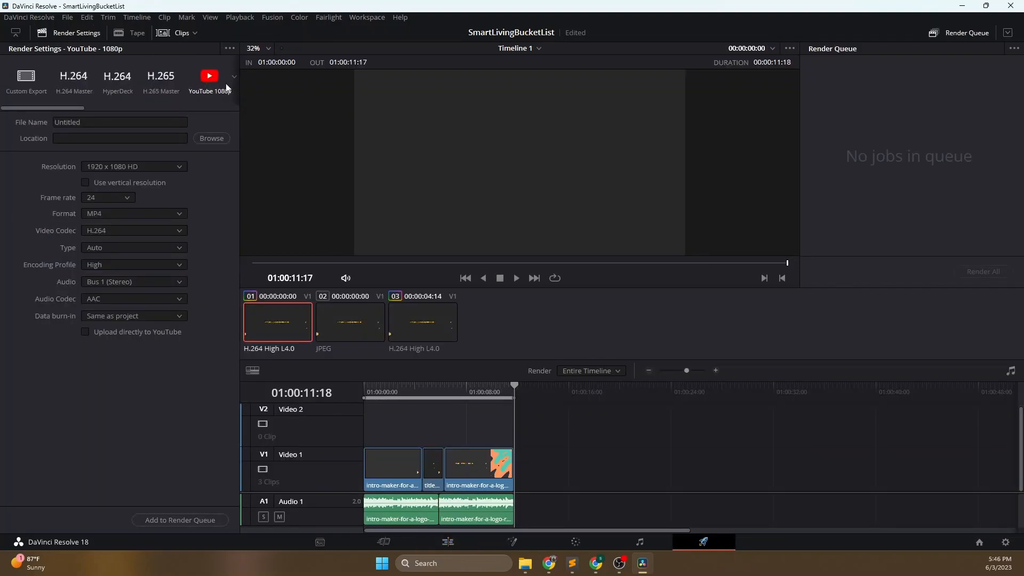
pyautogui.doubleClick(187, 122)
pyautogui.write('In')
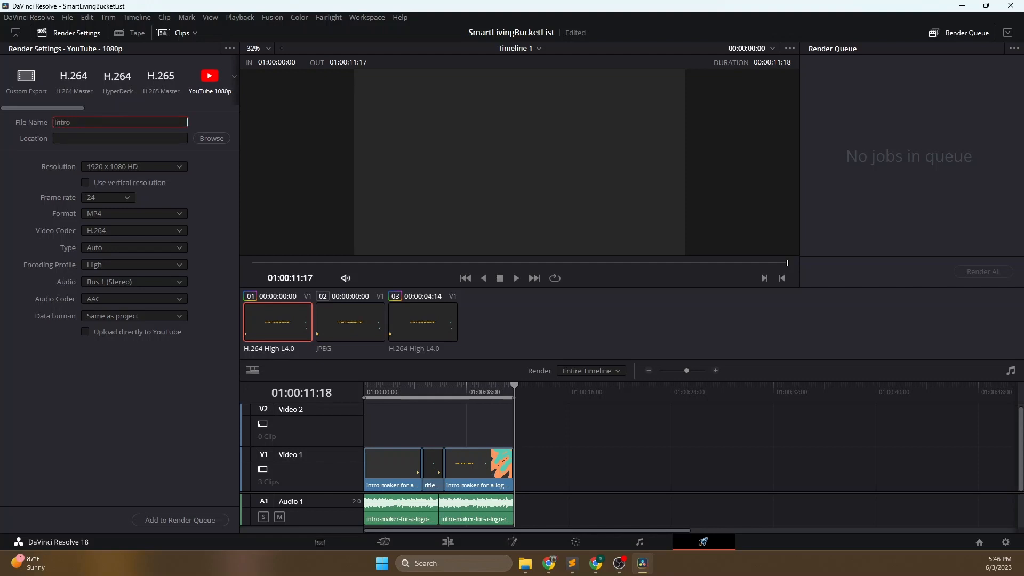
pyautogui.write('troVideo')
pyautogui.click(226, 140)
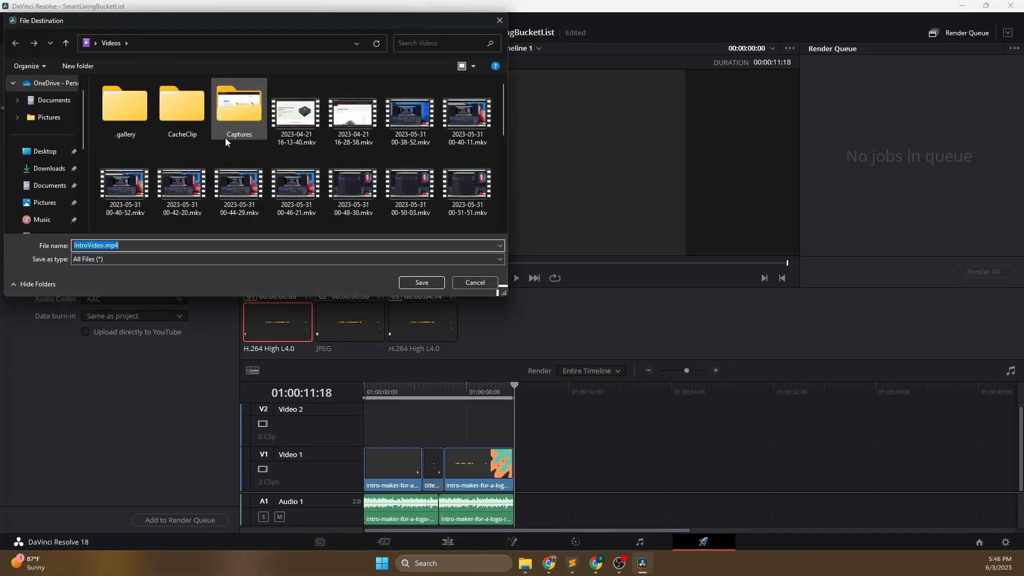
pyautogui.scroll(-3, 48, 176)
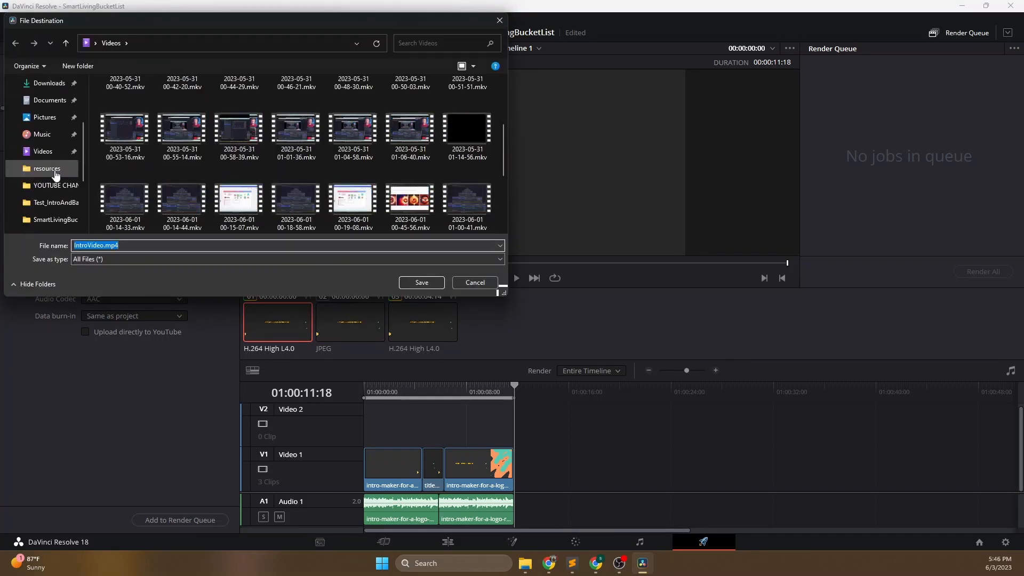
pyautogui.click(53, 219)
pyautogui.click(420, 281)
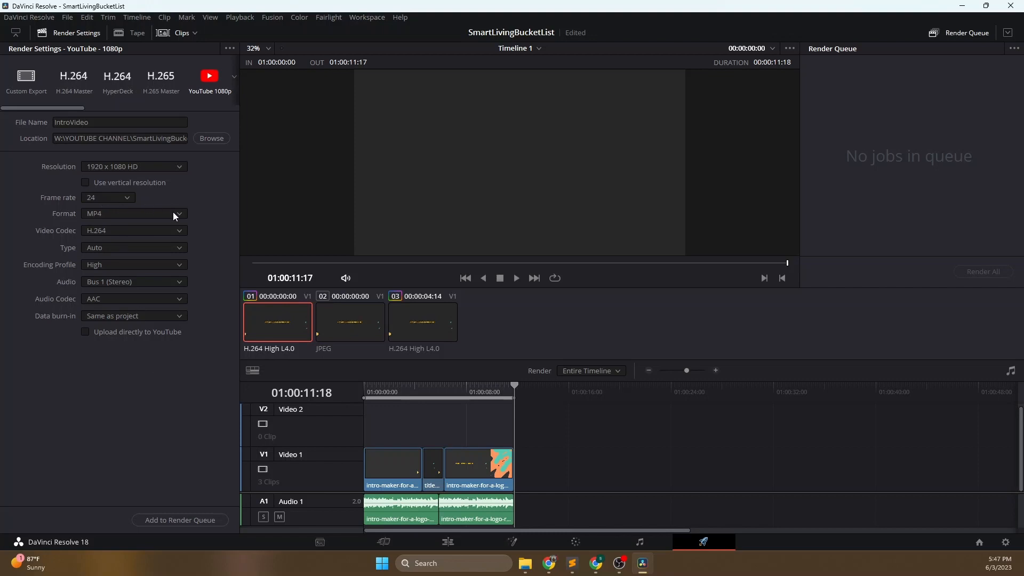
# - Add the IntroVideo job to the render queue and render it
pyautogui.click(194, 523)
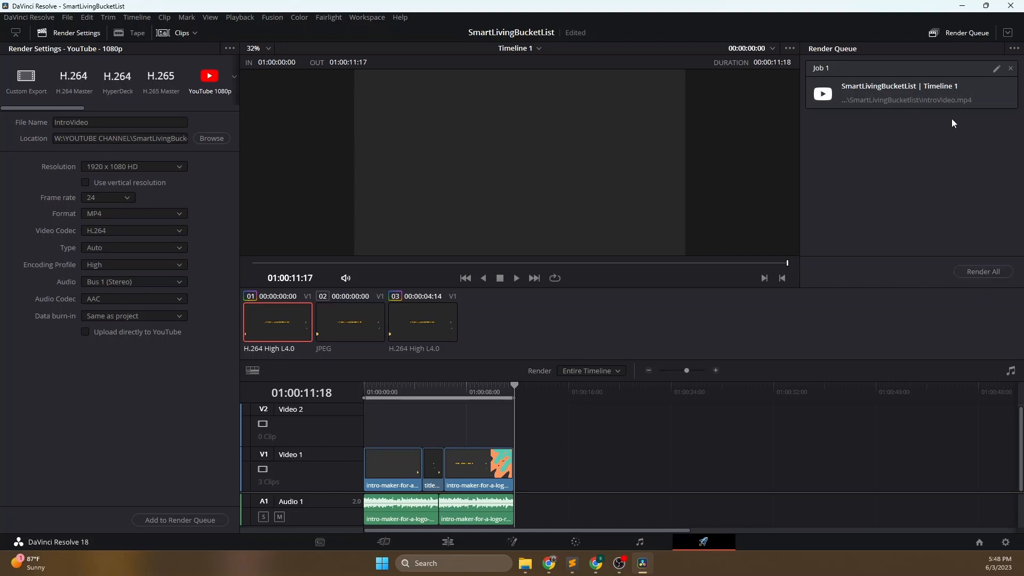
pyautogui.click(976, 271)
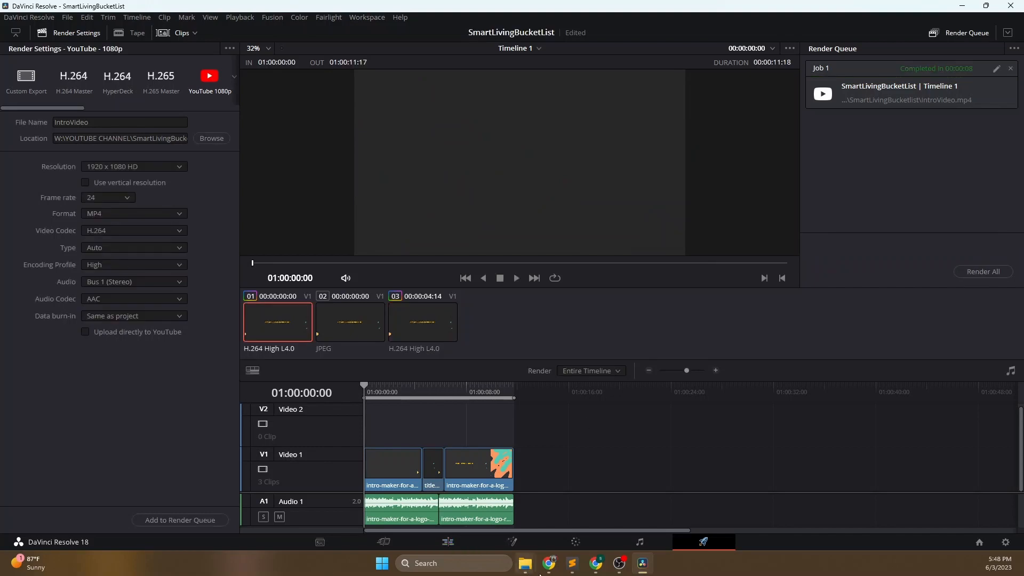
# - Switch to the SmartLivingBucketlist folder in File Explorer and play the rendered IntroVideo.mp4
pyautogui.moveTo(530, 567)
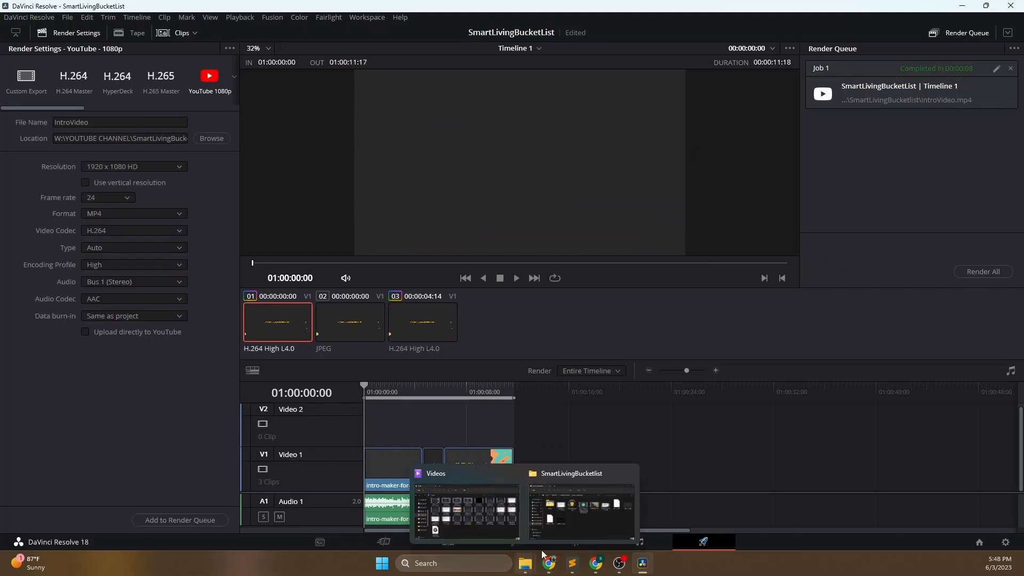
pyautogui.click(551, 534)
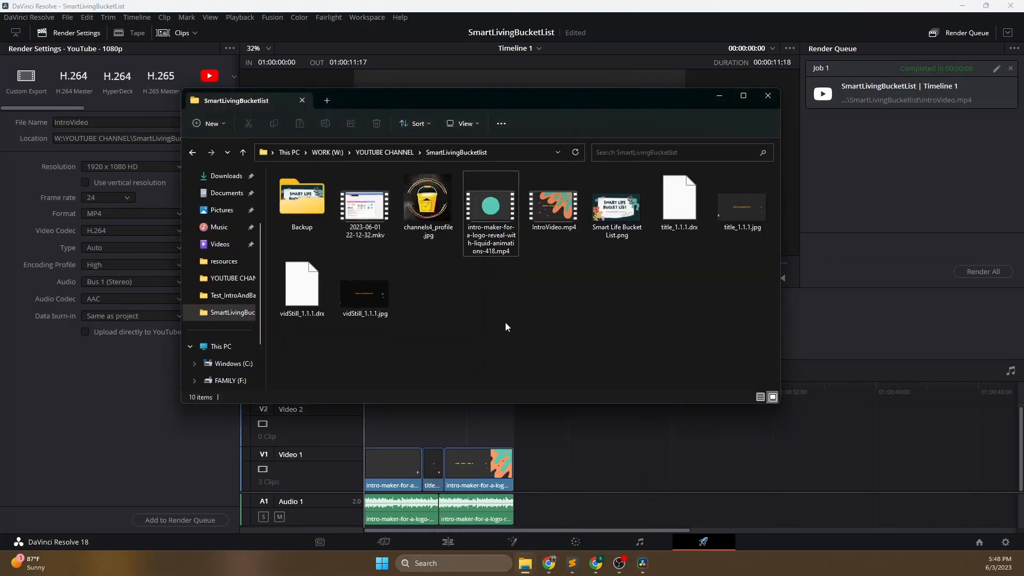
pyautogui.doubleClick(555, 209)
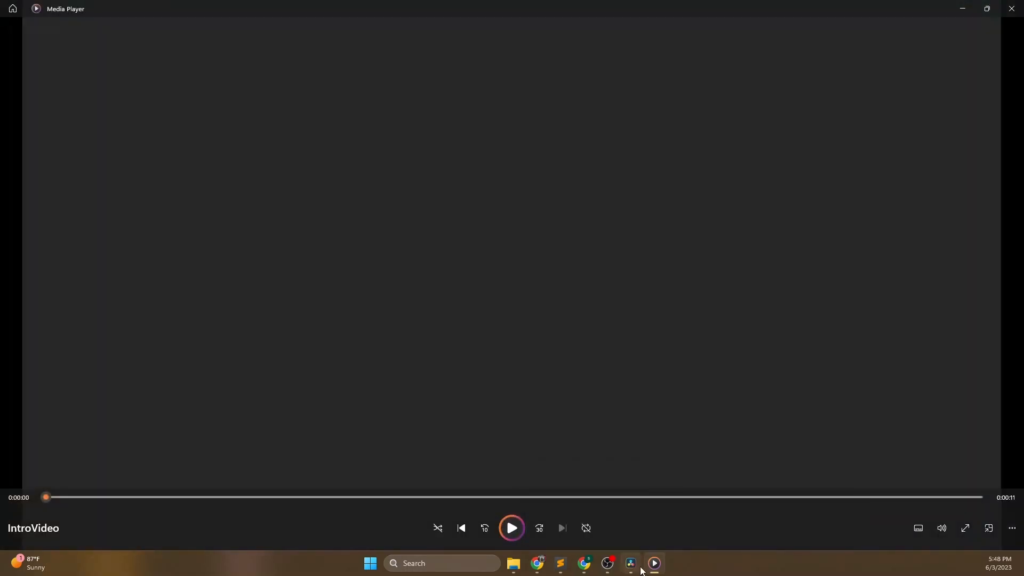
# - Switch from Media Player to the browser window with the Miro board that outlines the YouTube channel setup
pyautogui.click(630, 567)
pyautogui.click(652, 568)
pyautogui.click(538, 565)
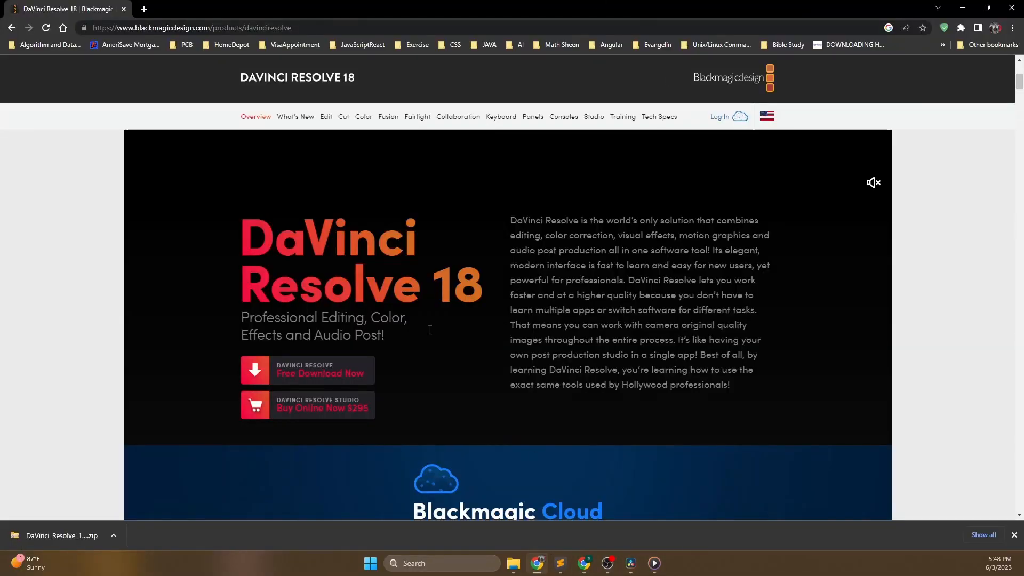
pyautogui.click(585, 569)
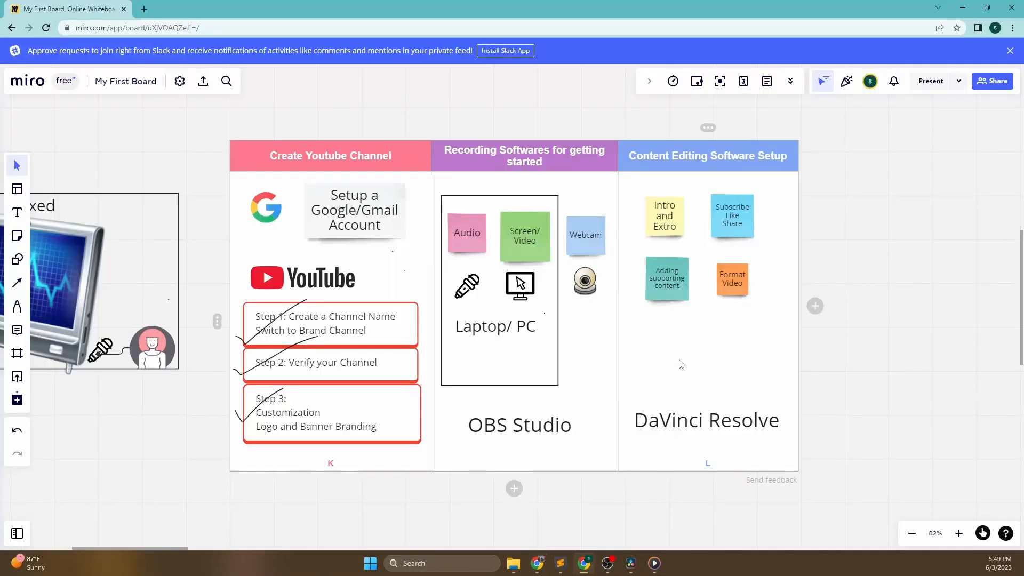